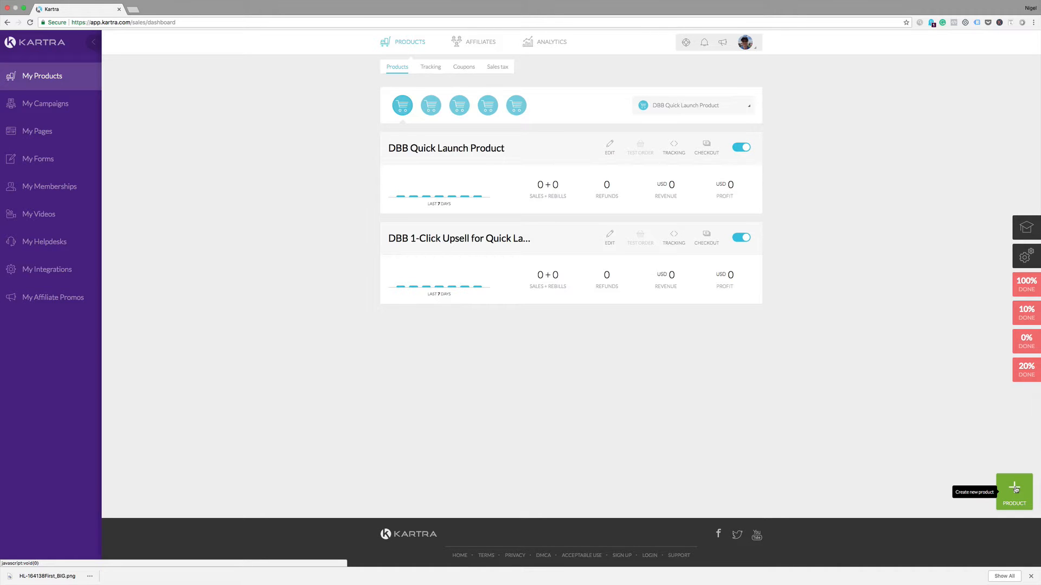
Step: Create a new main product with the internal name "Kartra Test Product"
click(1016, 490)
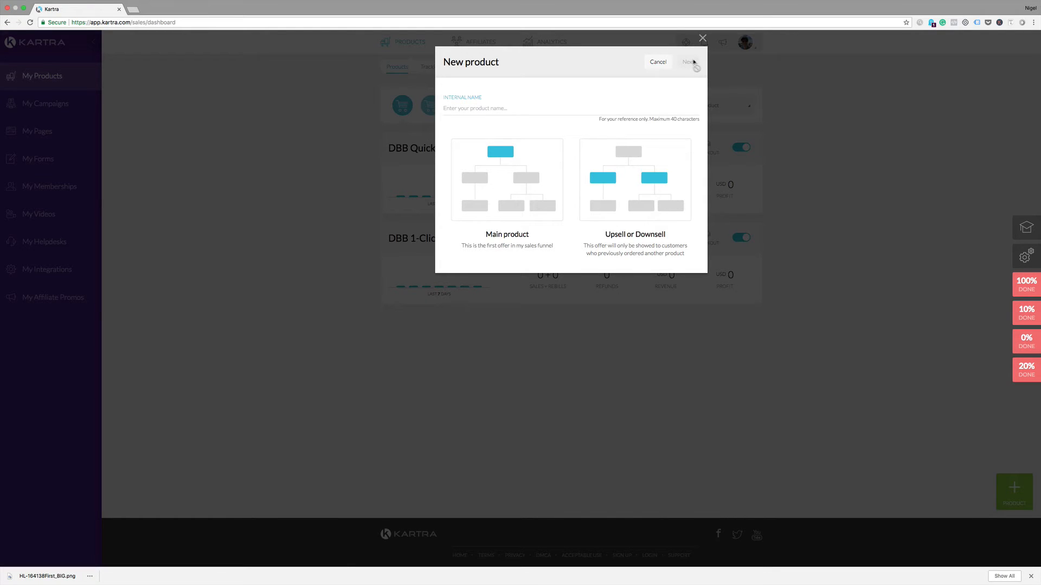
click(496, 156)
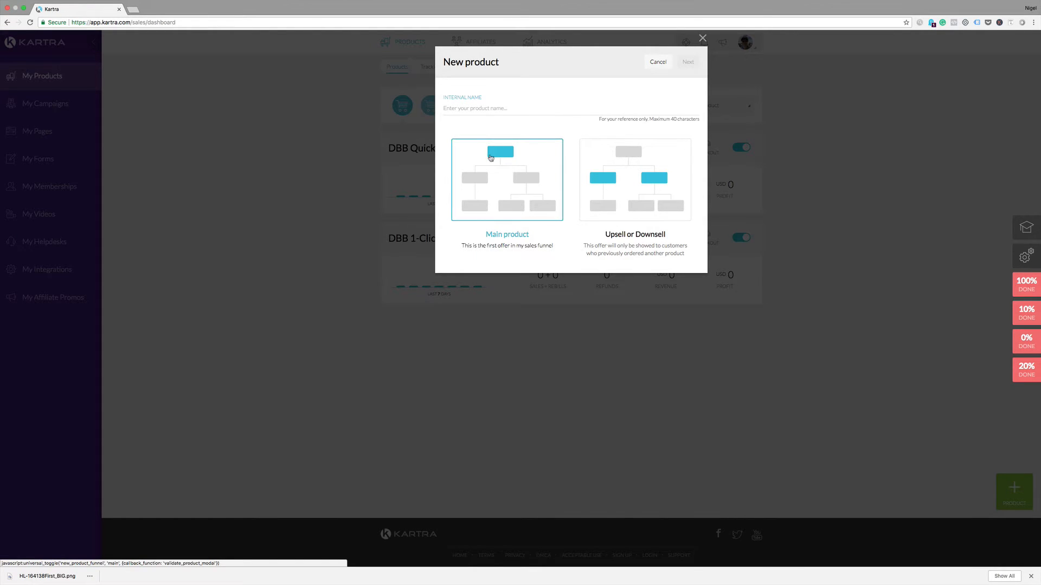
click(500, 107)
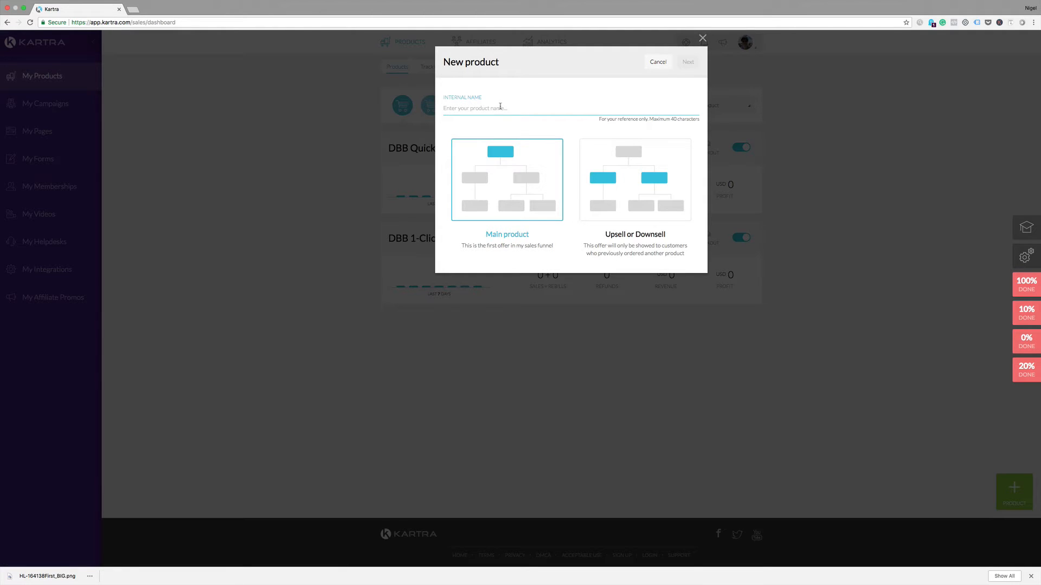
text(Kartra Test Product)
click(687, 62)
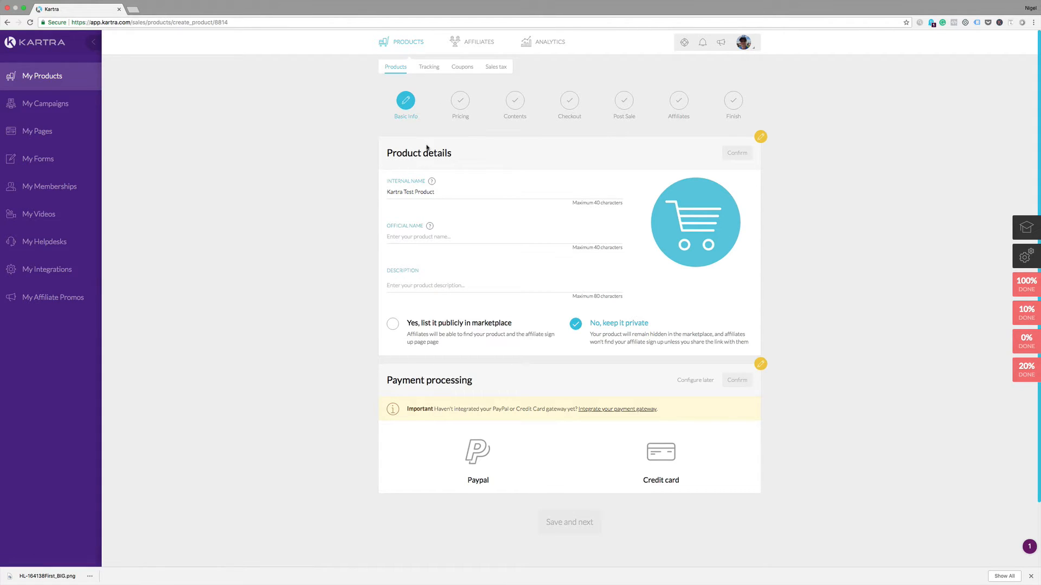
Step: Copy the internal name into the official name as "Kartra Test Product" and set the description to "Kartra Demo Product"
drag(435, 194, 382, 196)
key(super+c)
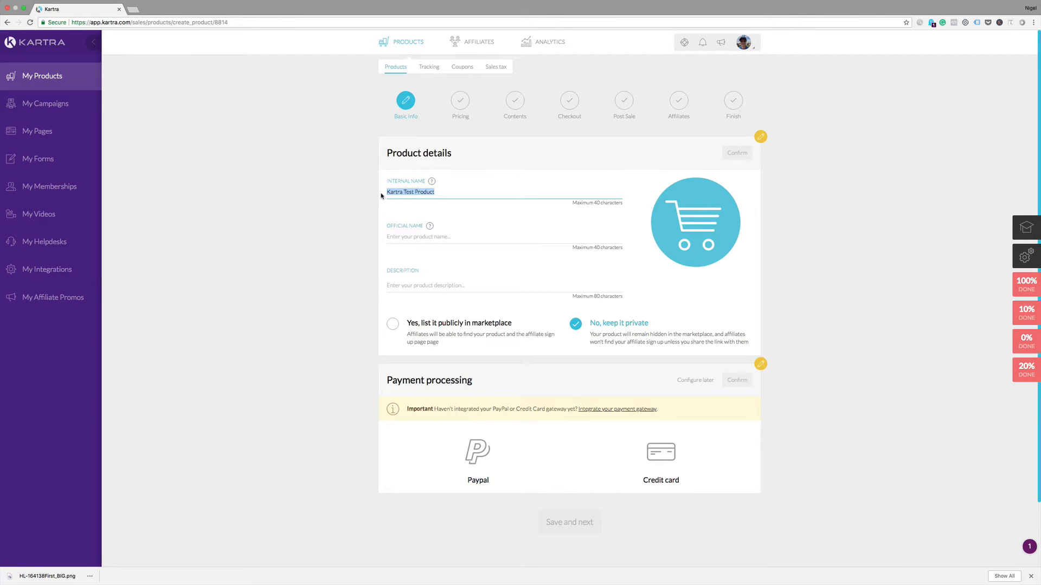
click(391, 239)
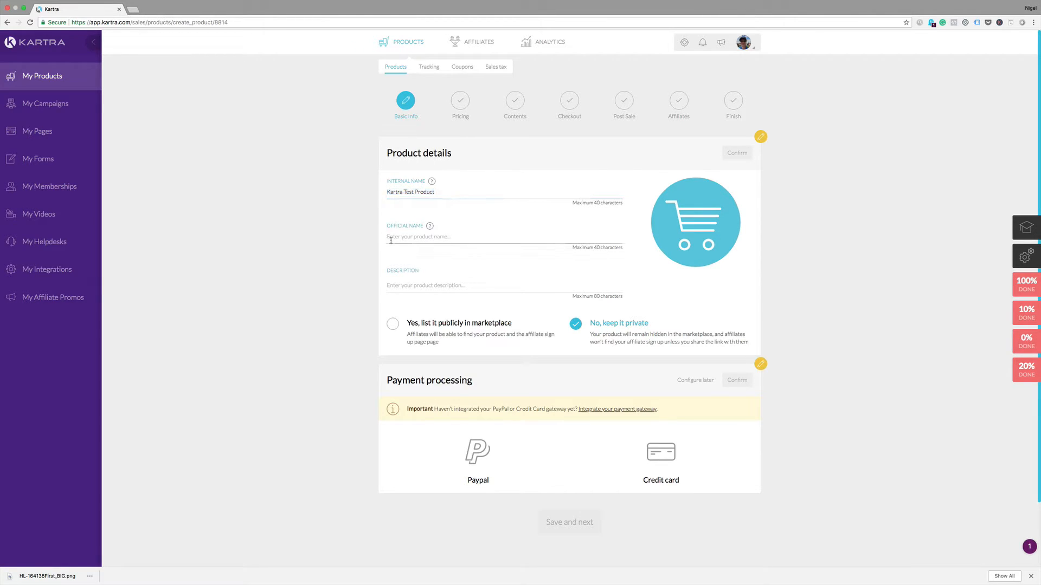
key(super+v)
click(389, 287)
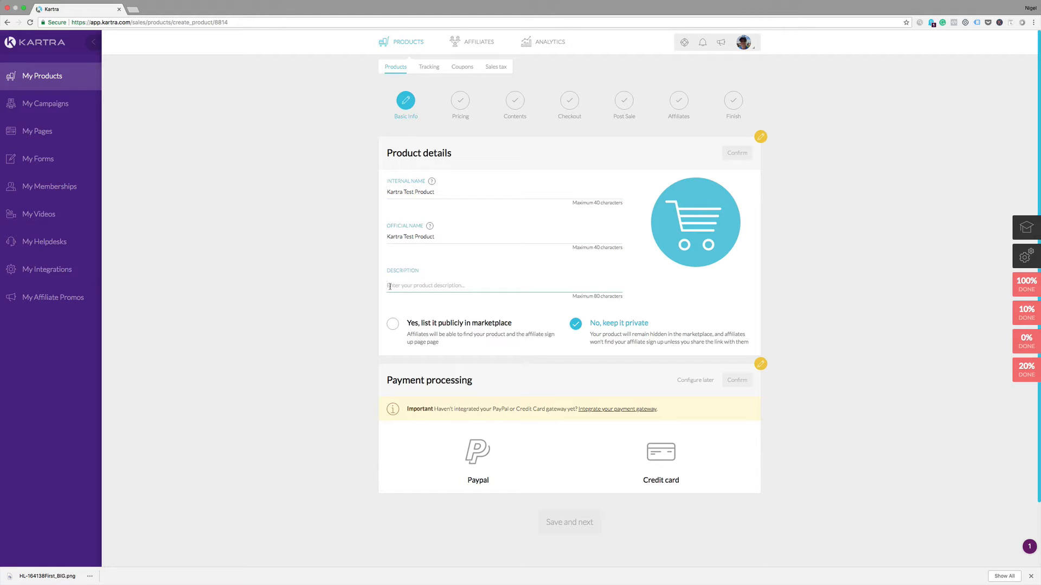
text(Kartra)
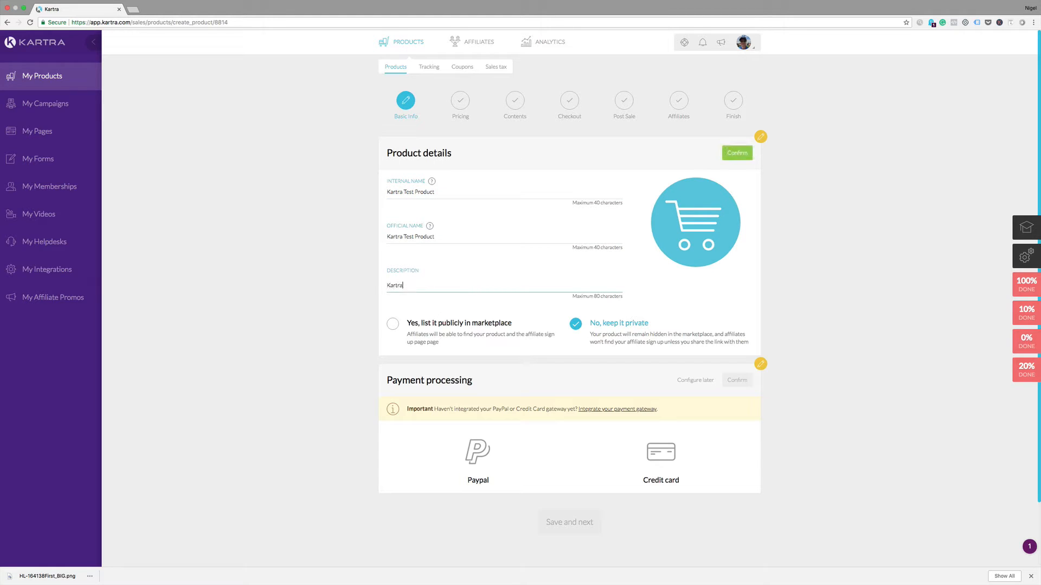
text( Demo Product)
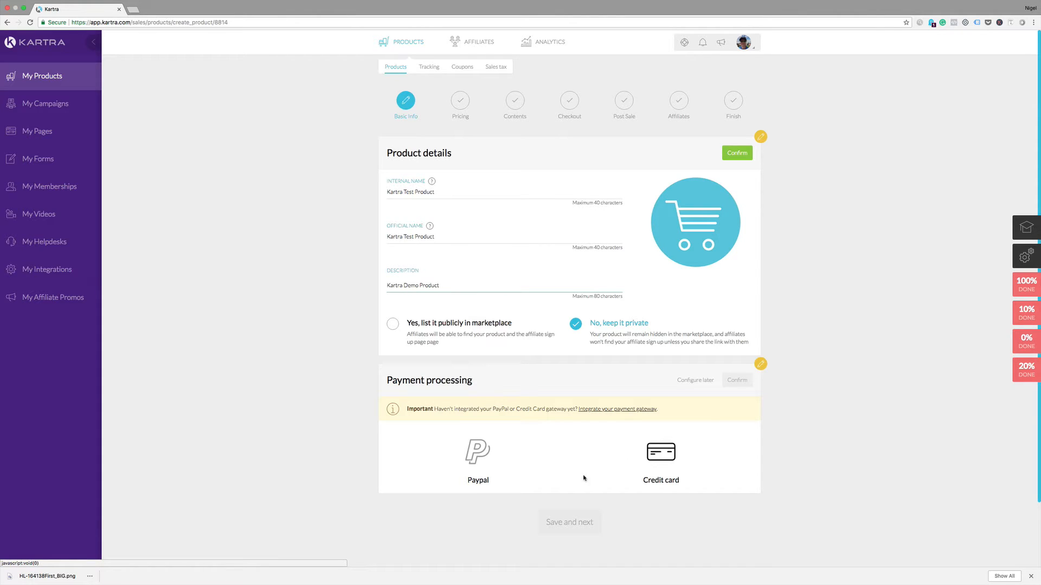
Step: Set the product's payment processing to credit card using the DBB Stripe gateway, and confirm it
click(665, 462)
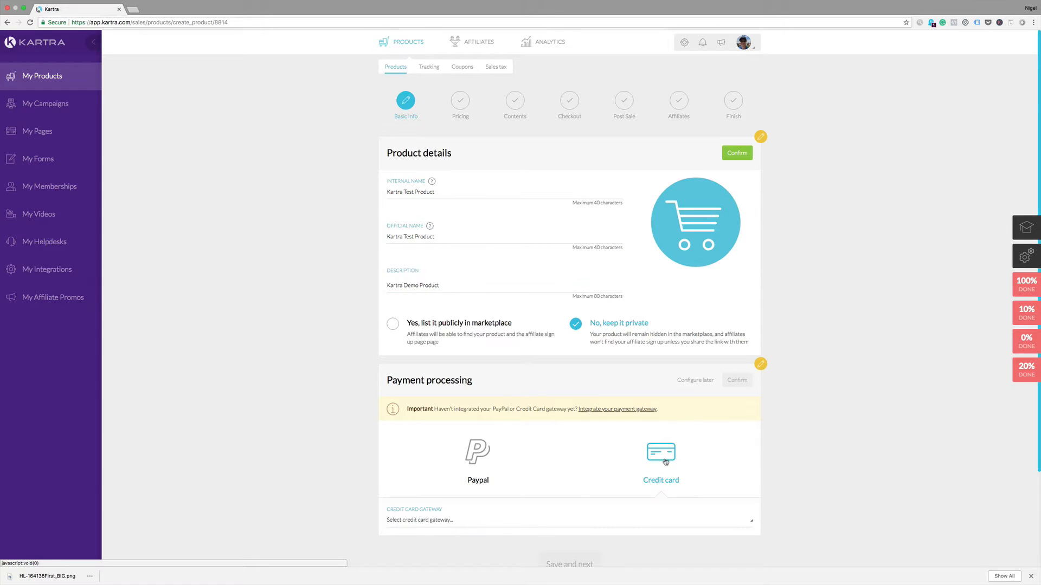
click(750, 521)
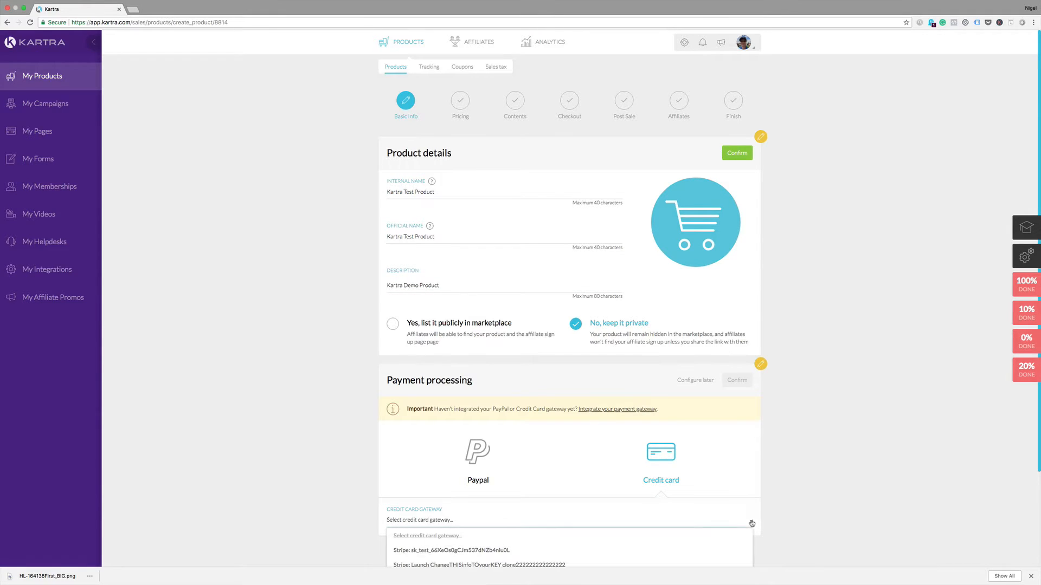
scroll(618, 513, down, 3)
scroll(611, 510, down, 1)
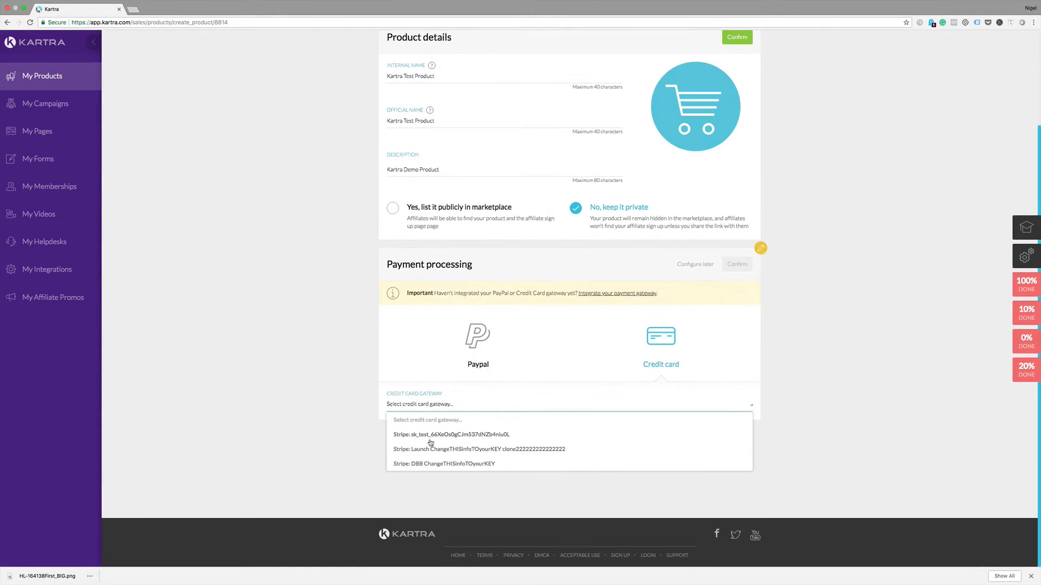
click(433, 468)
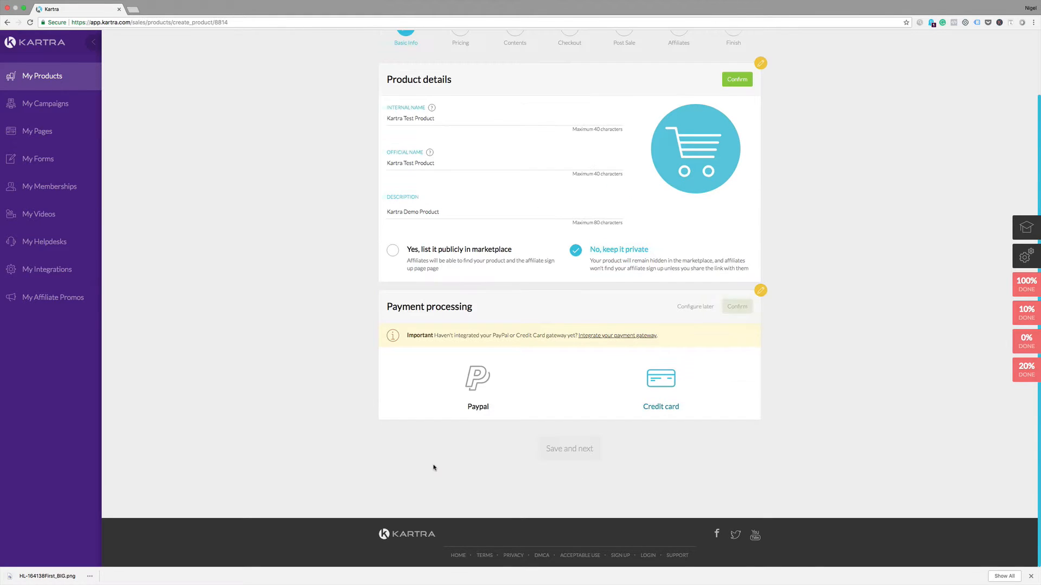
click(738, 307)
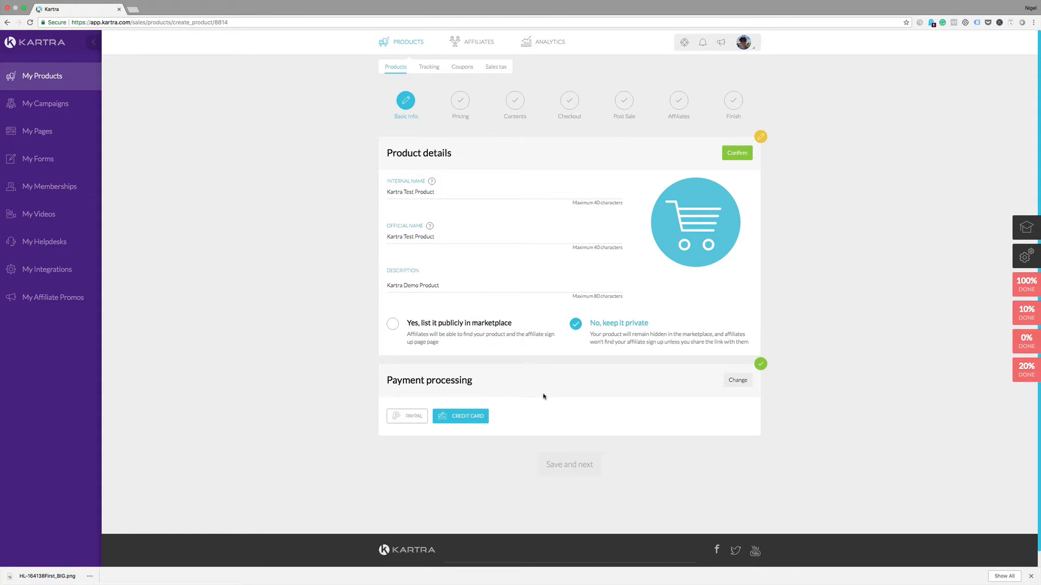
Step: Confirm the product details, reopen them for review and reconfirm, and save the basic info to continue to pricing
scroll(550, 398, down, 1)
scroll(550, 397, up, 1)
click(737, 153)
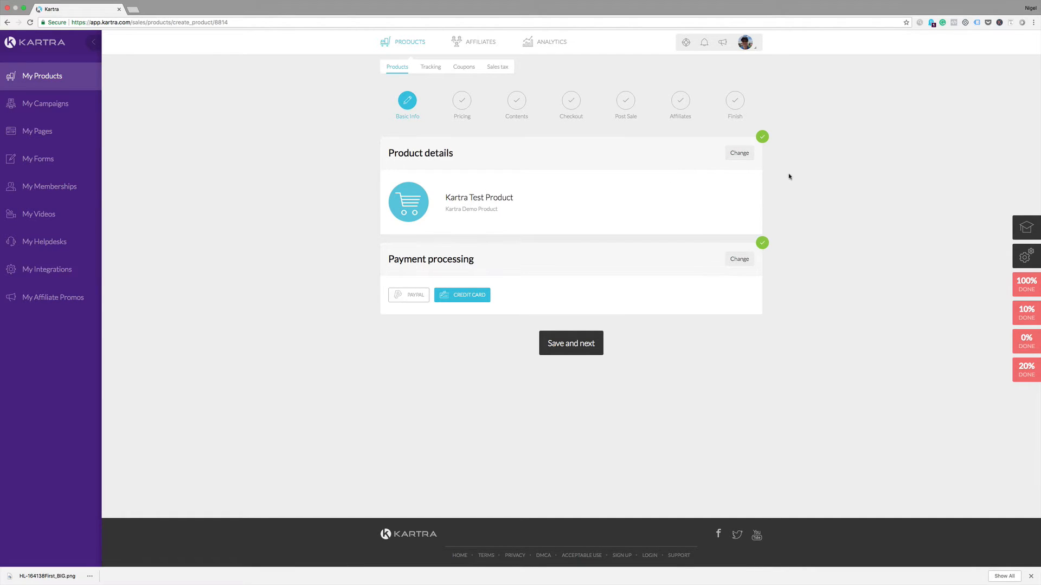
click(746, 155)
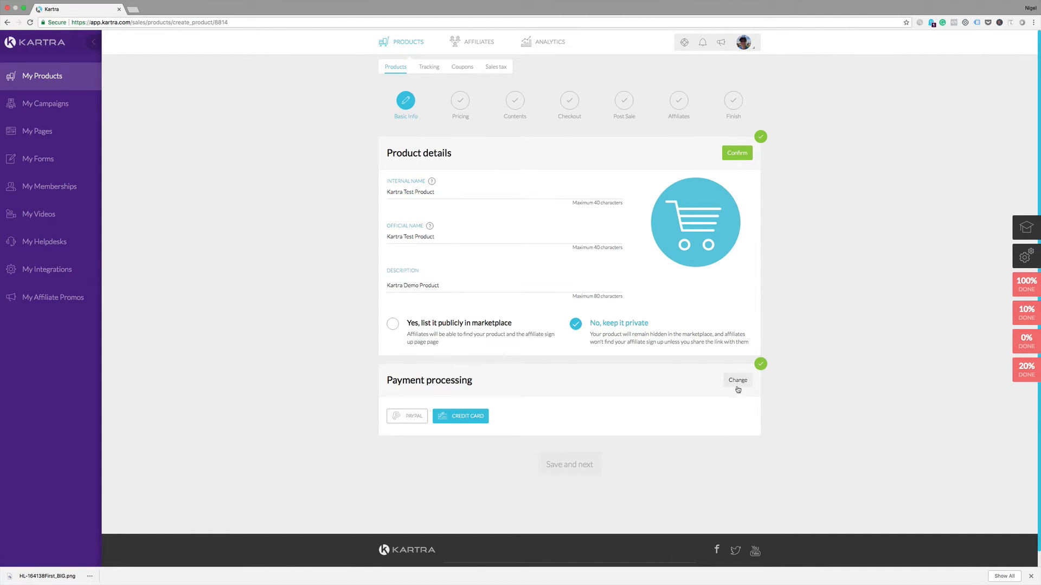
click(731, 153)
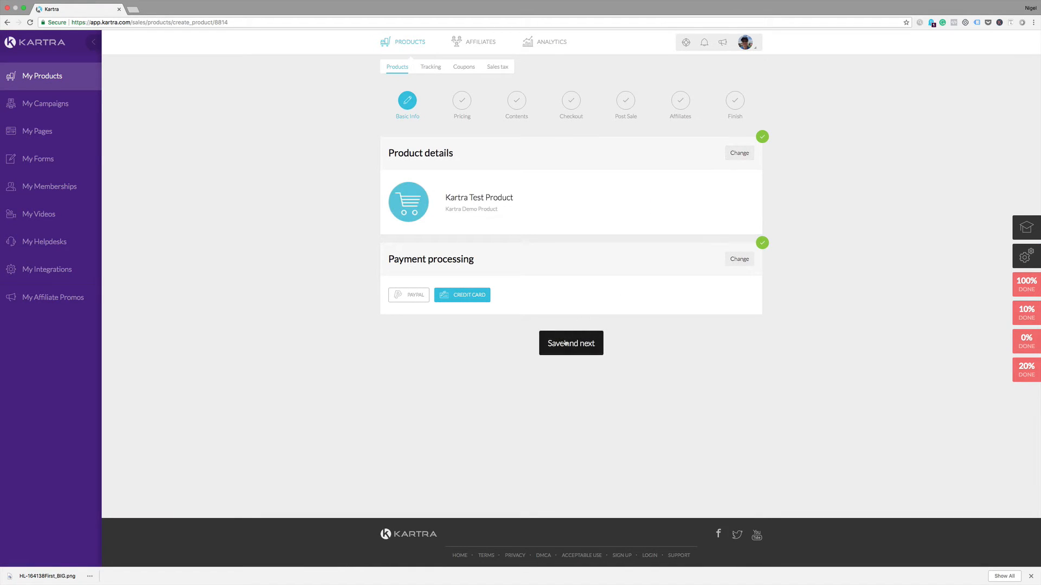
click(565, 344)
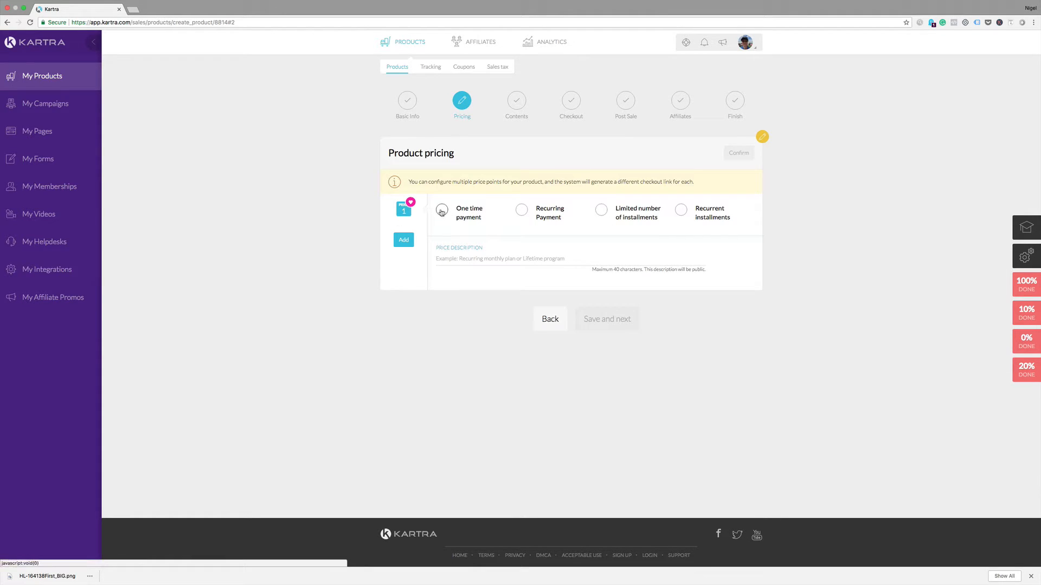
Step: Configure price 1 as a one-time payment of USD 200 described as "One time payment", leaving the initial payment disabled
click(442, 212)
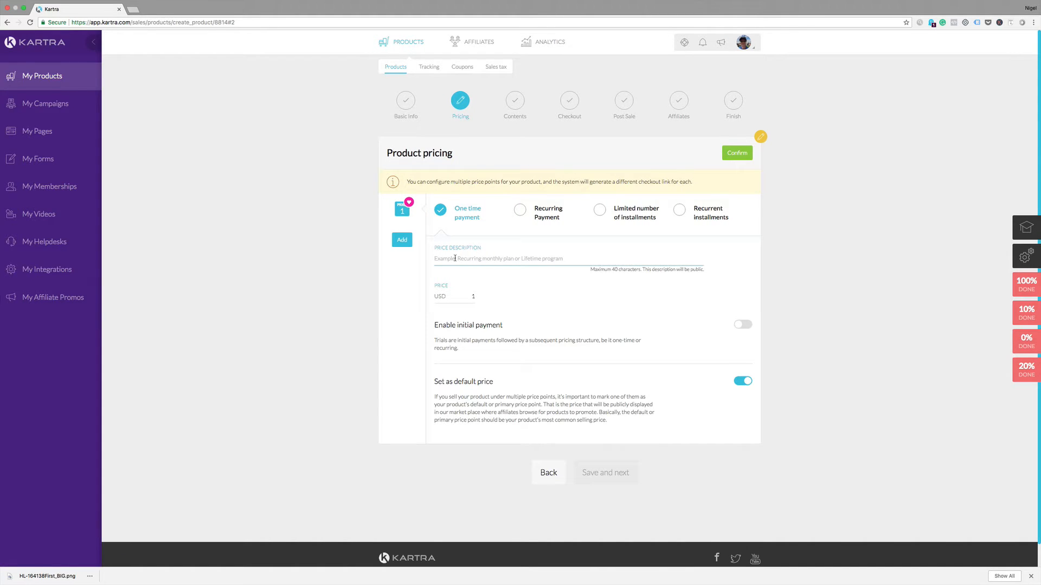
text(One time payment)
double_click(477, 298)
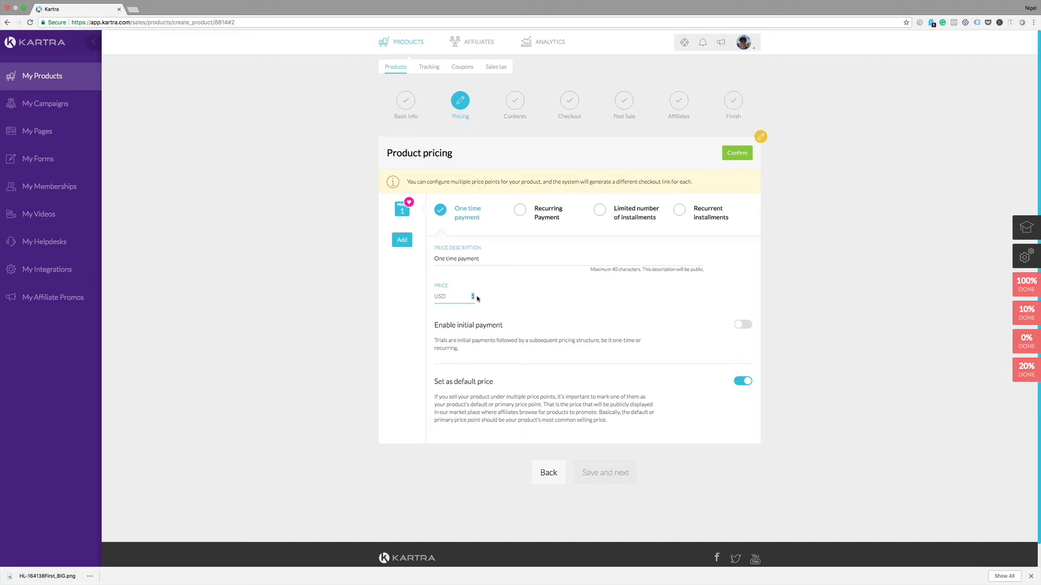
text(200)
click(744, 325)
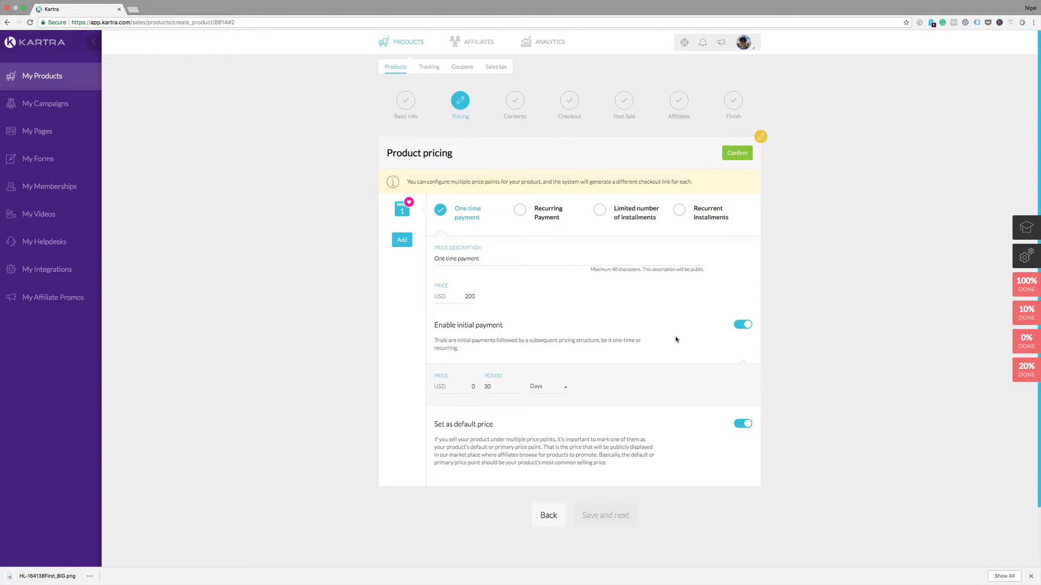
click(738, 327)
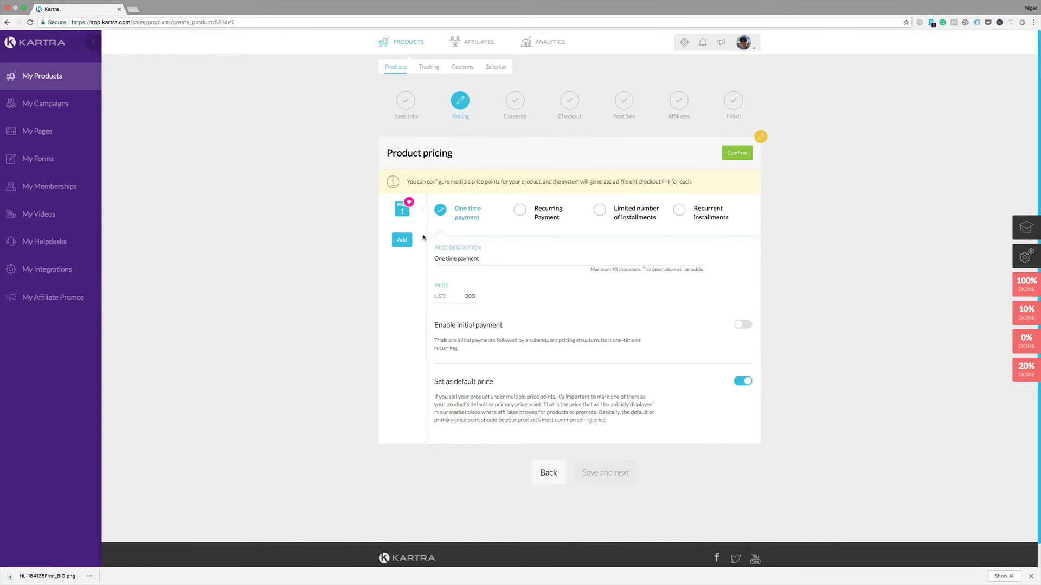
Step: Add two more price points and make price 2 a recurring payment of USD 100
click(402, 239)
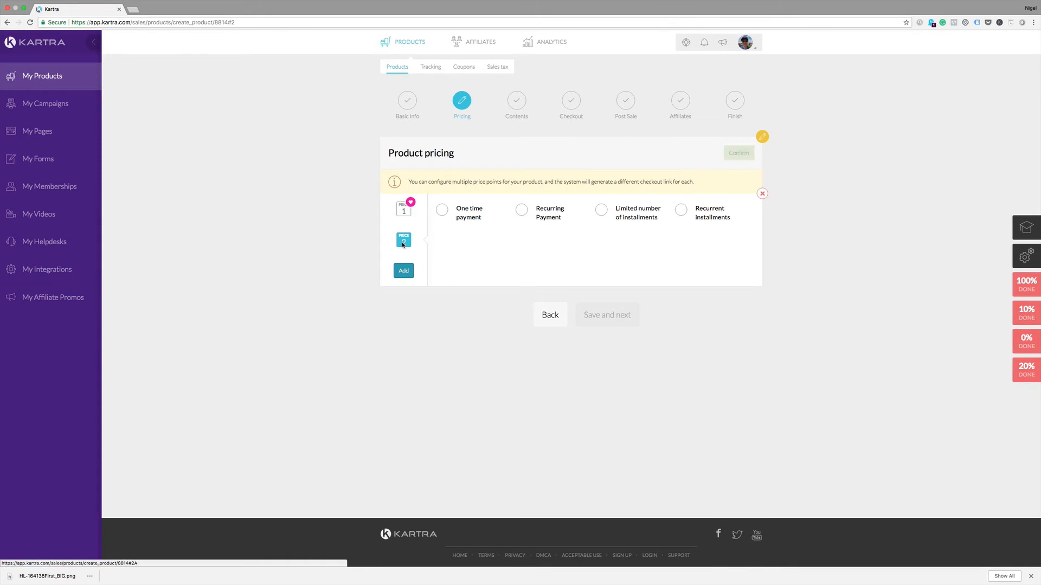
click(406, 274)
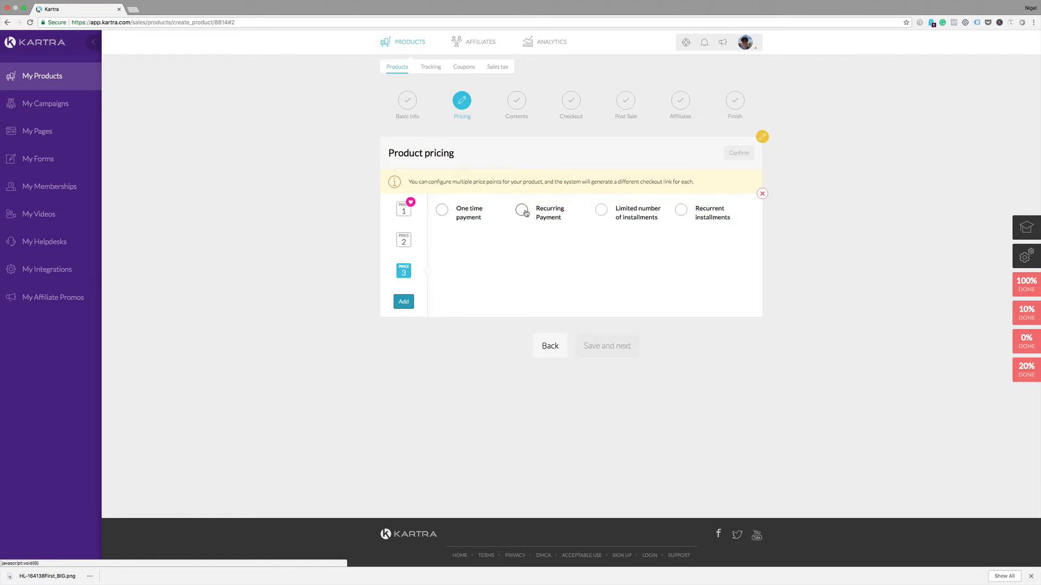
click(403, 240)
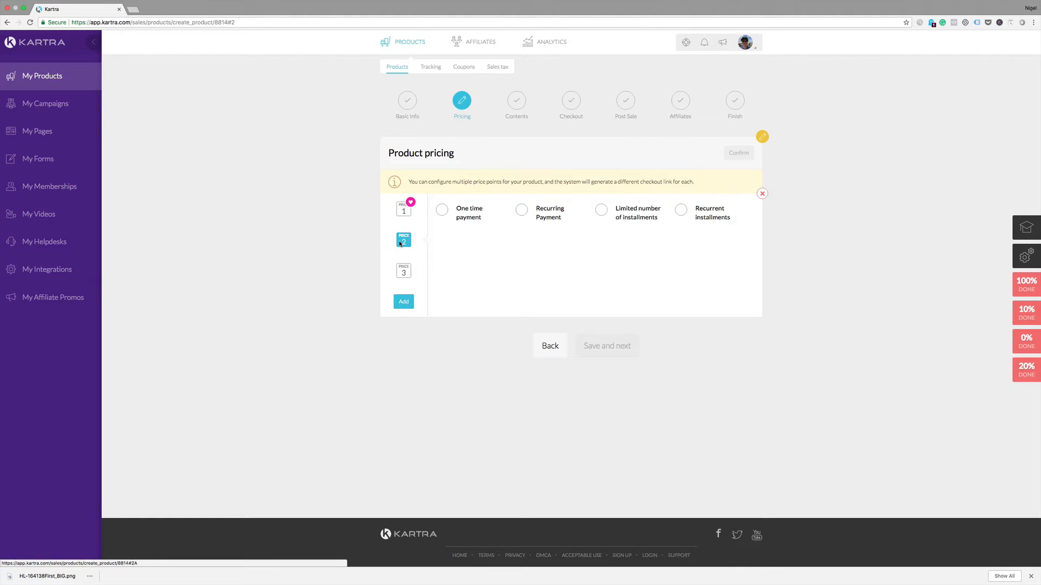
click(521, 219)
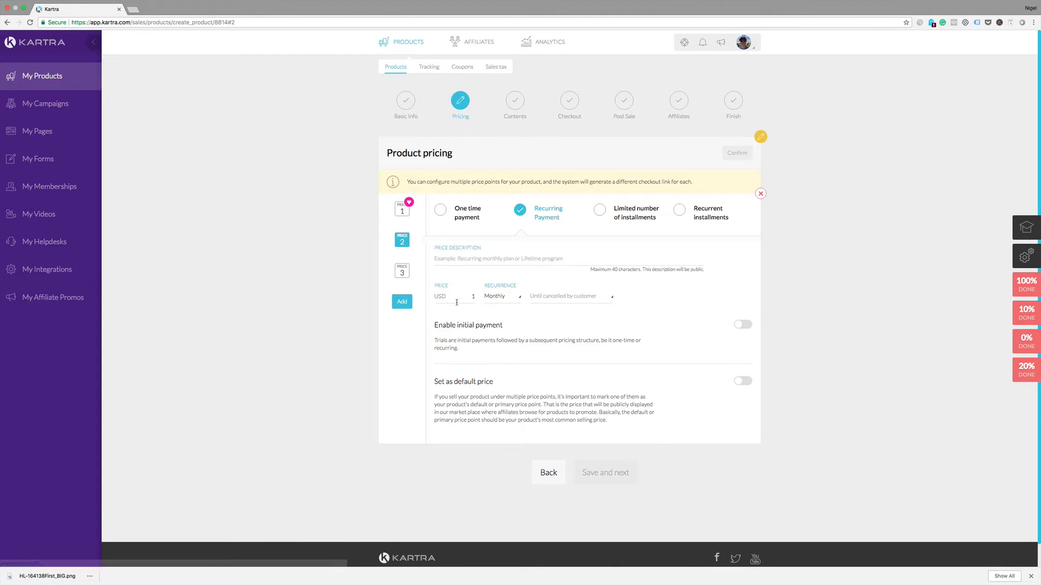
double_click(474, 297)
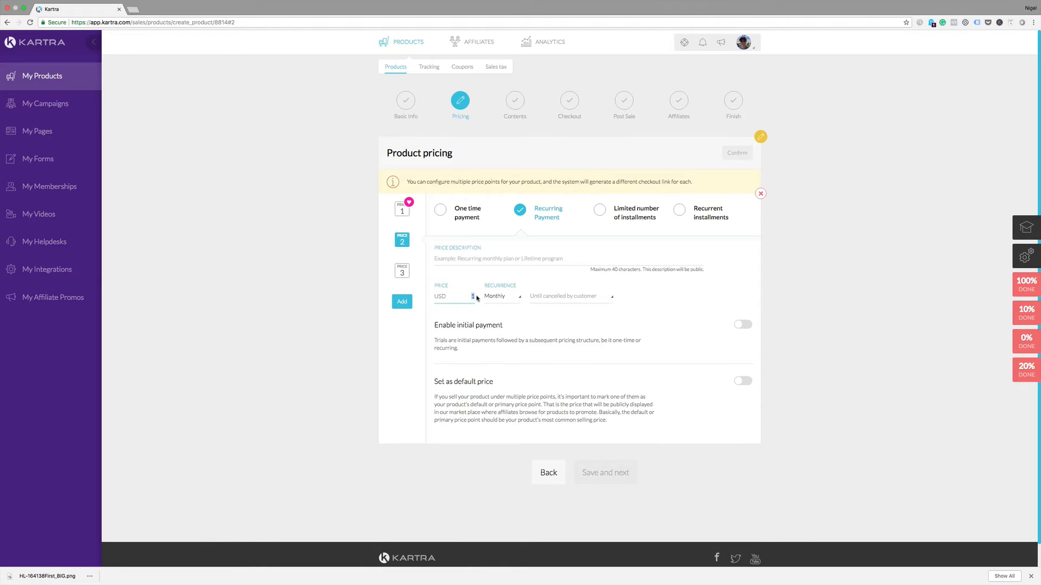
text(100)
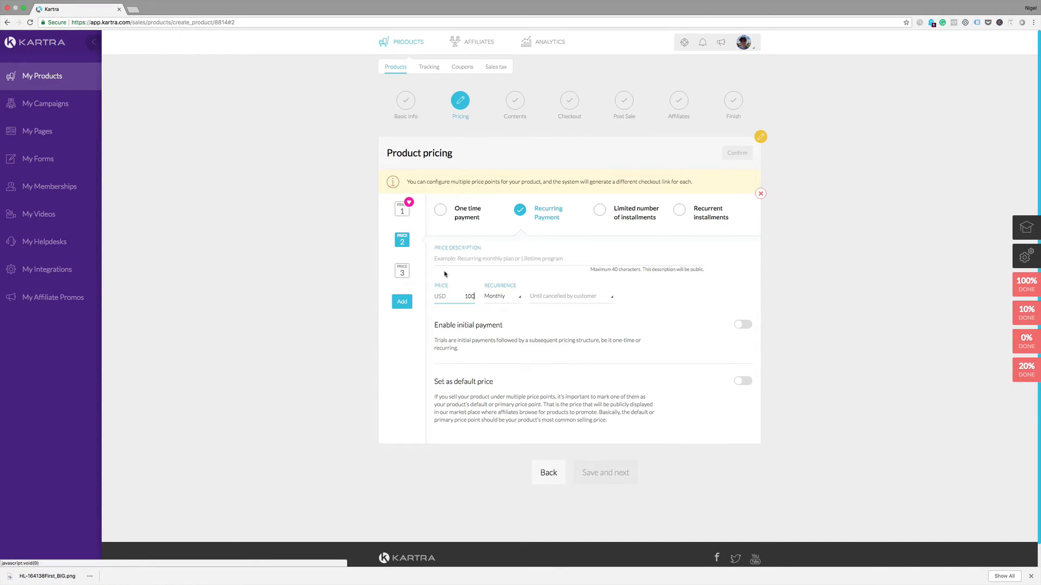
Step: Configure price 3 as a limited number of installments, with 6 installments of USD 25 each
click(406, 274)
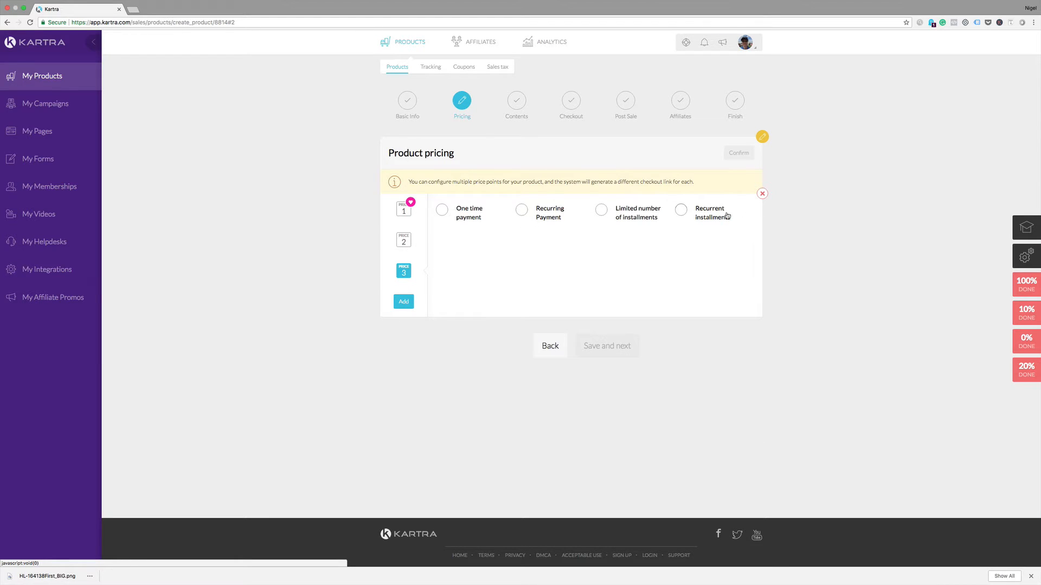
click(600, 210)
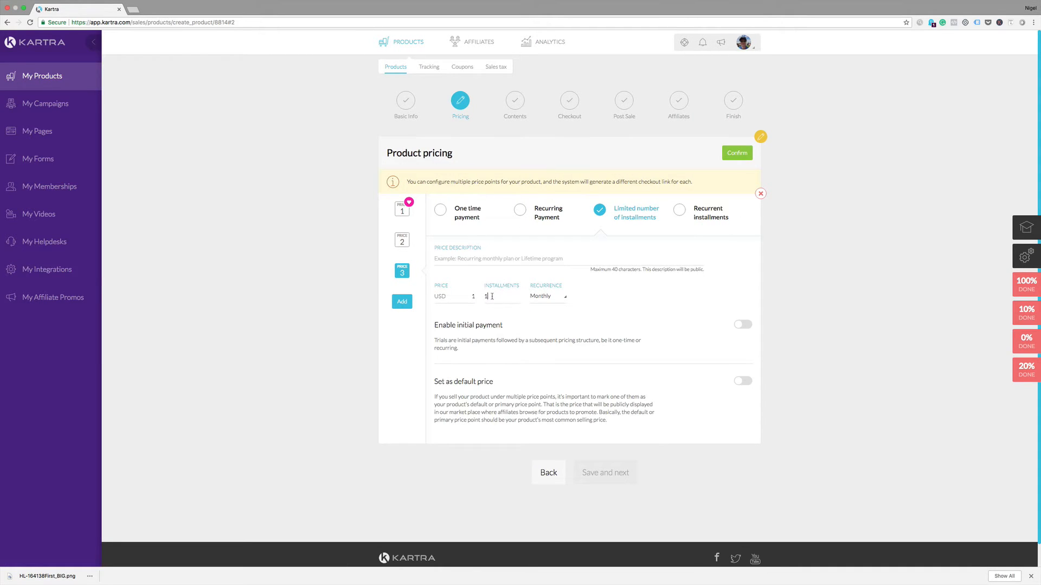
drag(492, 296, 484, 298)
text(6)
double_click(474, 297)
scroll(476, 298, down, 1)
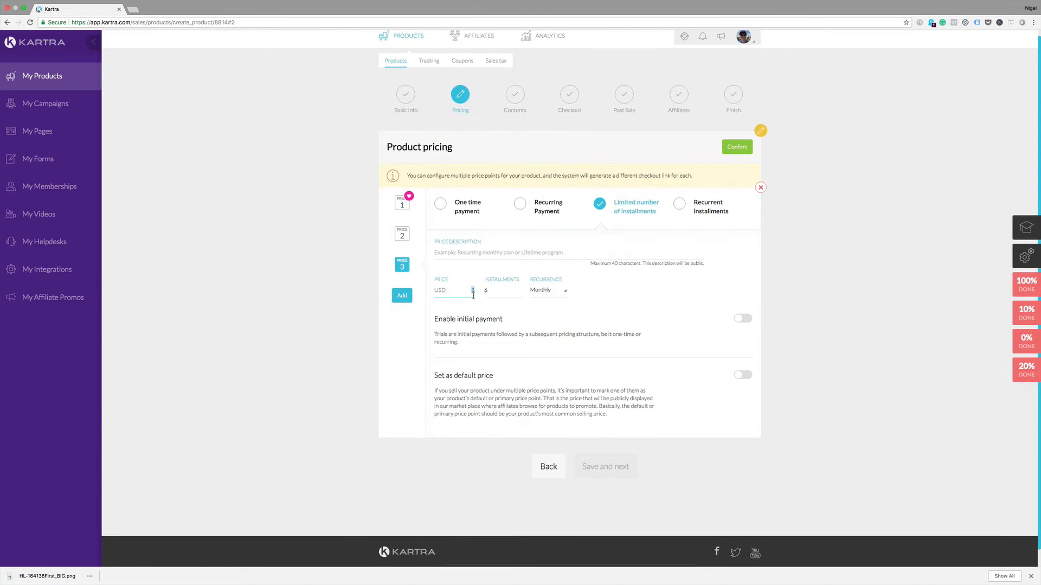
text(2)
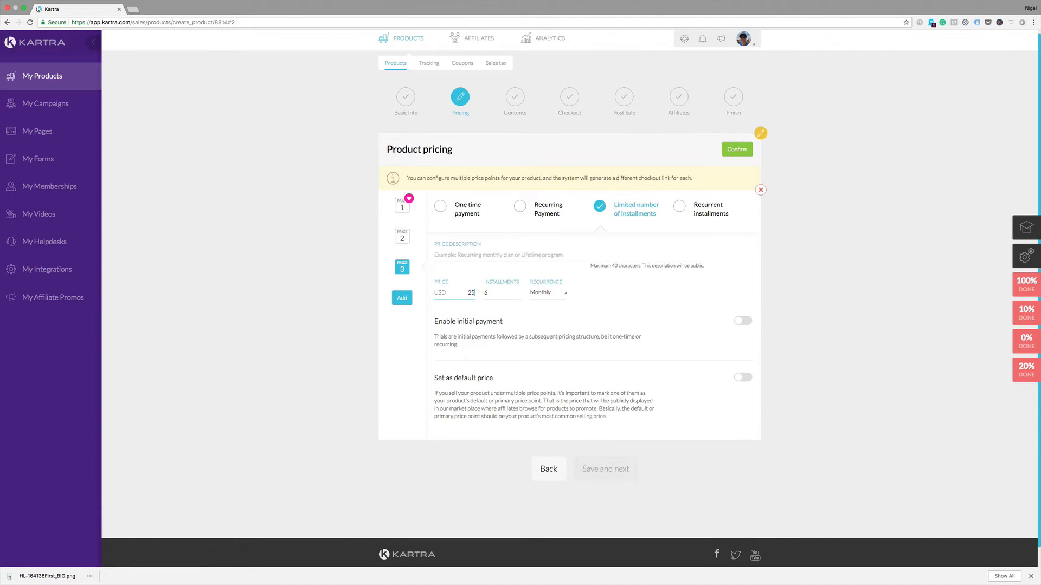
text(5)
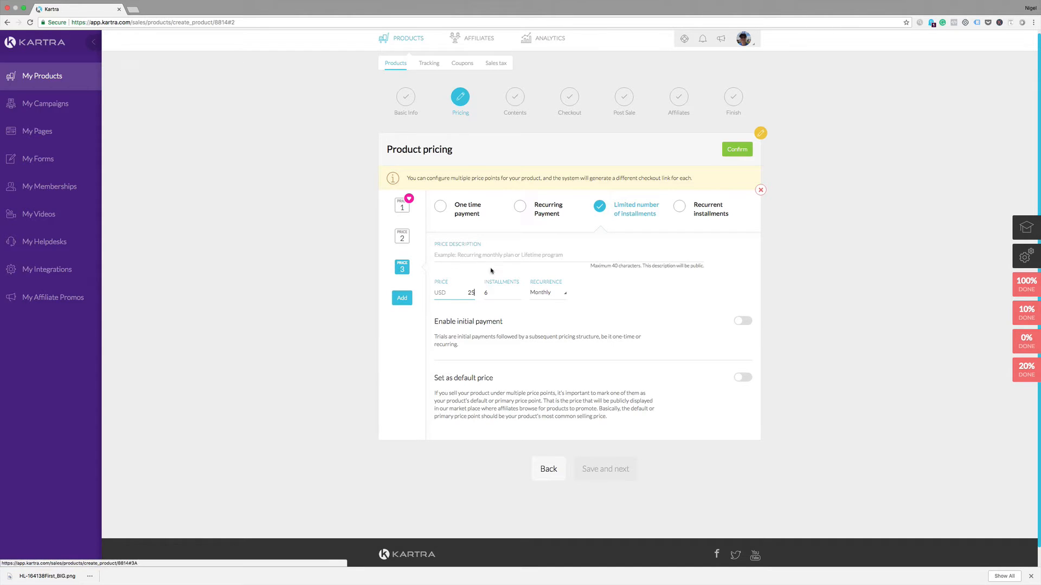
Step: Describe price 3 as "Installment package" and price 2 as "Recurring Upsell", and confirm the product pricing
click(737, 149)
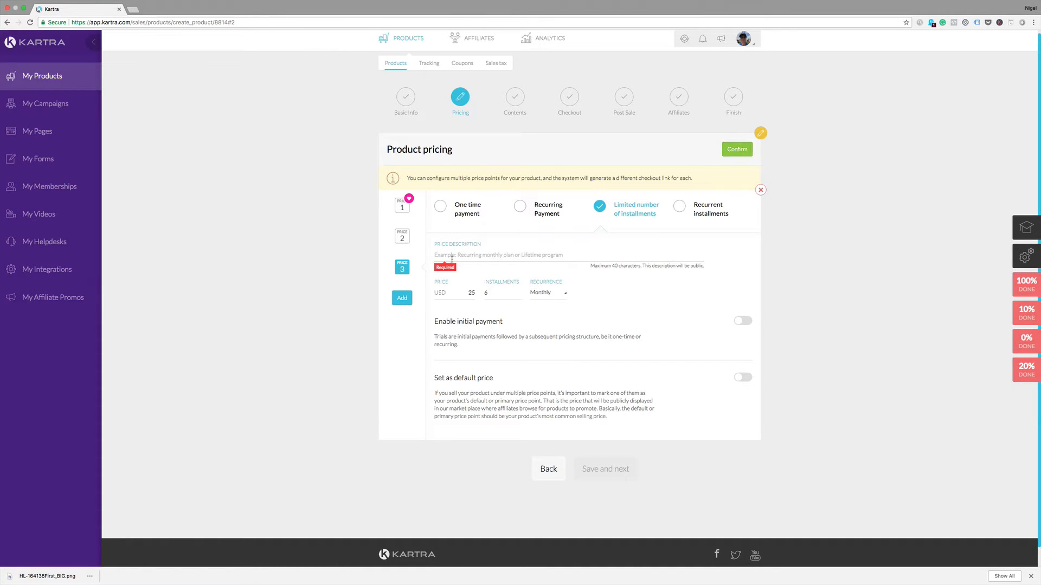
text(Ins)
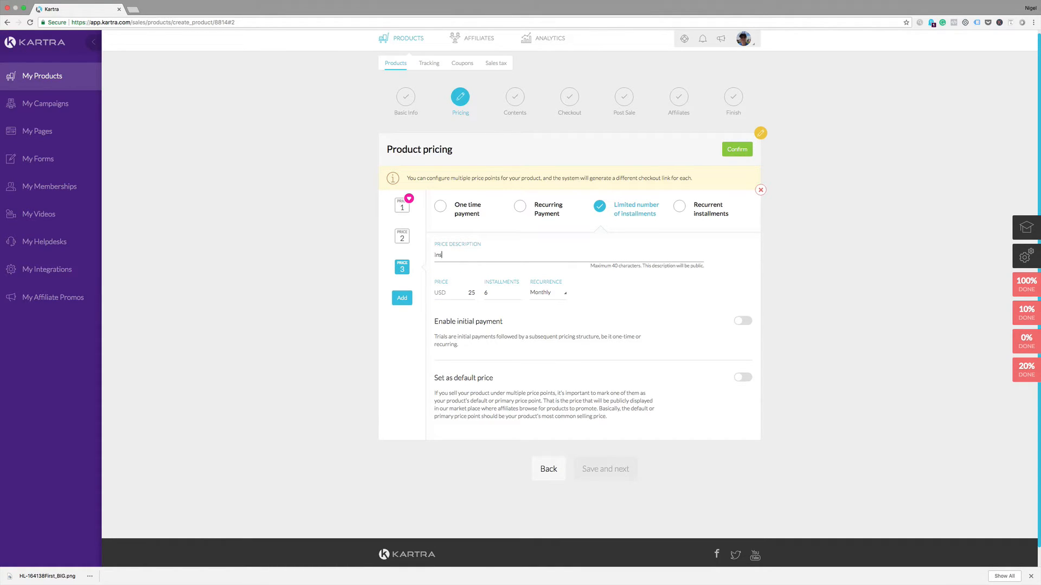
text(tallment package)
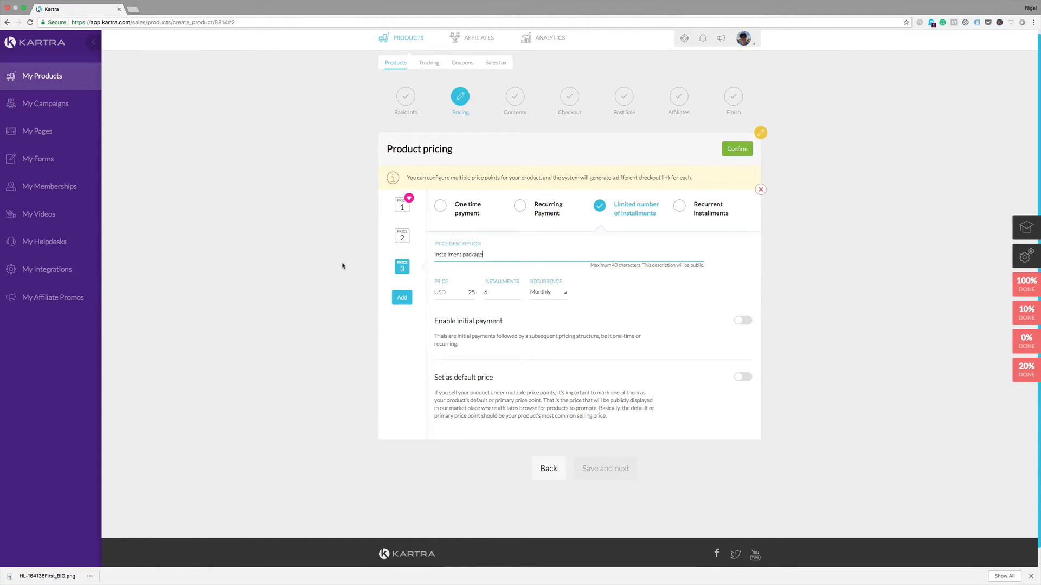
click(401, 239)
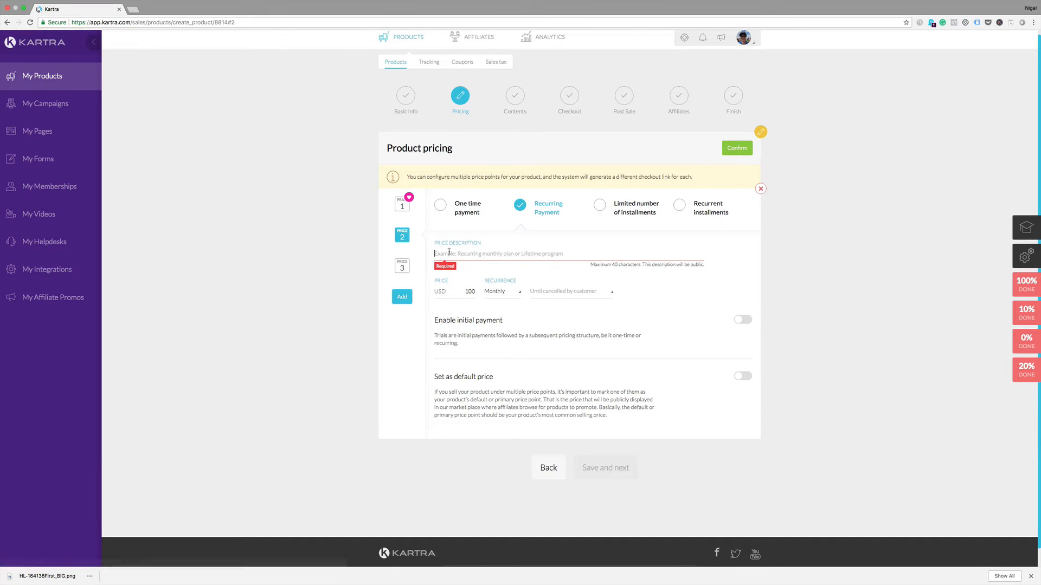
text(Recurring Upsell)
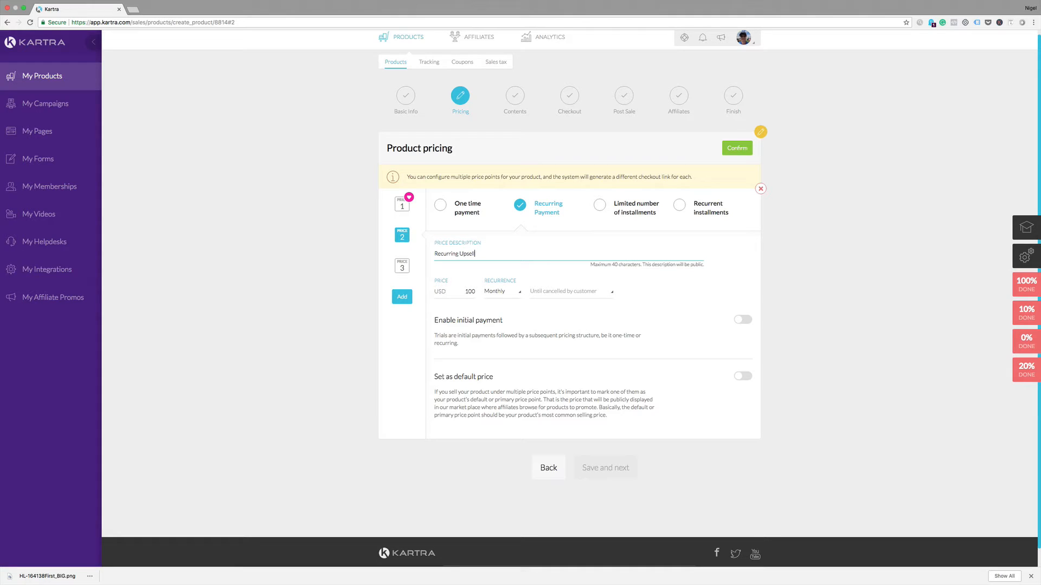
click(737, 150)
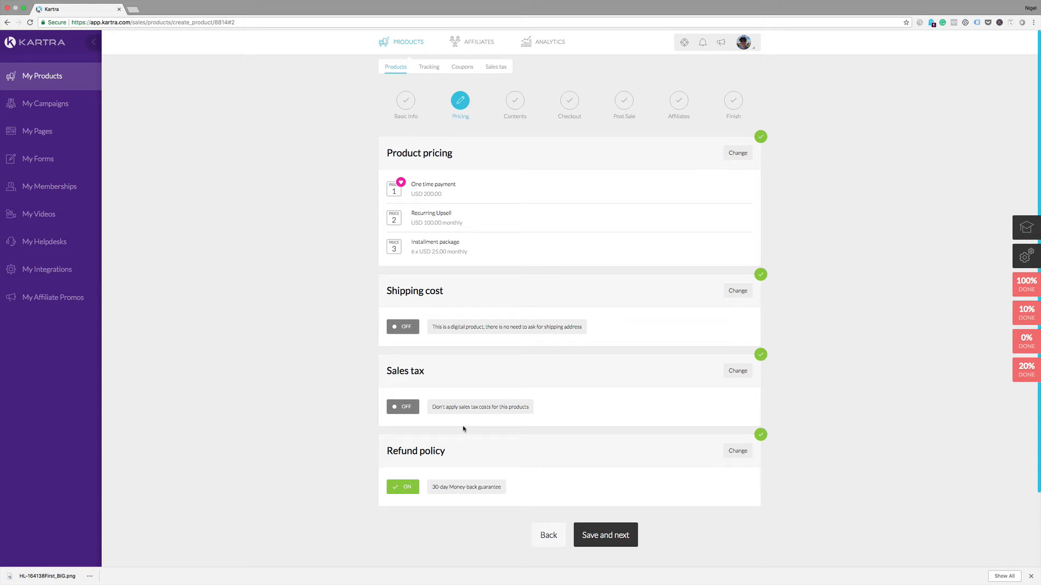
Step: Review the option to apply sales tax and confirm the product's sales tax setting as "Don't apply sales tax"
click(740, 371)
click(579, 407)
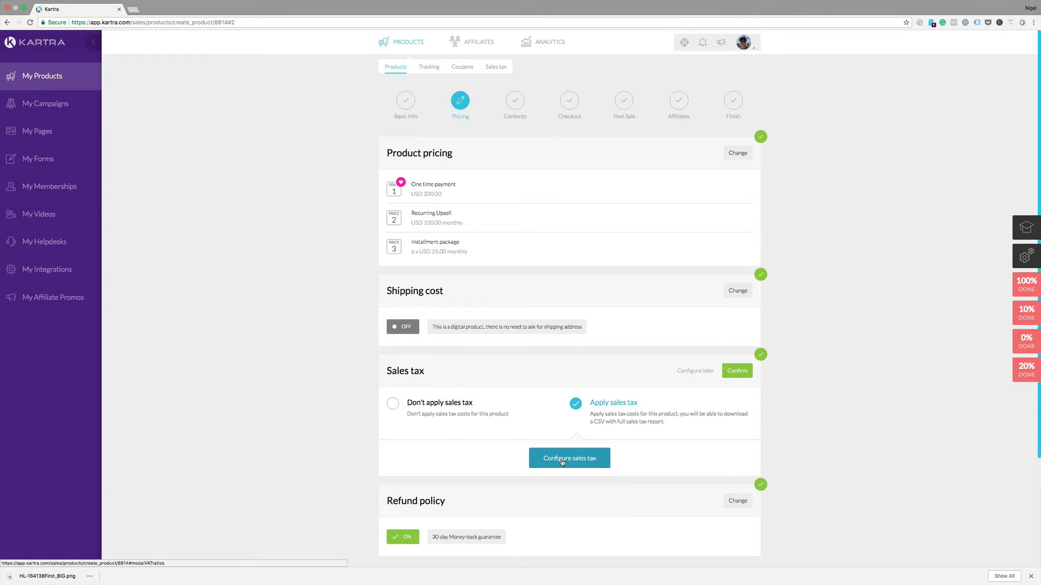
click(394, 404)
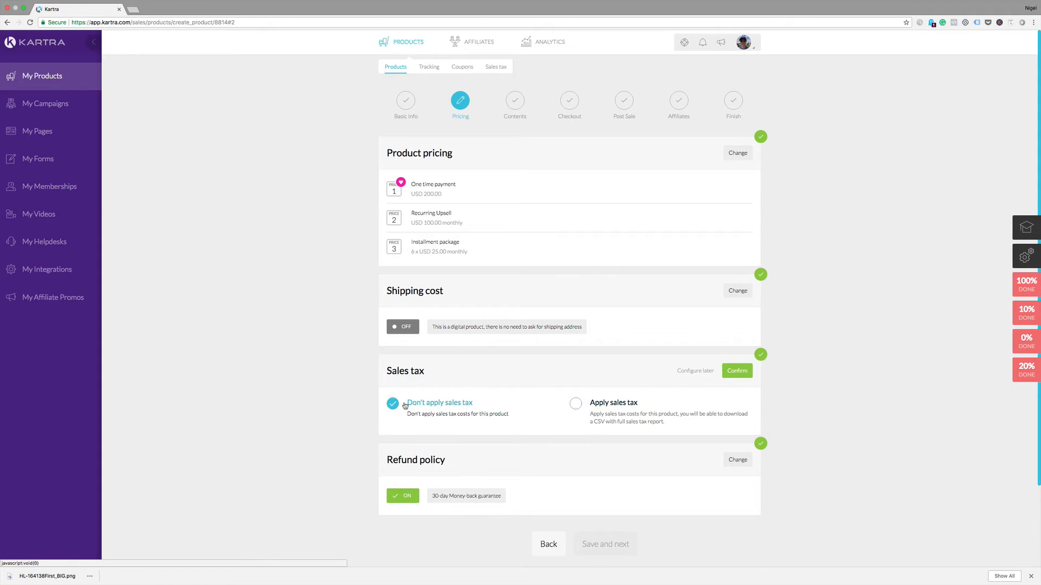
click(736, 372)
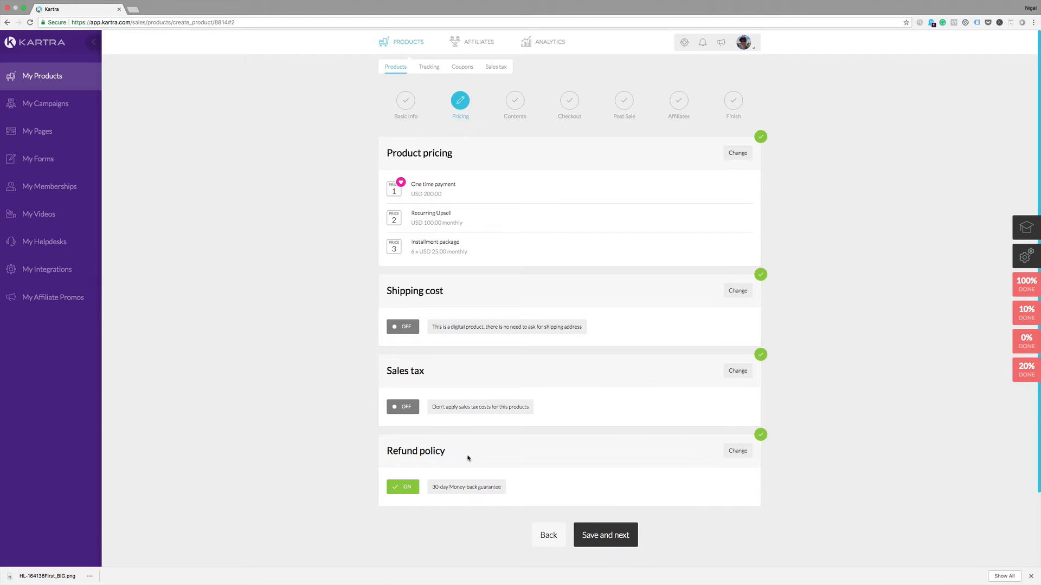
Step: Set the refund policy to "No refund", confirm it, and save the pricing to continue to the contents settings
scroll(469, 458, down, 3)
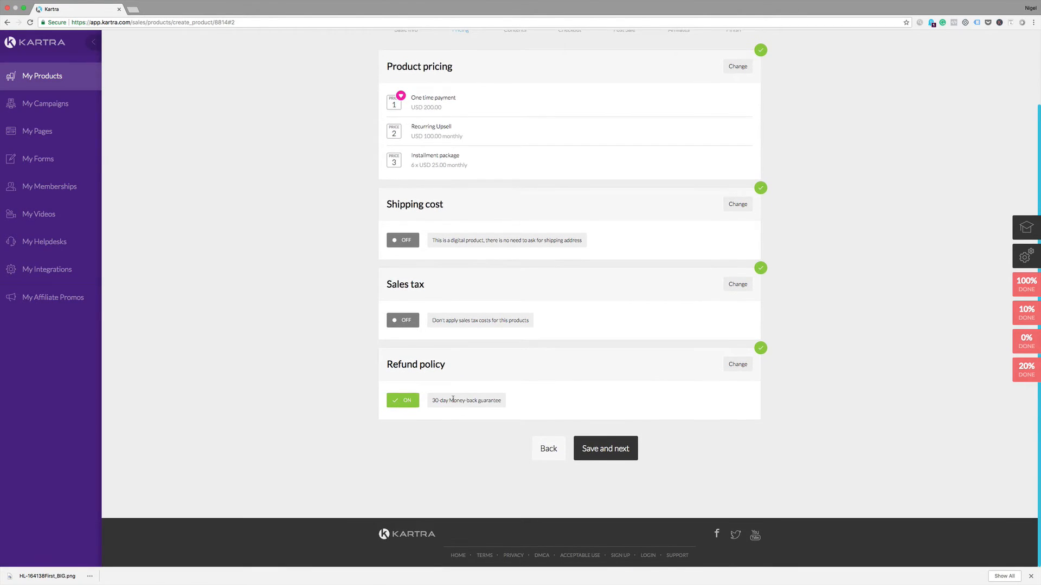
click(737, 369)
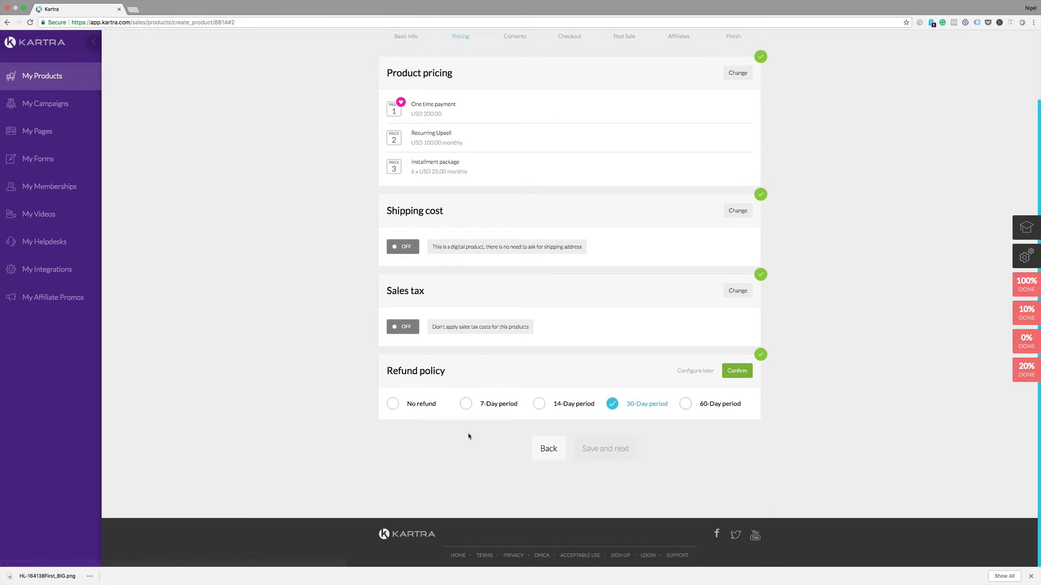
click(393, 405)
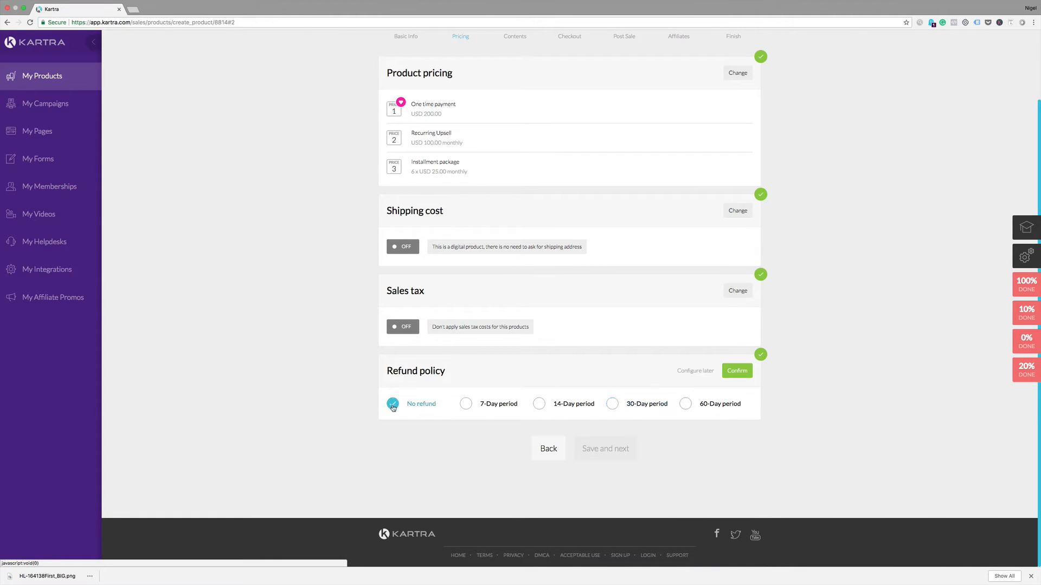
click(733, 373)
click(596, 455)
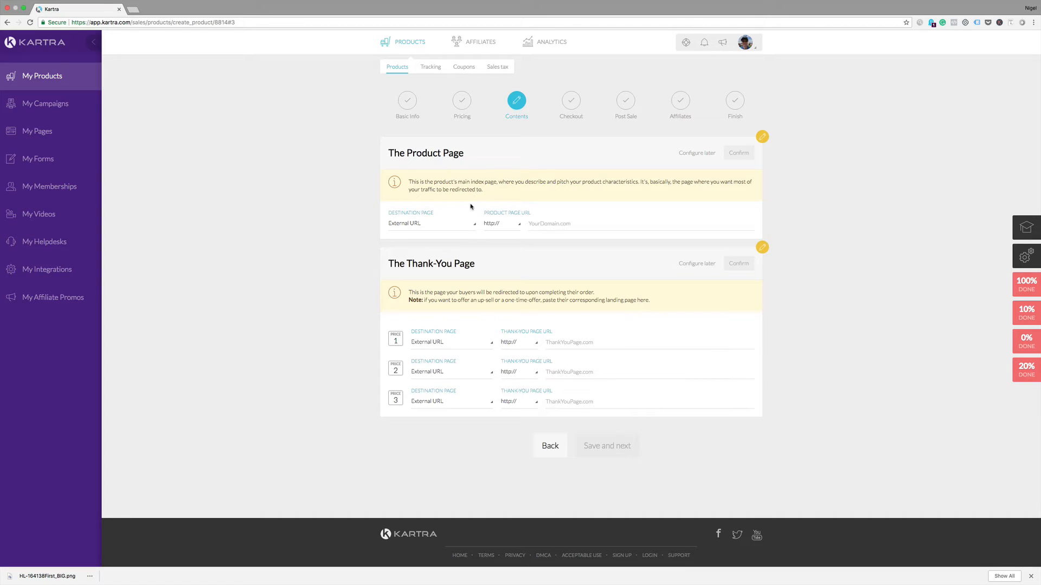
Step: Set the product page to the Kartra page "DBB Quick Launch Funnel Optin Page" from the Quick Launch Funnel category and confirm it
click(473, 226)
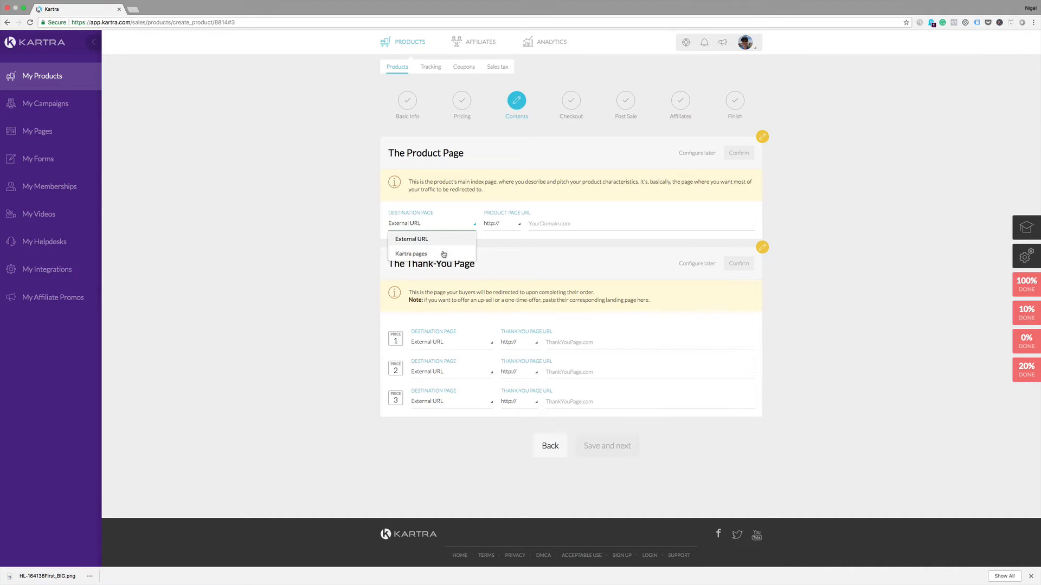
click(413, 254)
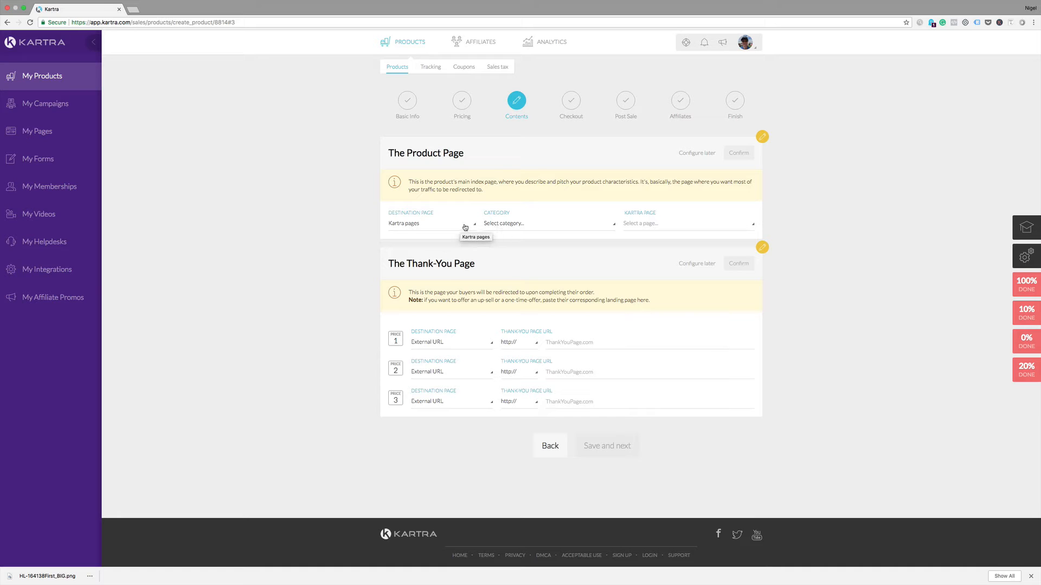
click(613, 225)
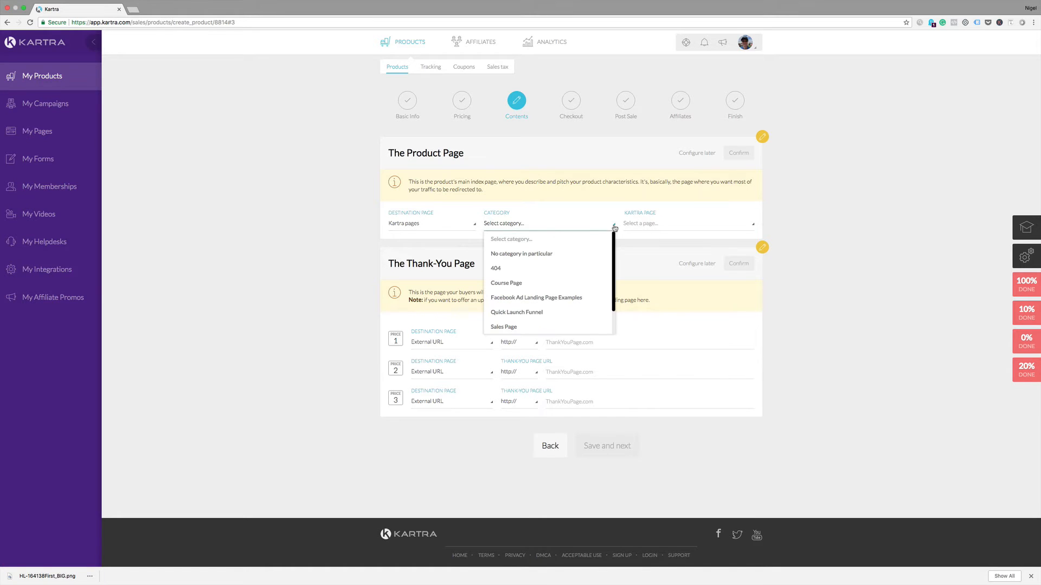
scroll(572, 284, down, 2)
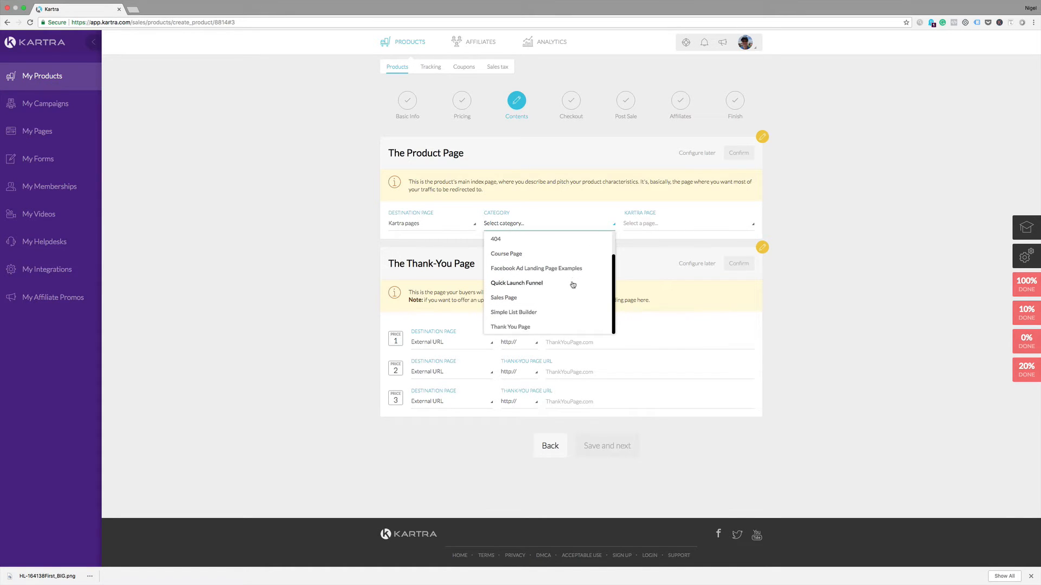
click(522, 284)
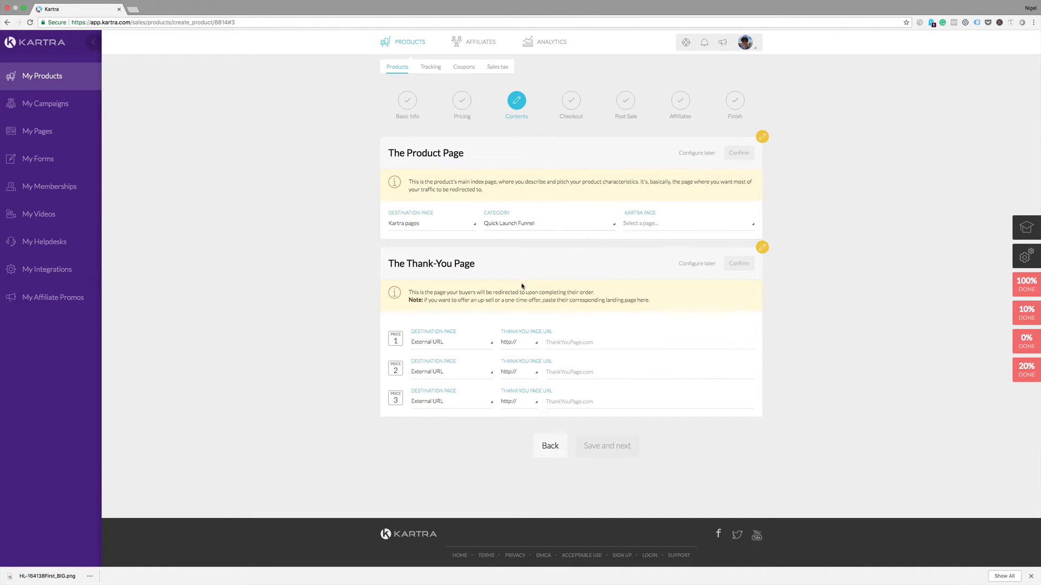
click(660, 226)
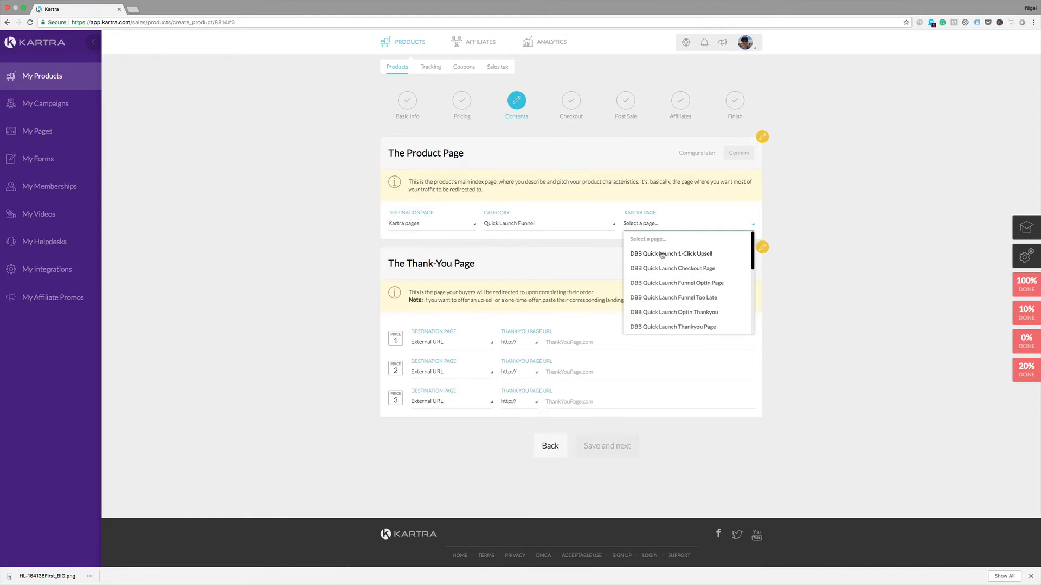
click(672, 284)
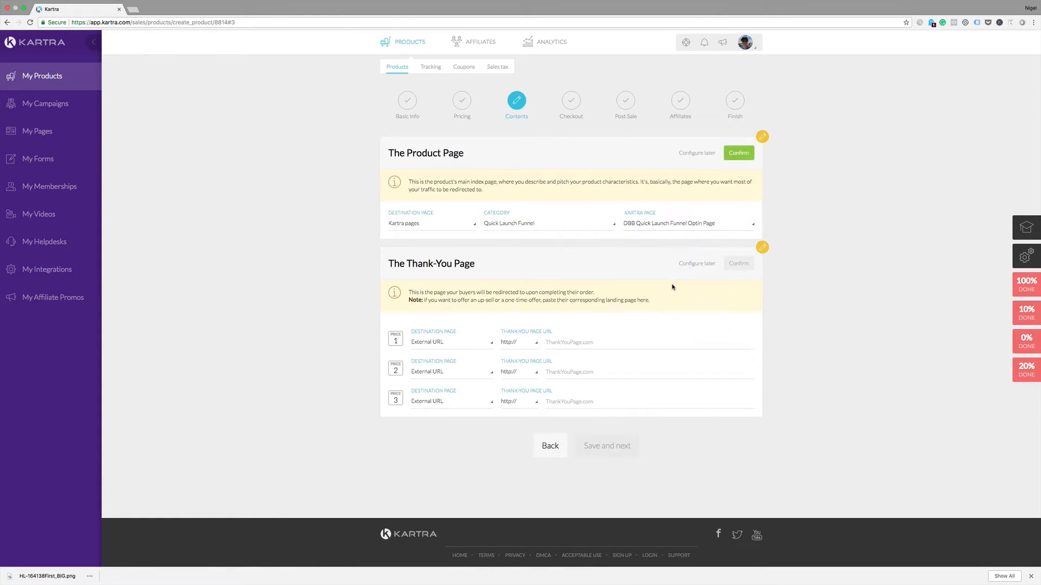
click(737, 154)
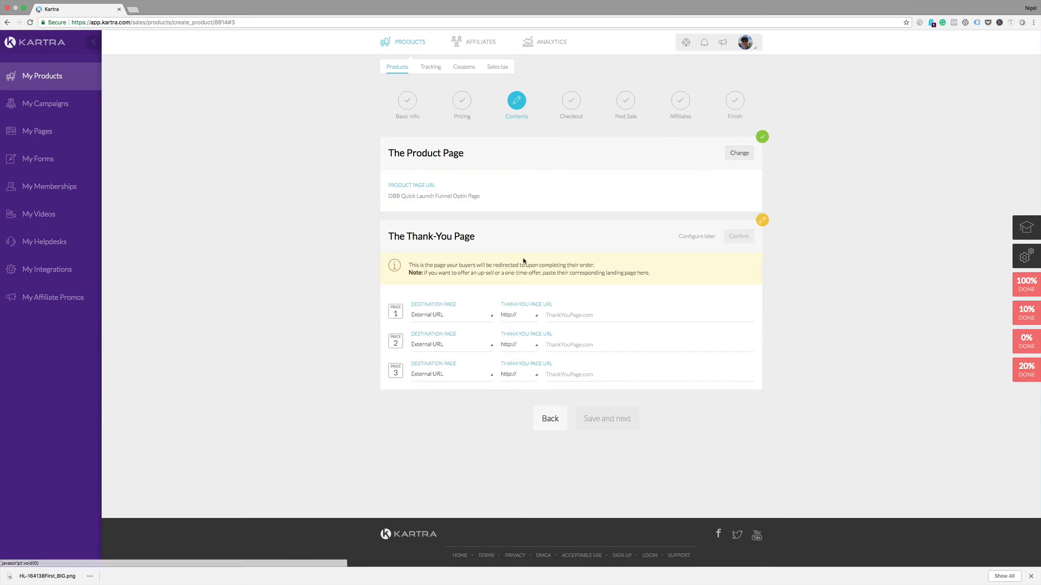
Step: Set price 1's thank-you page to the Kartra page "DBB Quick Launch Thankyou Page" from the Quick Launch Funnel category
click(492, 318)
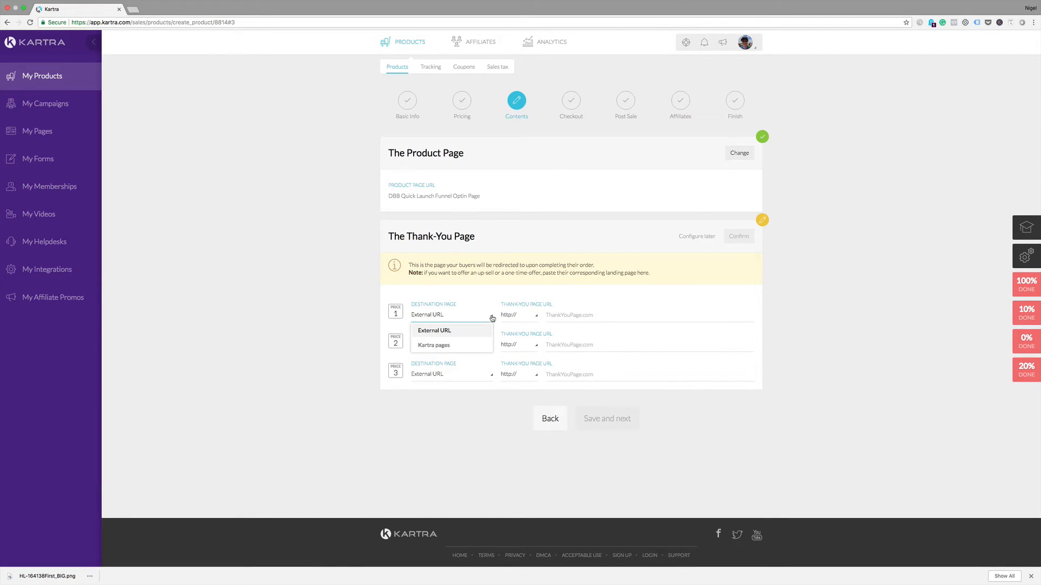
click(432, 348)
click(553, 319)
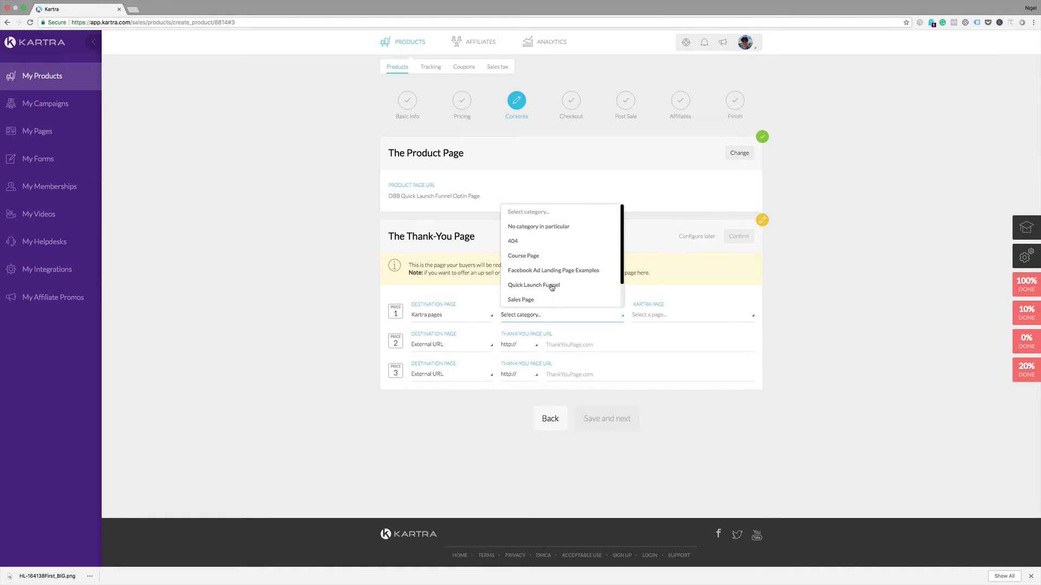
click(551, 287)
click(657, 316)
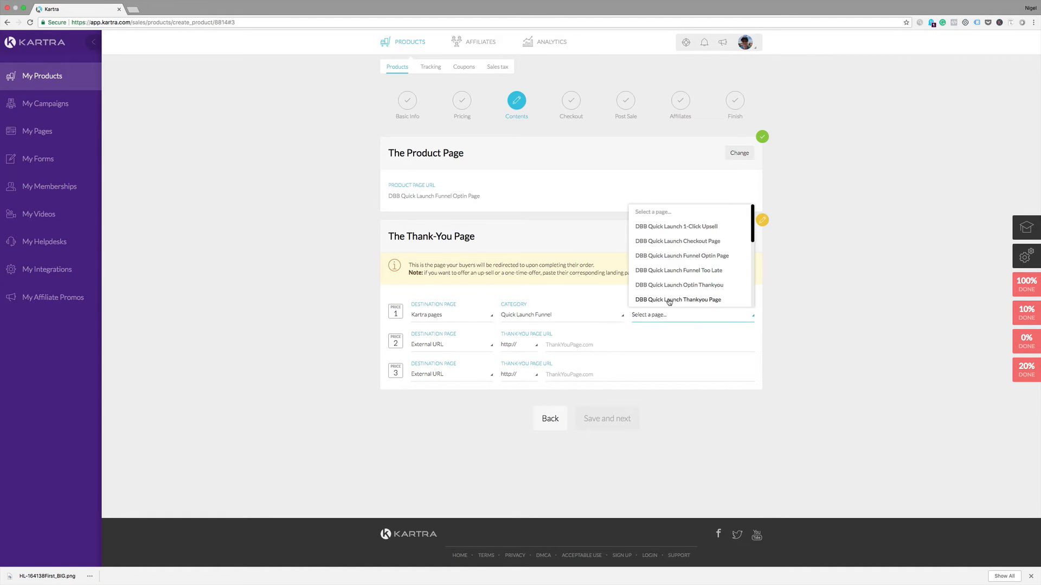
click(670, 301)
Step: Set price 2's thank-you page to the Kartra page "Online Marketing Course - TYP" from the Thank You Page category
click(473, 346)
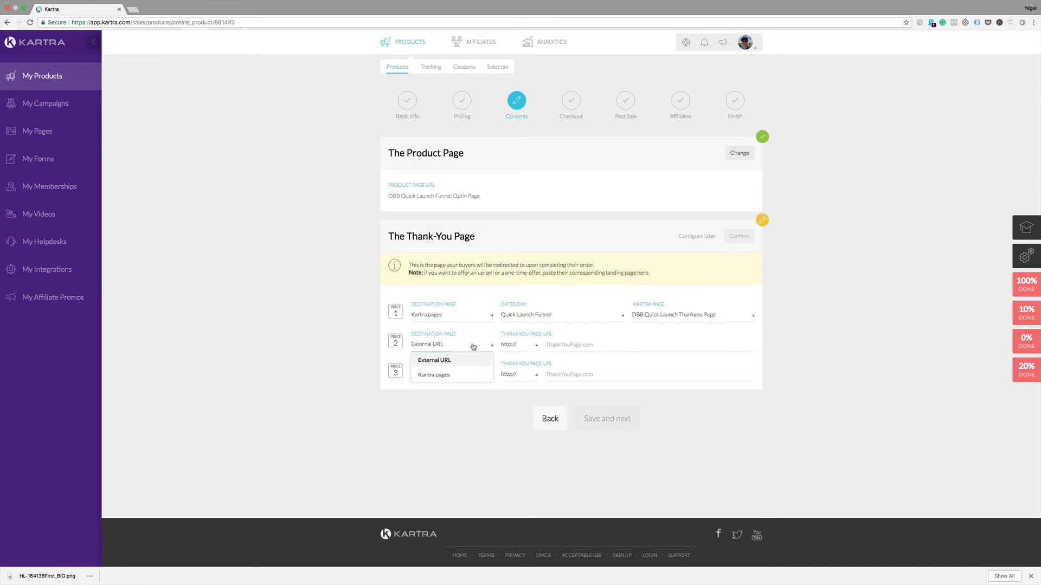
click(434, 374)
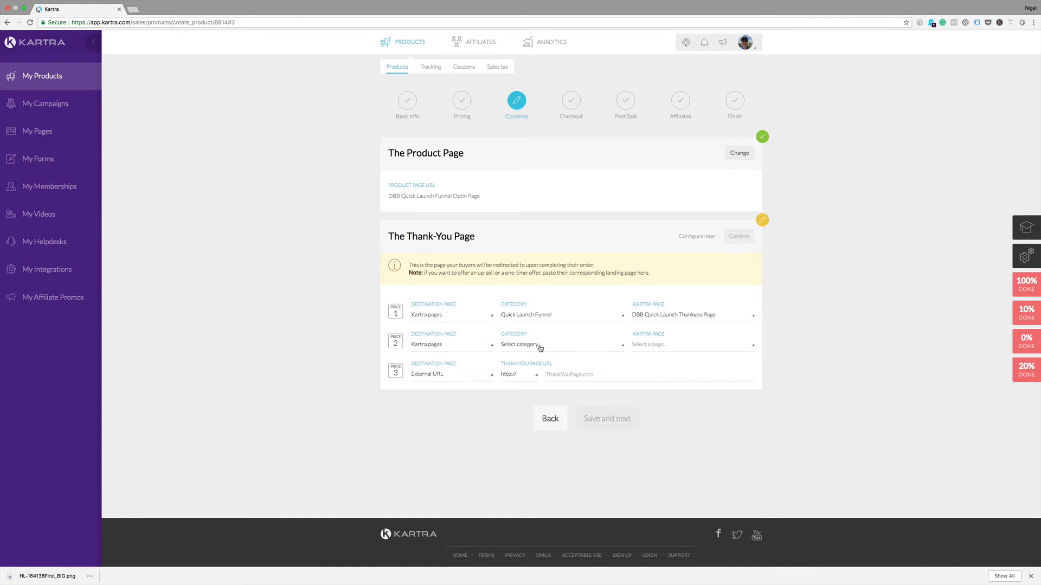
click(541, 347)
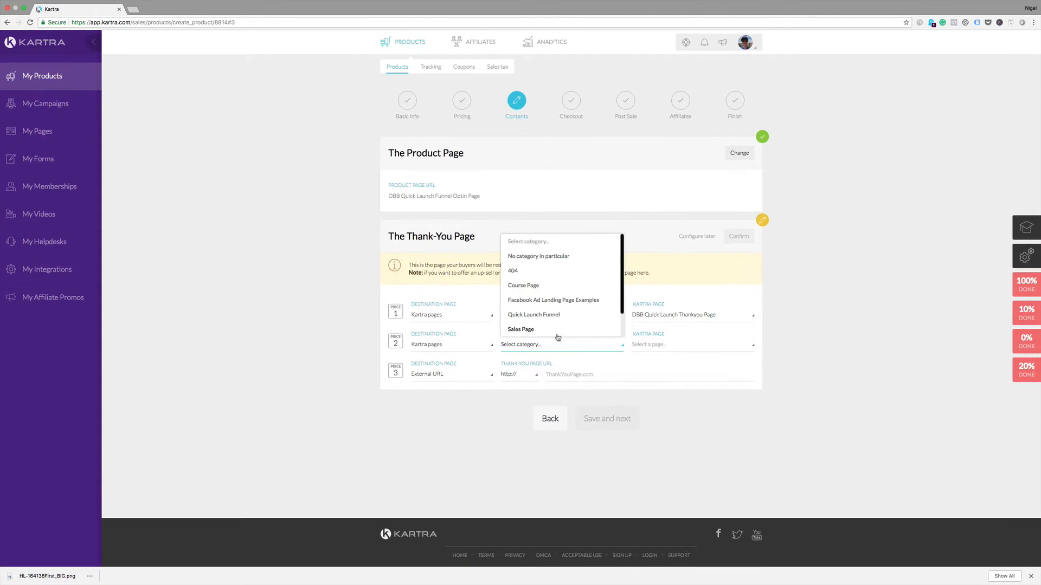
scroll(562, 333, down, 2)
click(562, 330)
click(654, 345)
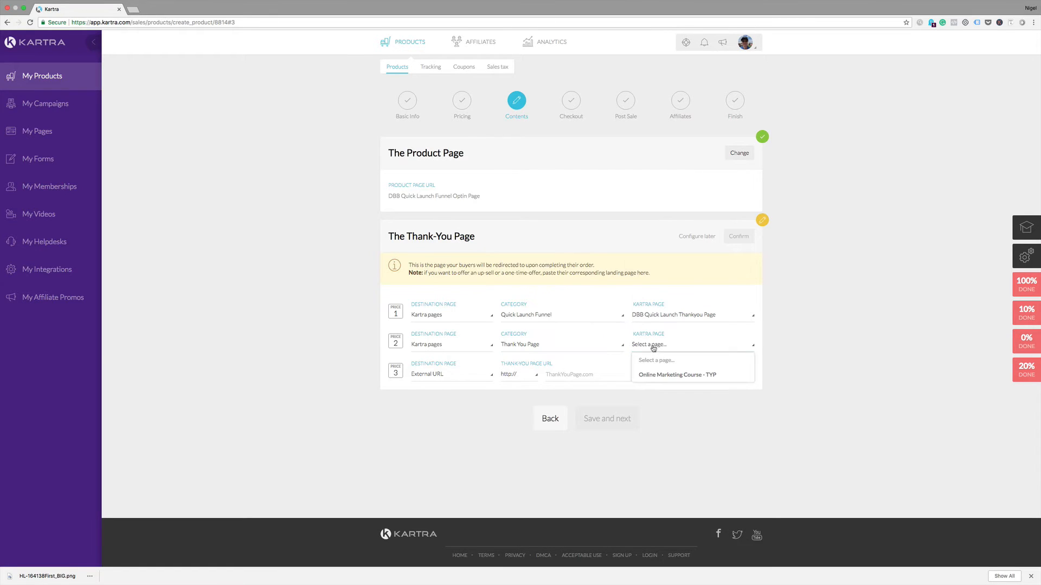
click(661, 375)
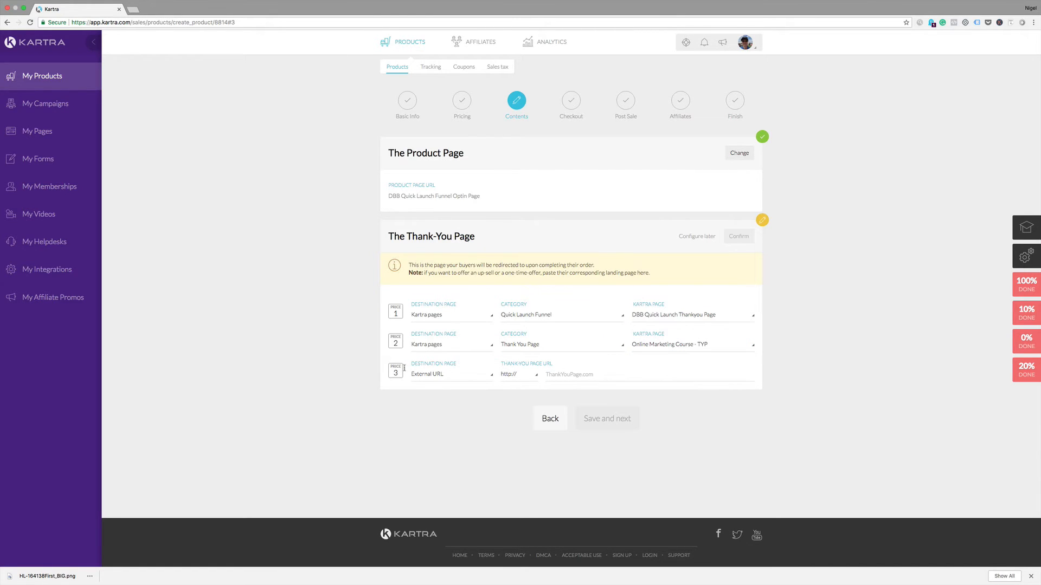
Step: Set price 3's thank-you page to Quick Launch Funnel's "DBB Quick Launch Thankyou Page", confirm the thank-you pages, and save to continue to checkout
click(437, 374)
click(436, 407)
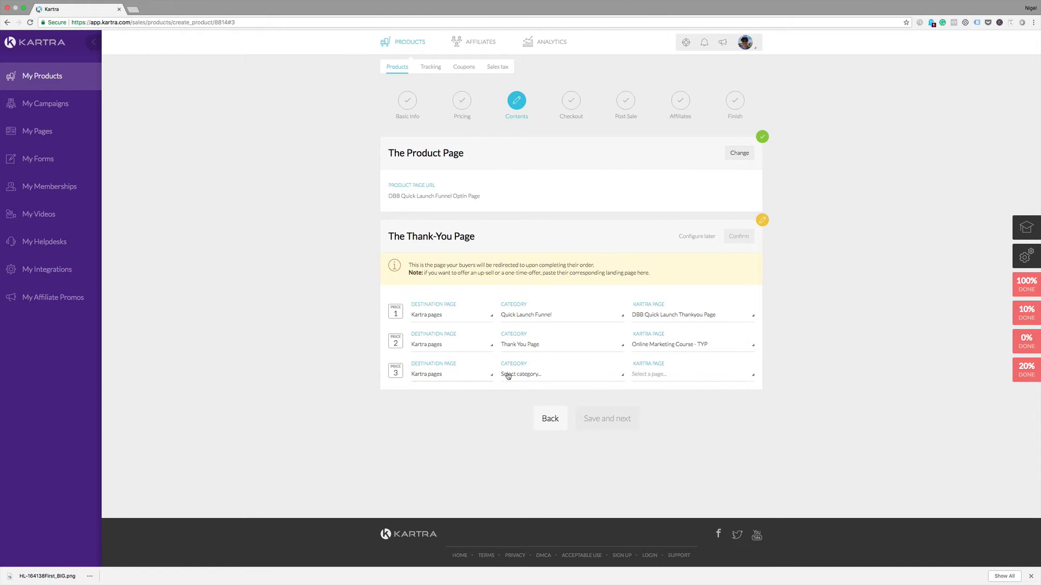
click(508, 376)
click(524, 346)
click(656, 376)
click(657, 361)
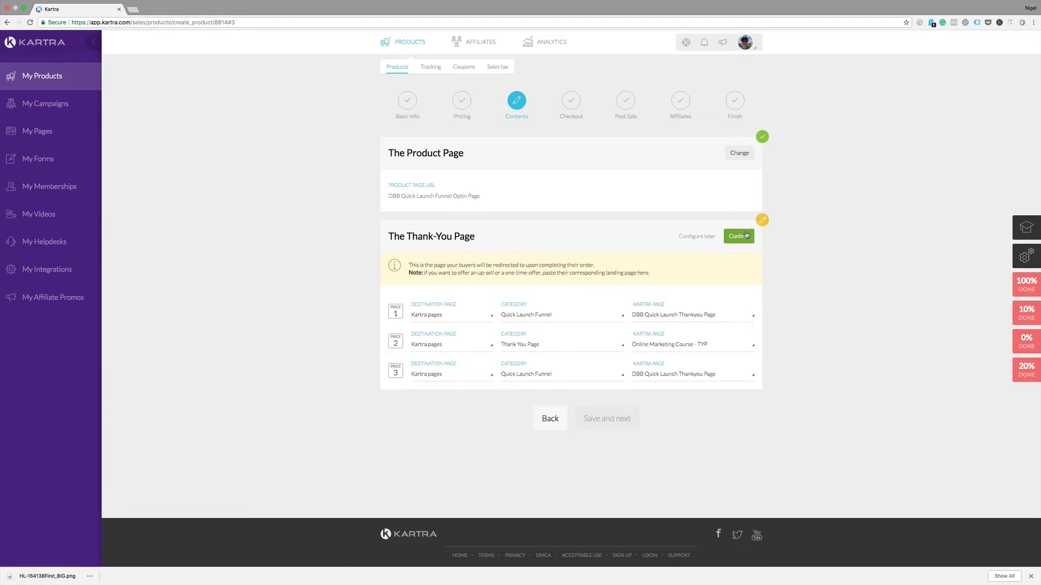
click(746, 235)
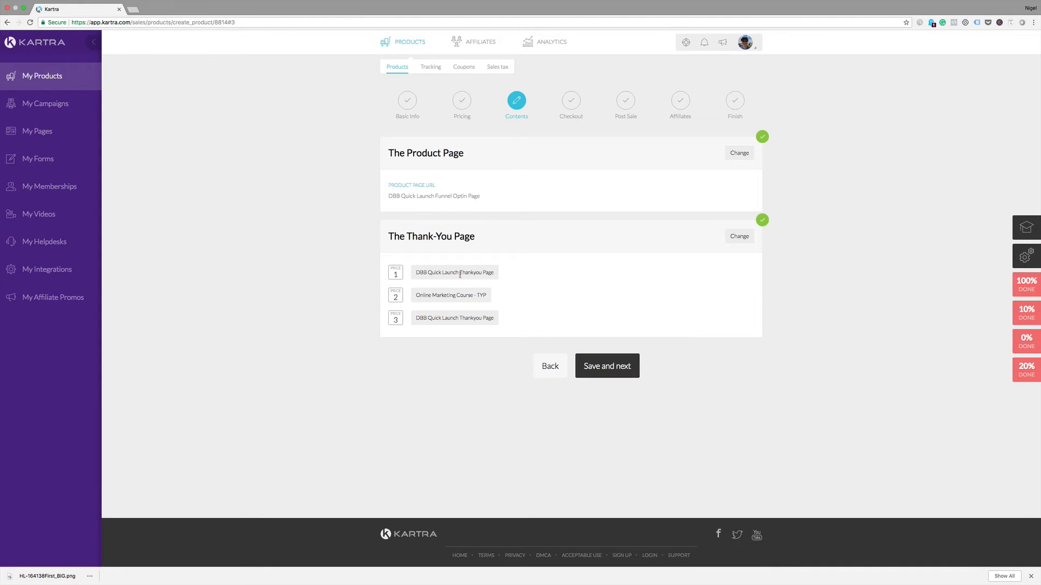
click(611, 368)
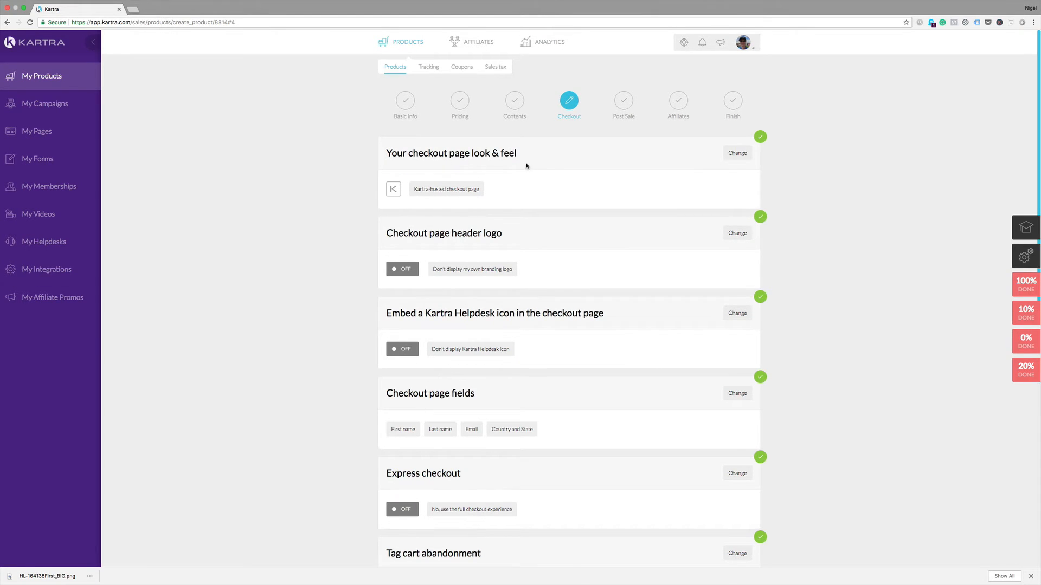
Step: Compare the overlay pop-up, embedded form and own custom design checkout options, then return to the Kartra-hosted checkout page
click(738, 153)
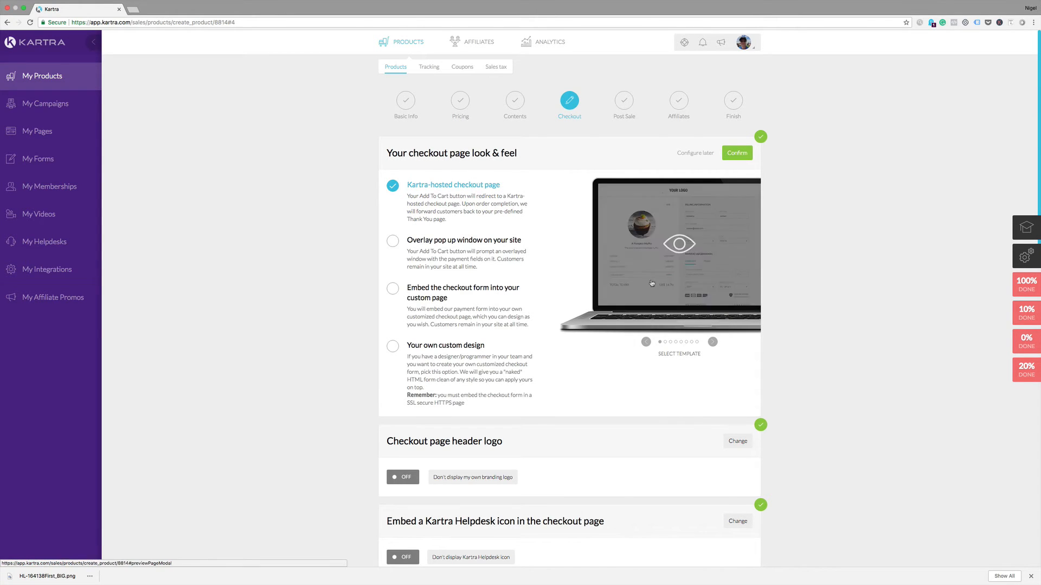
click(393, 243)
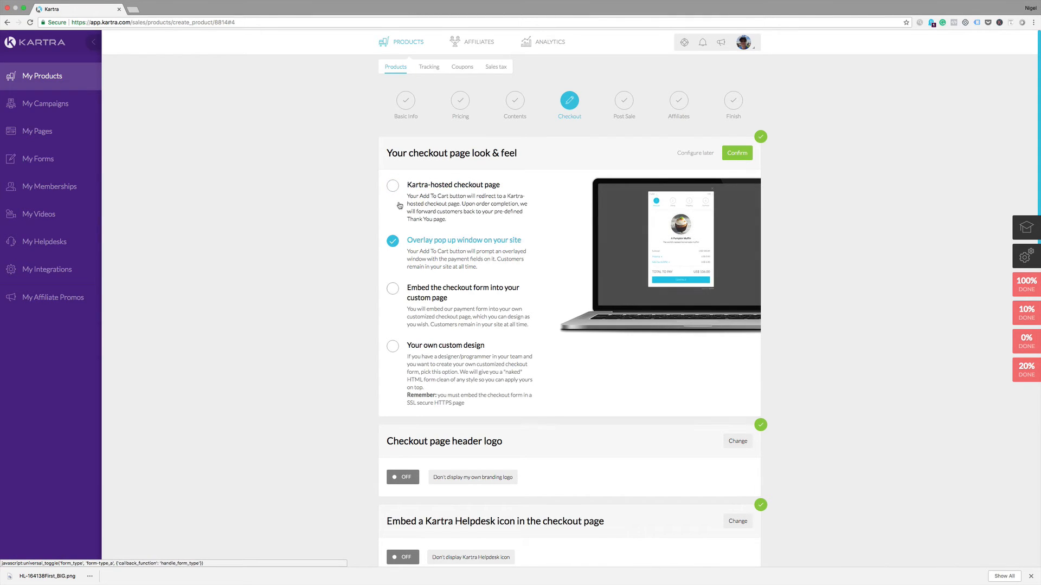
click(392, 289)
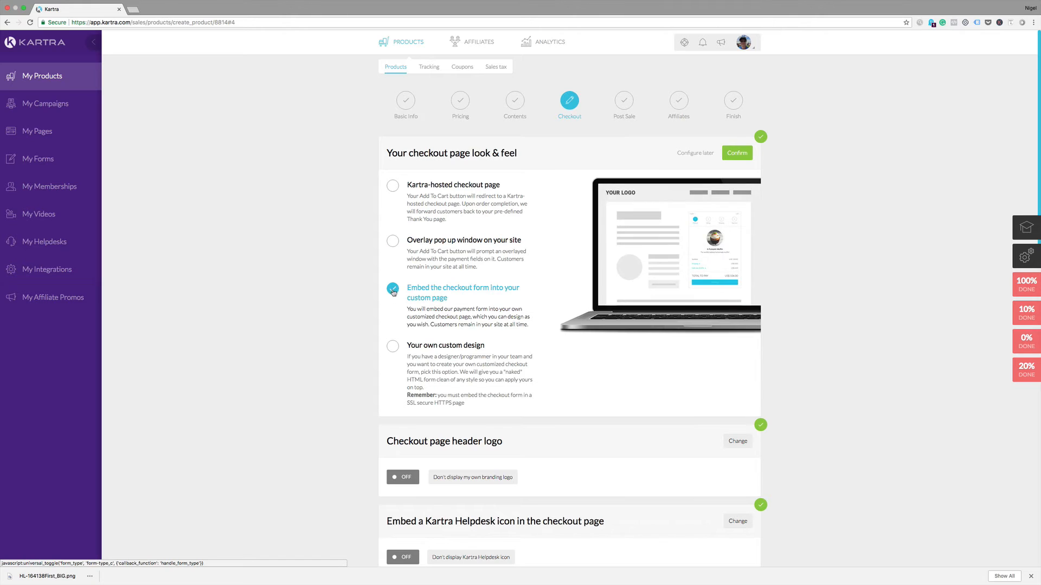
click(396, 348)
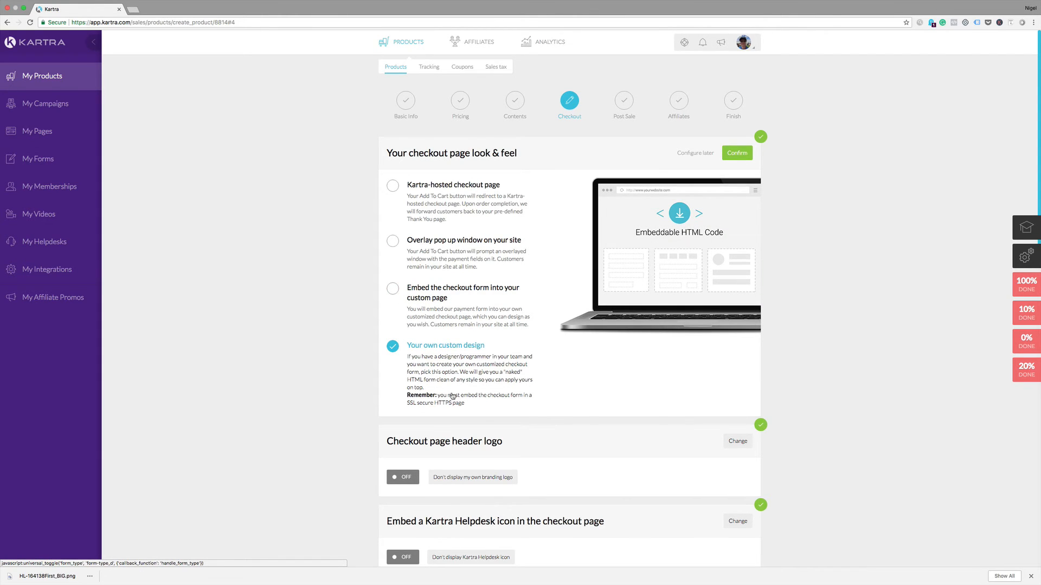
click(393, 186)
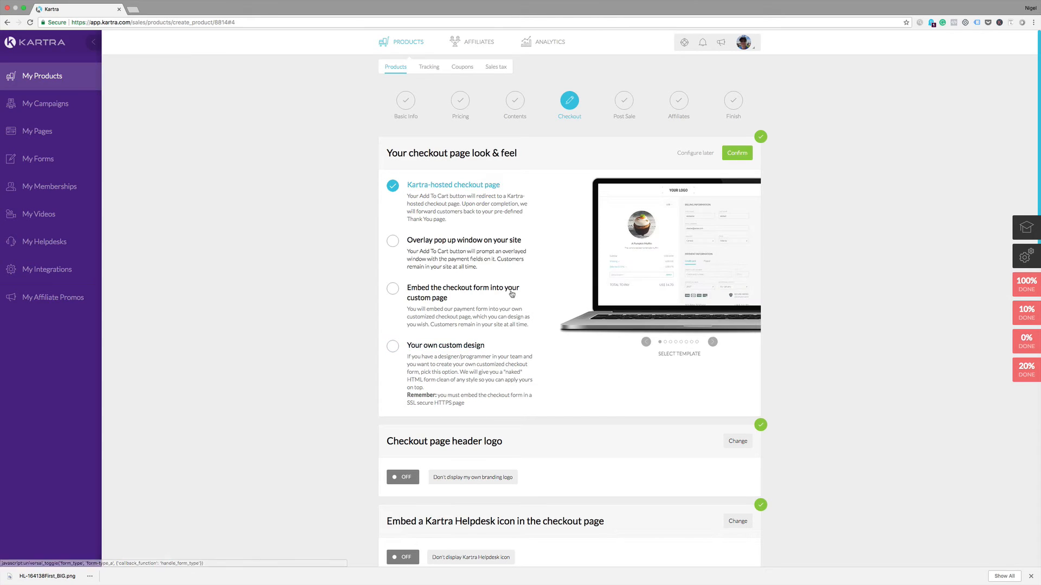
Step: Choose the fifth template for the Kartra-hosted checkout page and confirm the look and feel
click(713, 342)
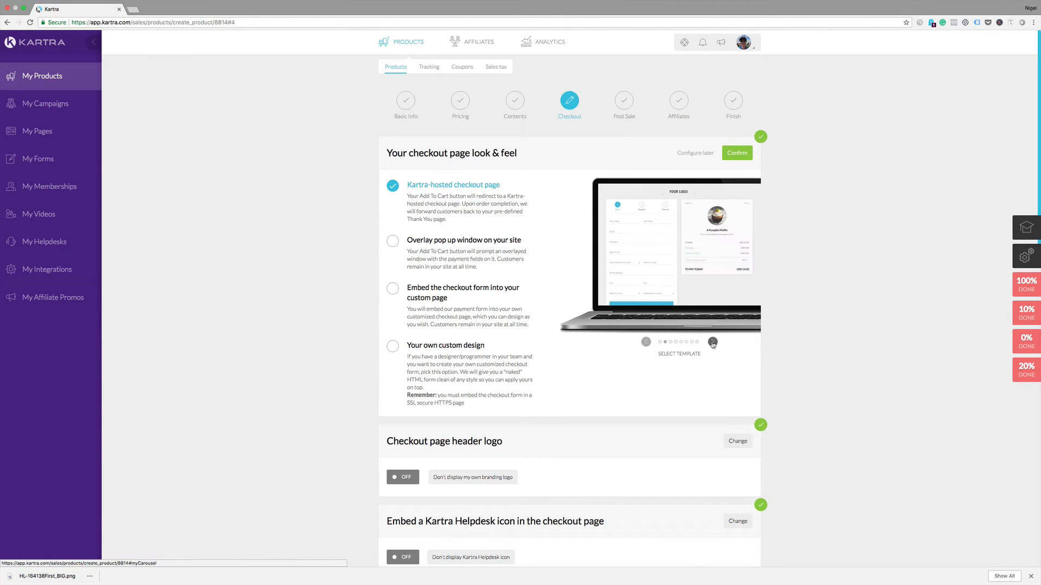
click(713, 342)
click(713, 343)
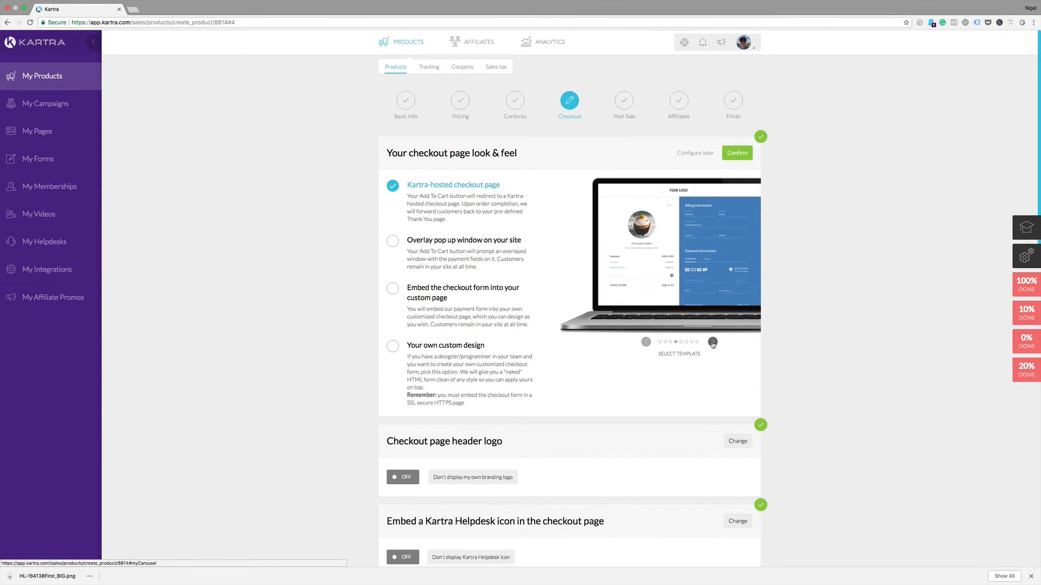
click(713, 342)
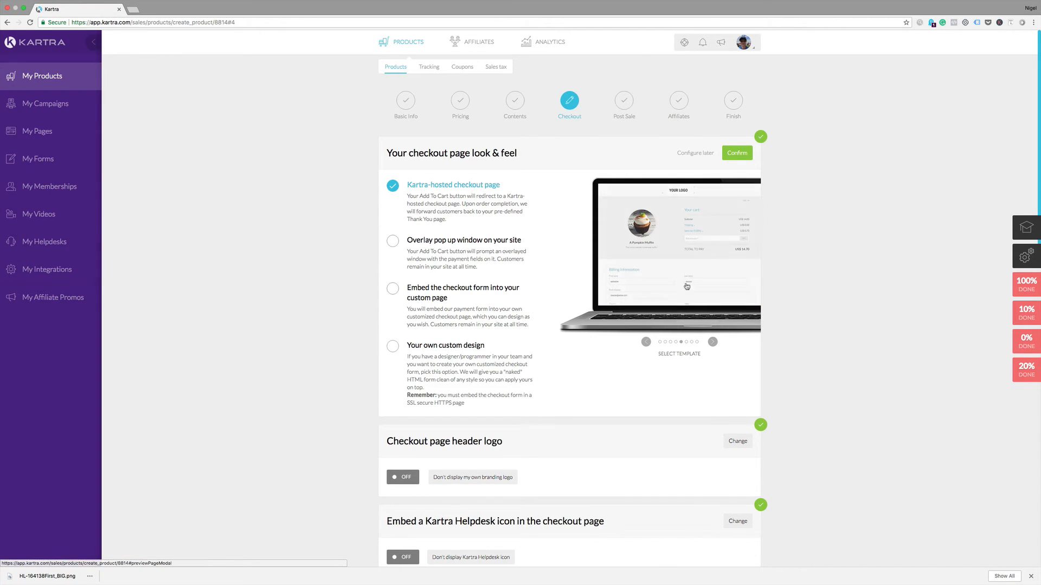
mouse_move(685, 255)
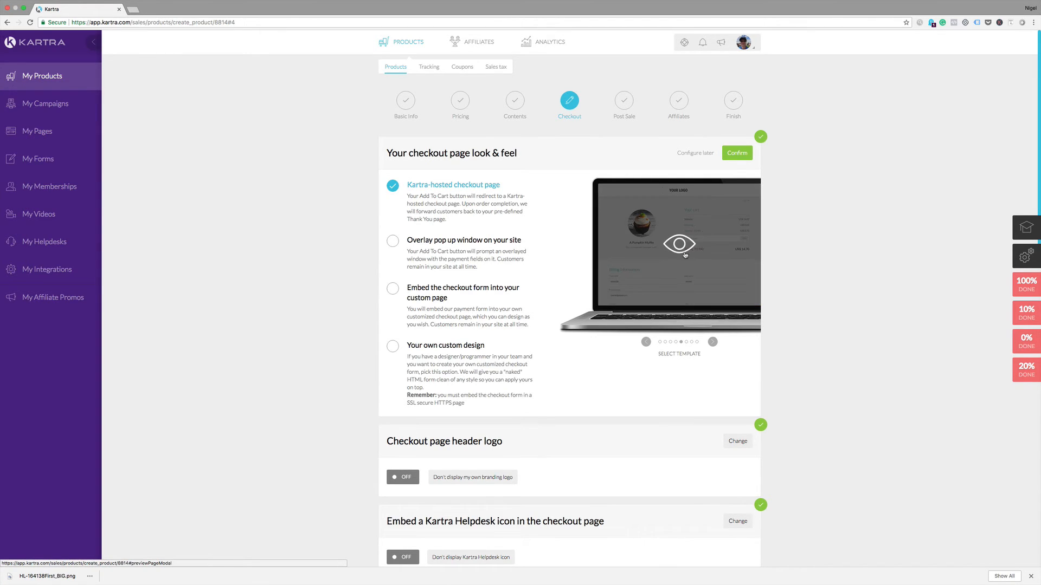
click(733, 155)
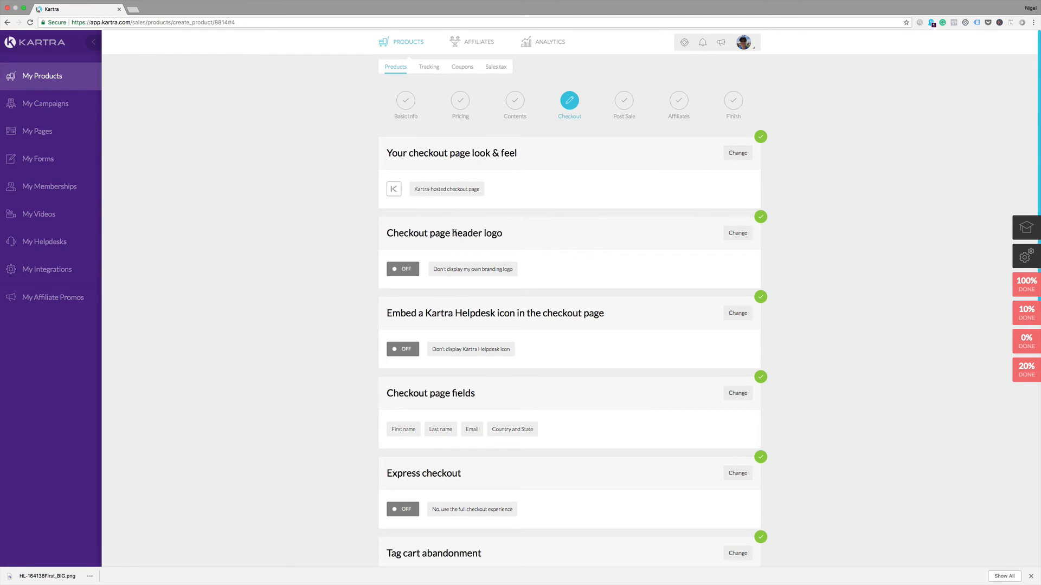
Step: Turn on the own branding logo, using the Silent Earning image, for the checkout page header and confirm it
click(736, 233)
click(572, 266)
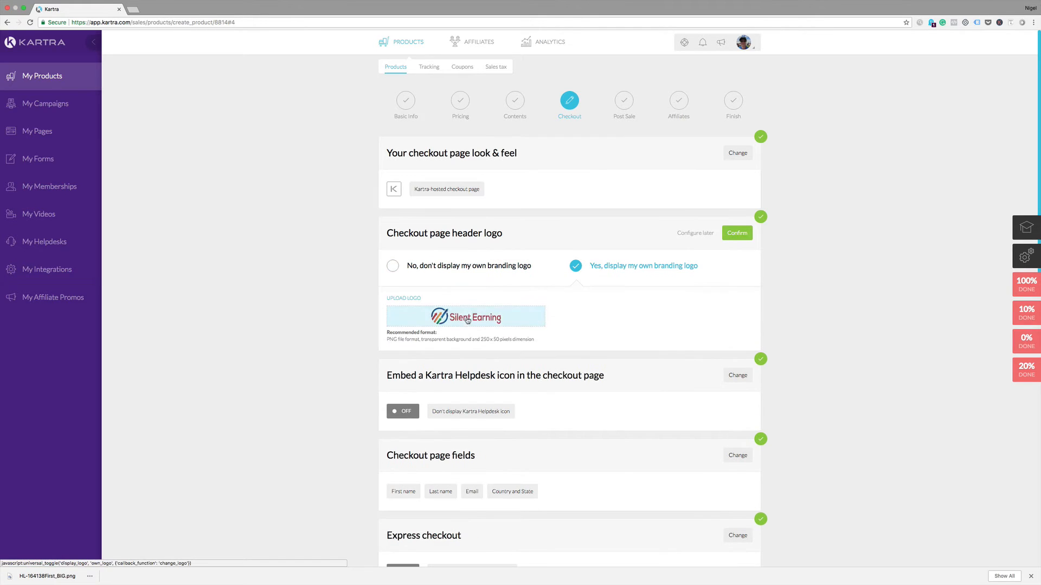
click(731, 235)
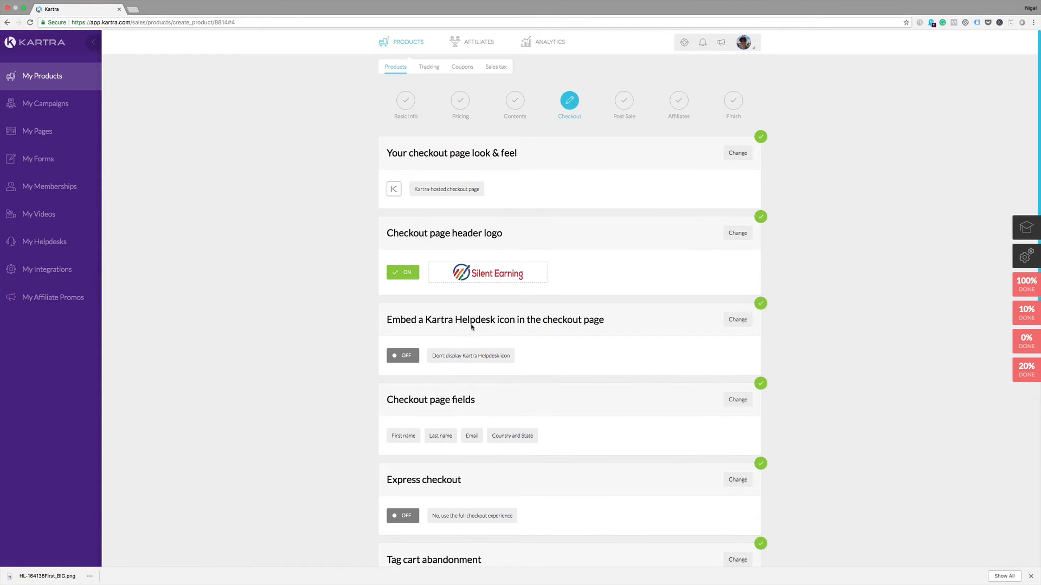
Step: Try the embedded Kartra Helpdesk icon on the checkout page, then select "No, no need" and confirm
click(733, 321)
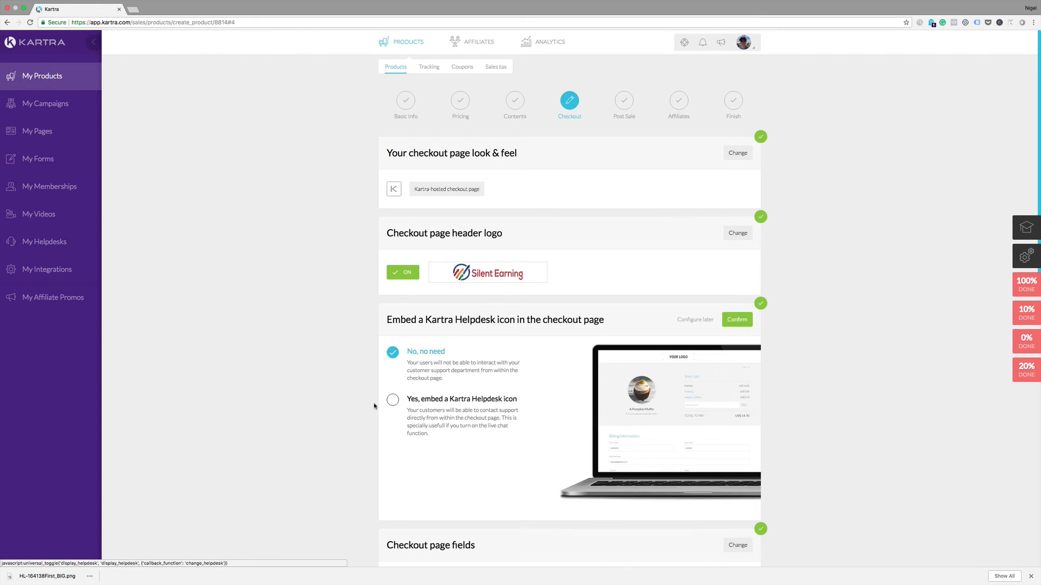
click(393, 400)
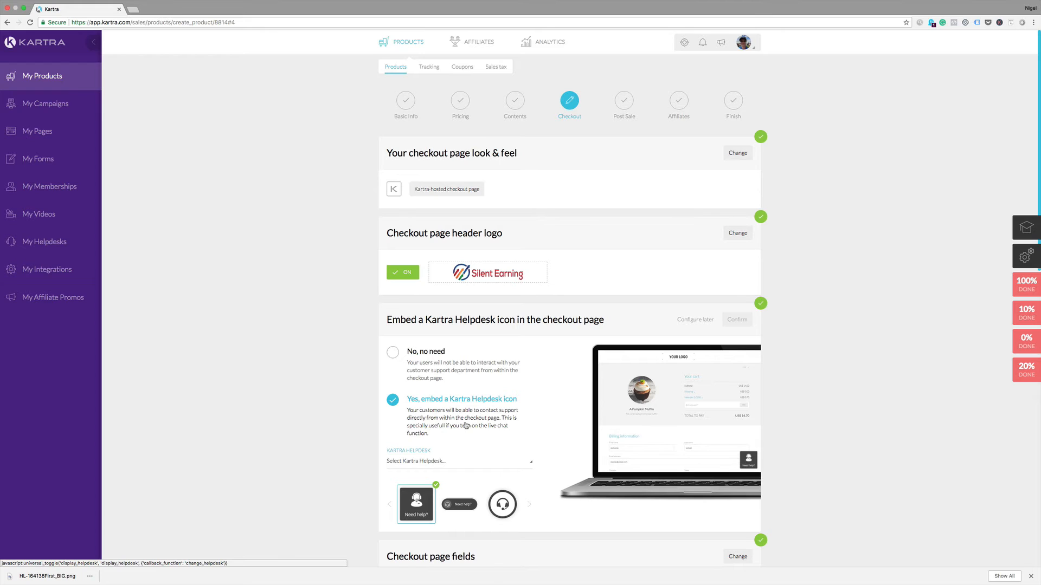
click(392, 353)
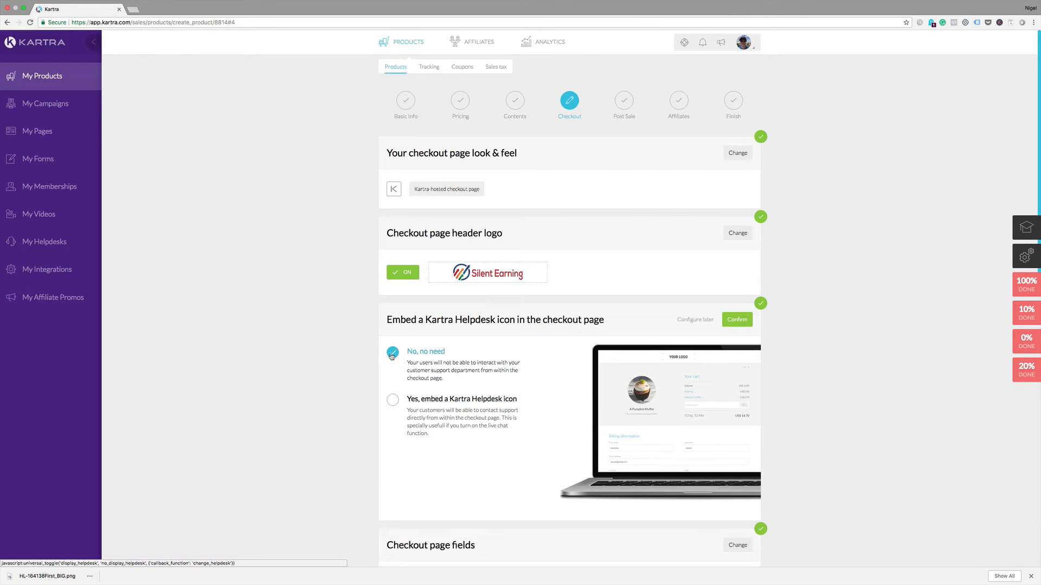
click(739, 320)
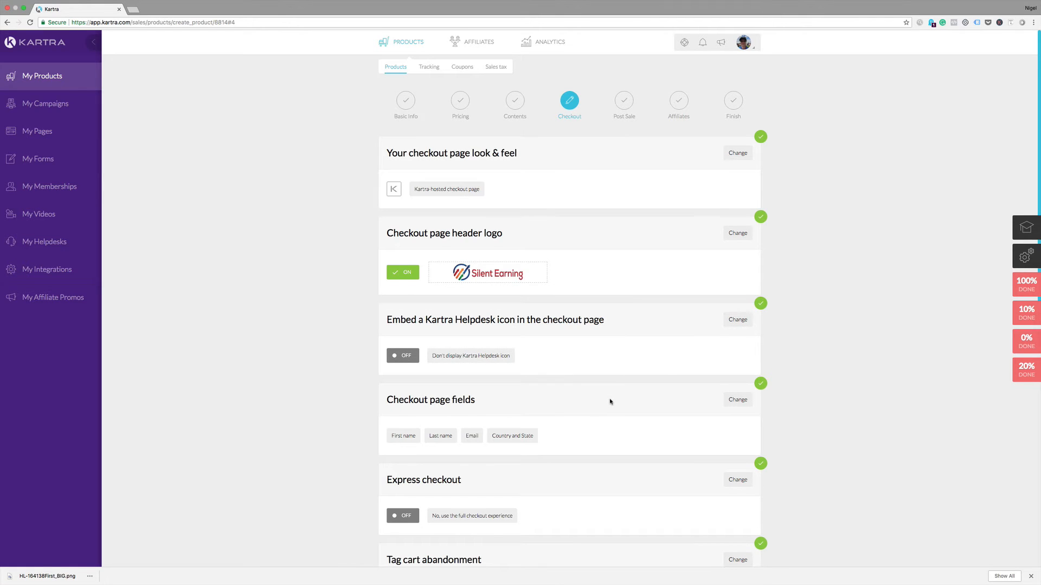
Step: Review the checkout page fields and confirm only First name, Last name, Email, and Country and State
scroll(597, 402, down, 2)
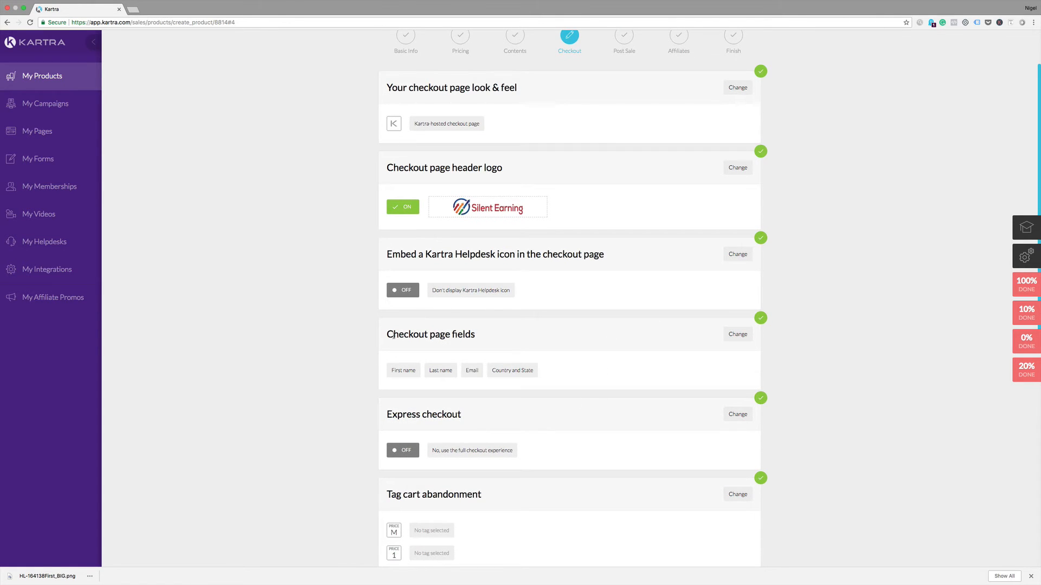
click(738, 334)
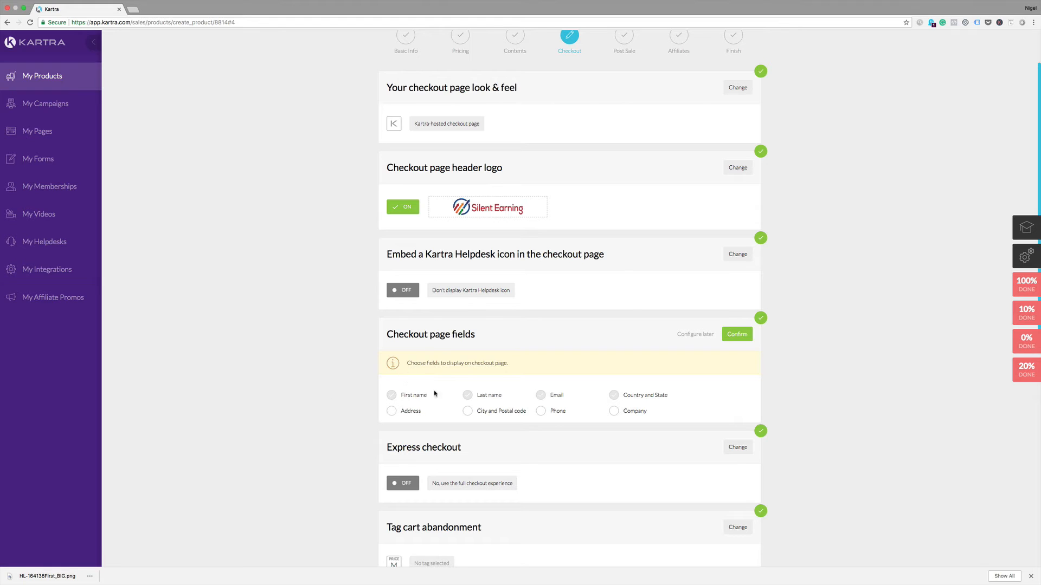
click(741, 335)
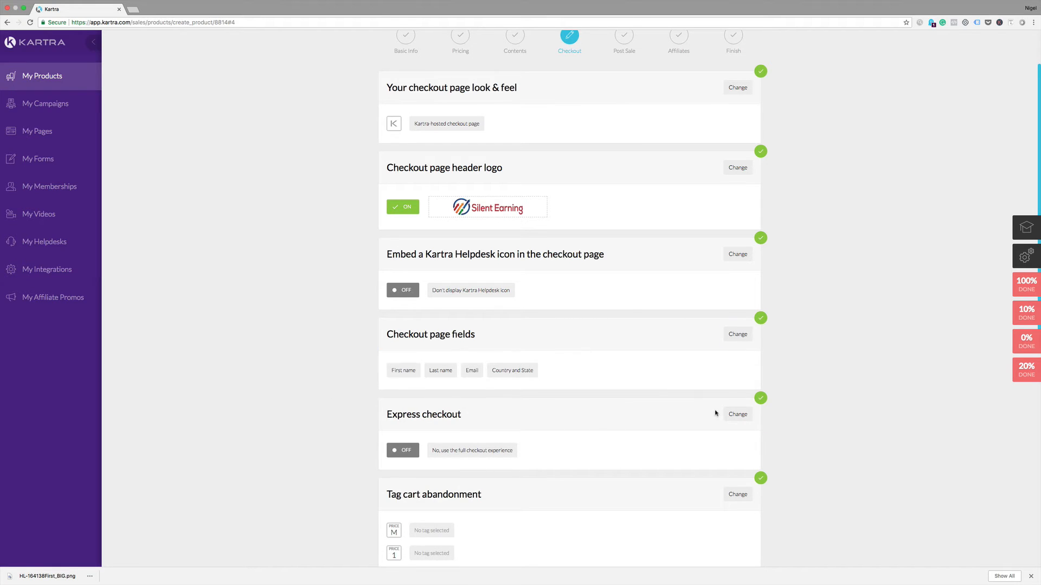
Step: Try one-click confirmation for express checkout, then select the full checkout experience and confirm it
click(738, 414)
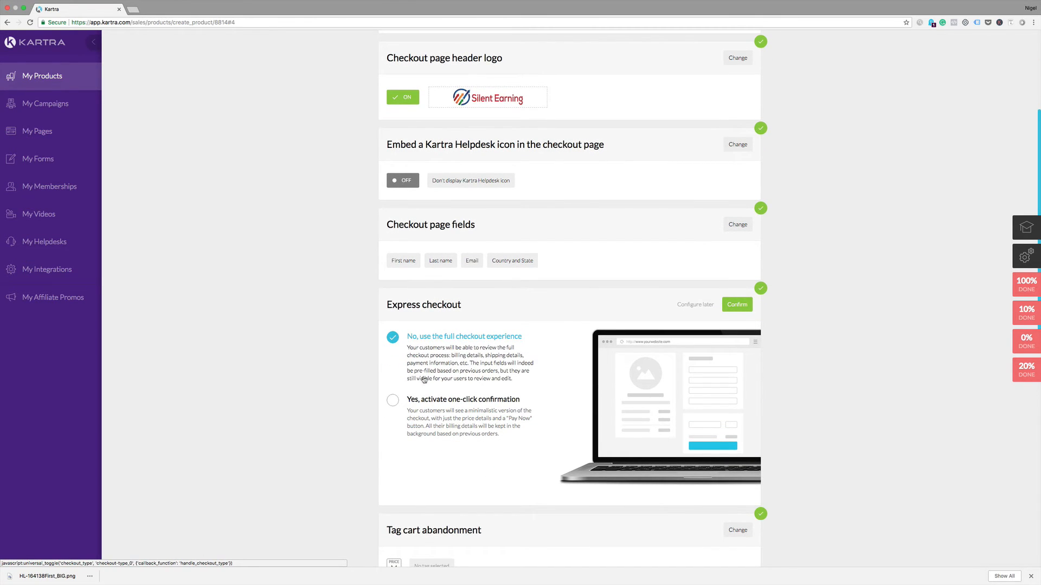
click(394, 402)
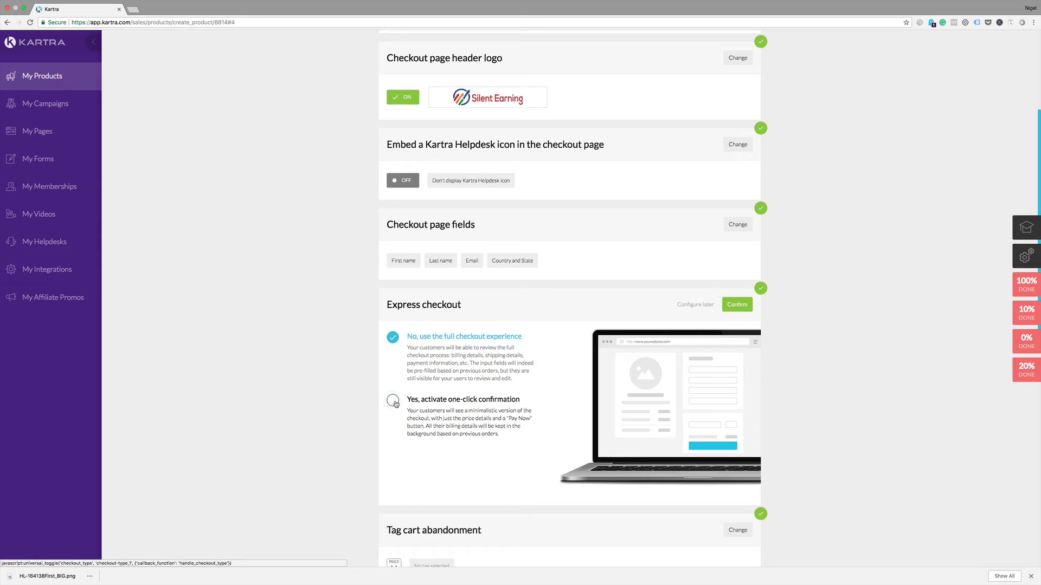
click(392, 337)
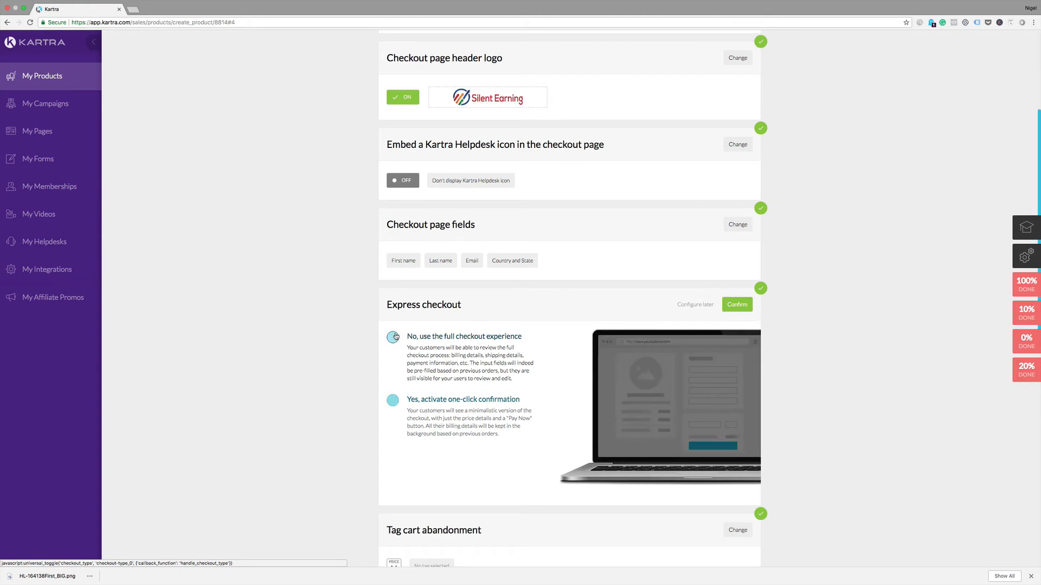
click(737, 304)
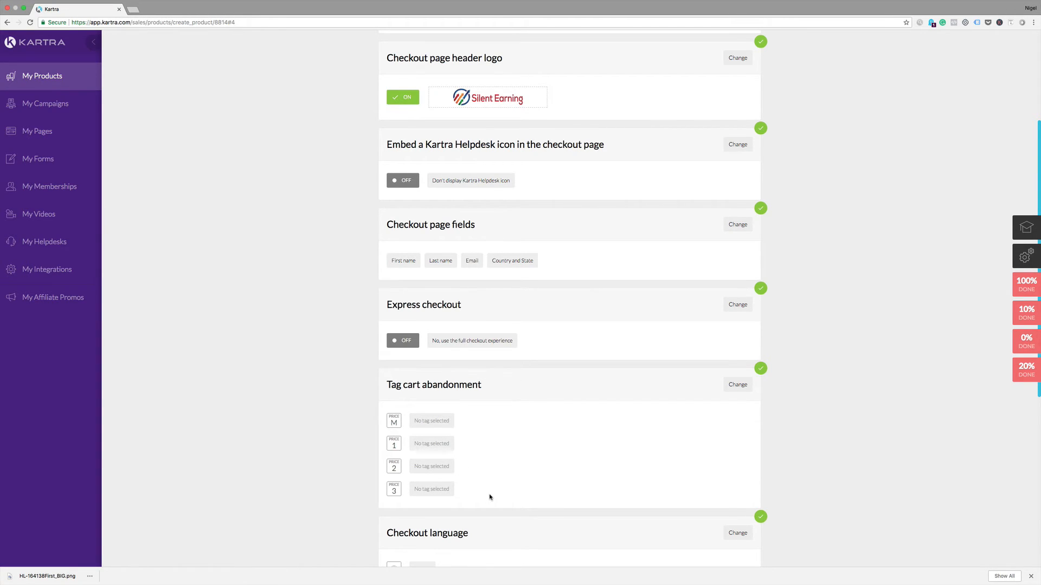
Step: Enable cart abandonment tagging, add the Quick Launch Funnel tag "Launch Start Quick Launch Funnel" to the multi-price point, and confirm
click(738, 384)
click(580, 426)
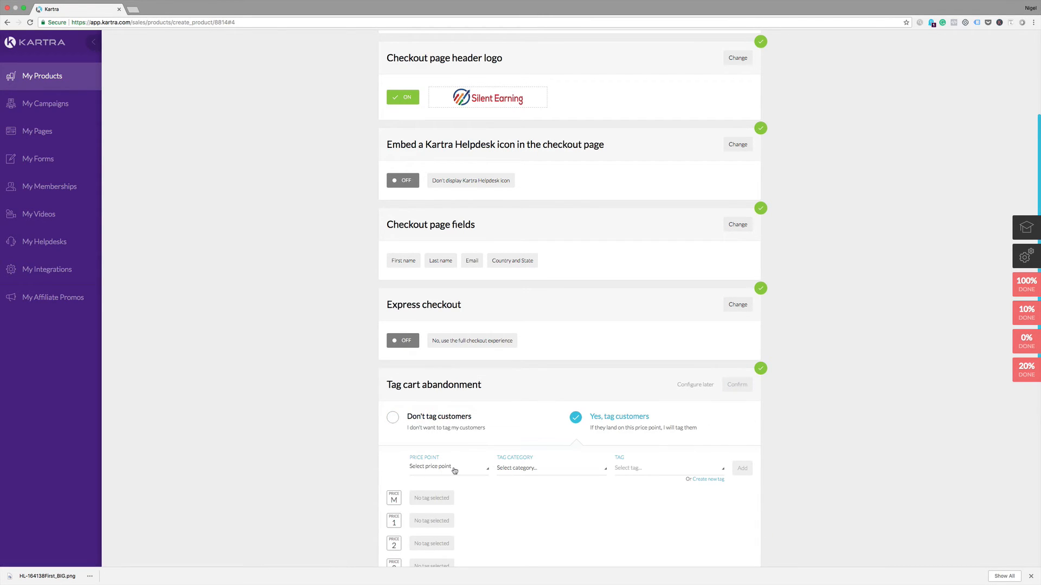
click(455, 470)
click(442, 499)
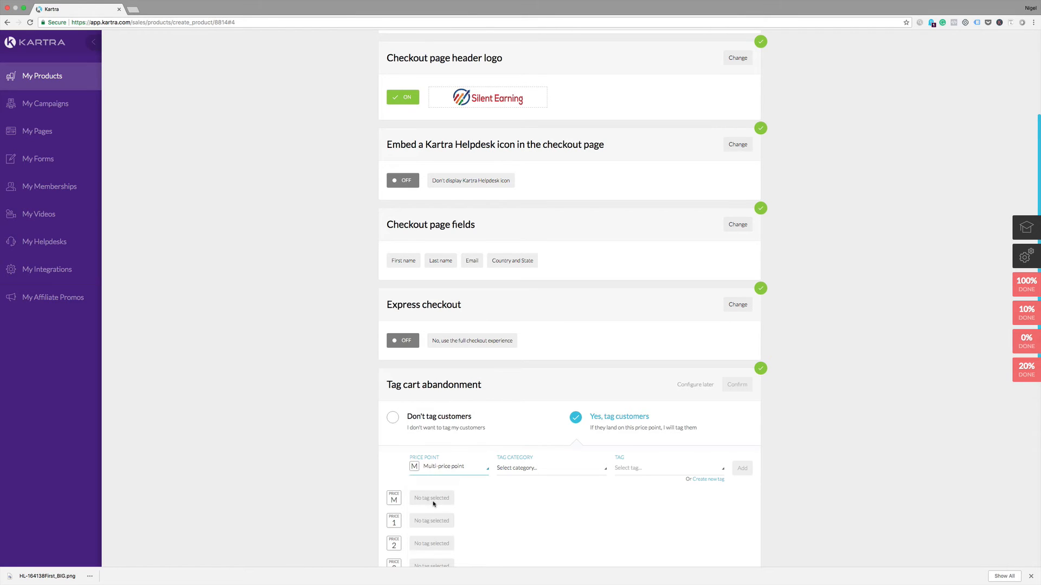
click(525, 469)
click(540, 440)
click(641, 469)
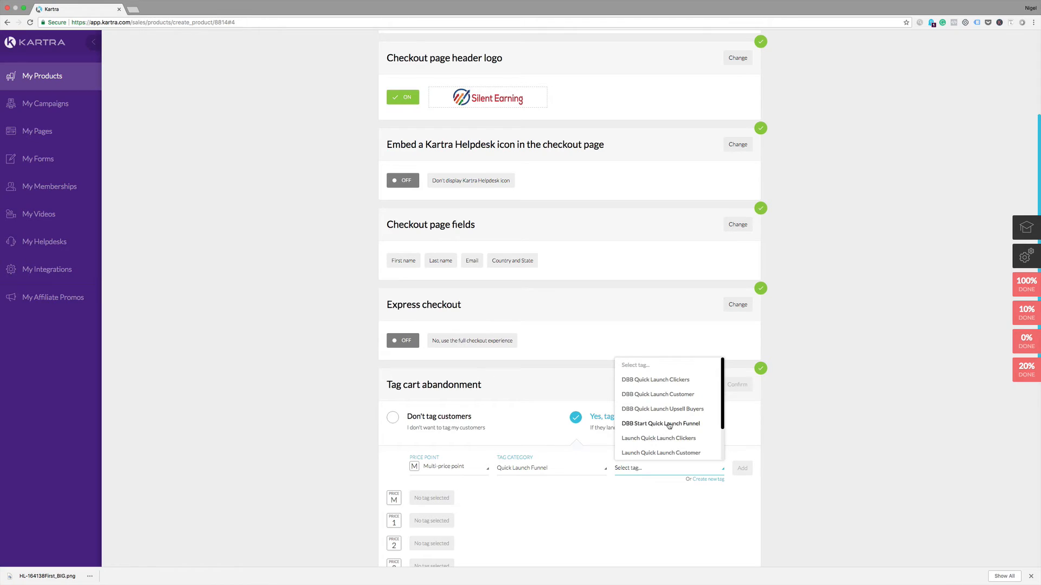
scroll(670, 425, down, 2)
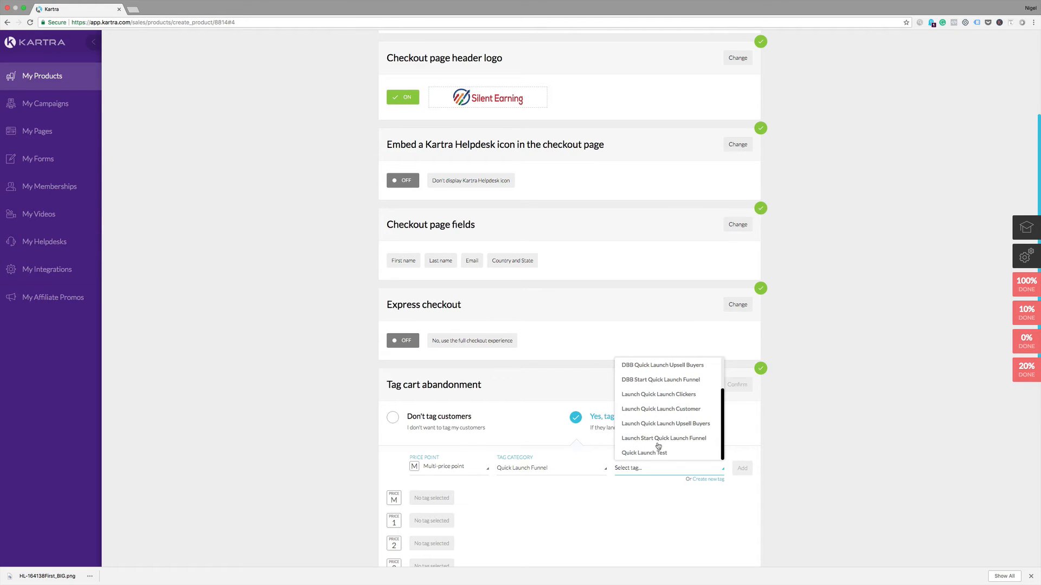
click(659, 439)
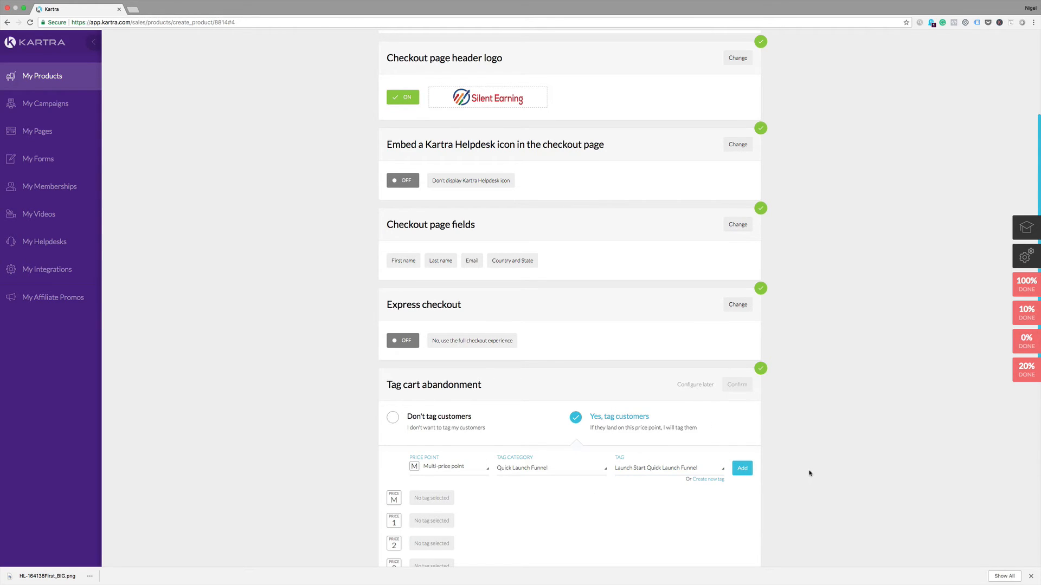
click(752, 469)
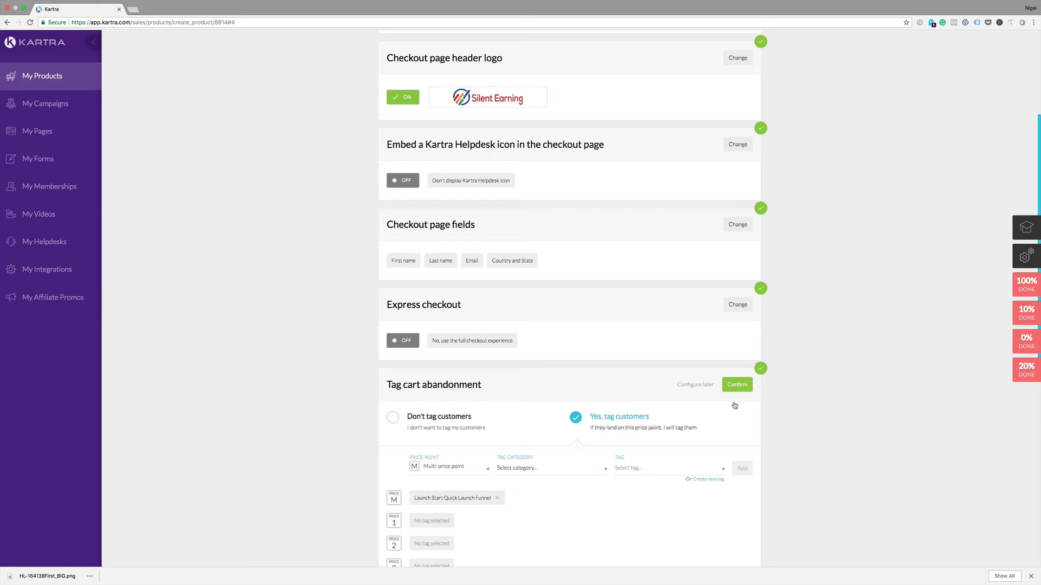
click(736, 385)
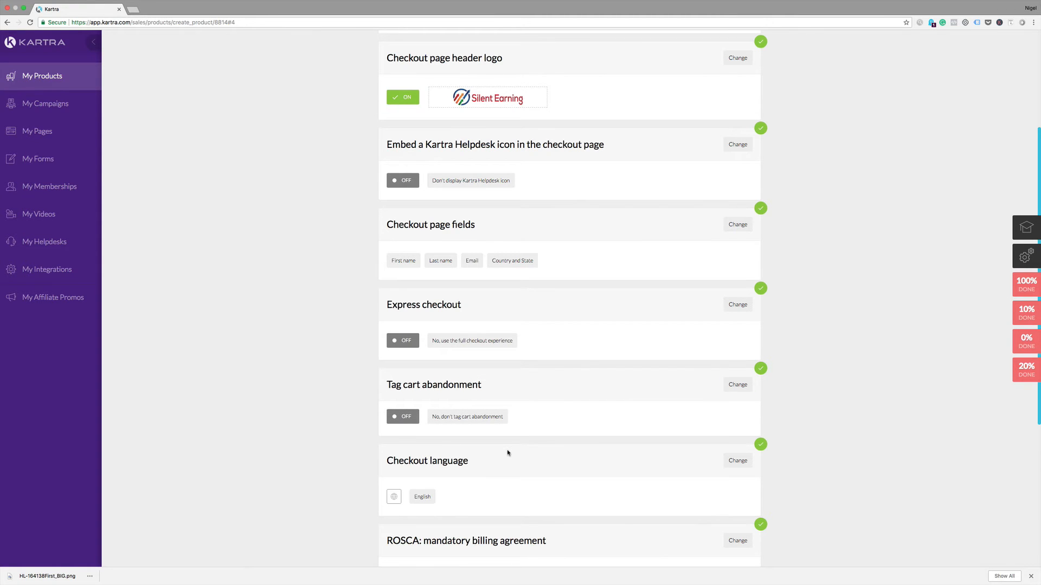
Step: Review the ROSCA mandatory billing agreement options and confirm "No, don't activate"
scroll(508, 453, down, 3)
scroll(508, 452, down, 3)
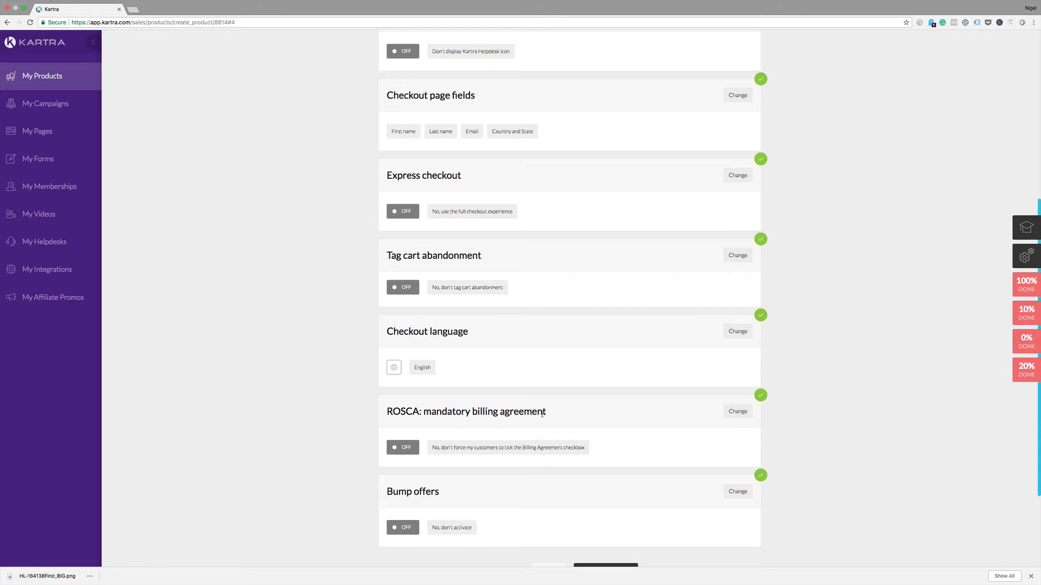
click(736, 413)
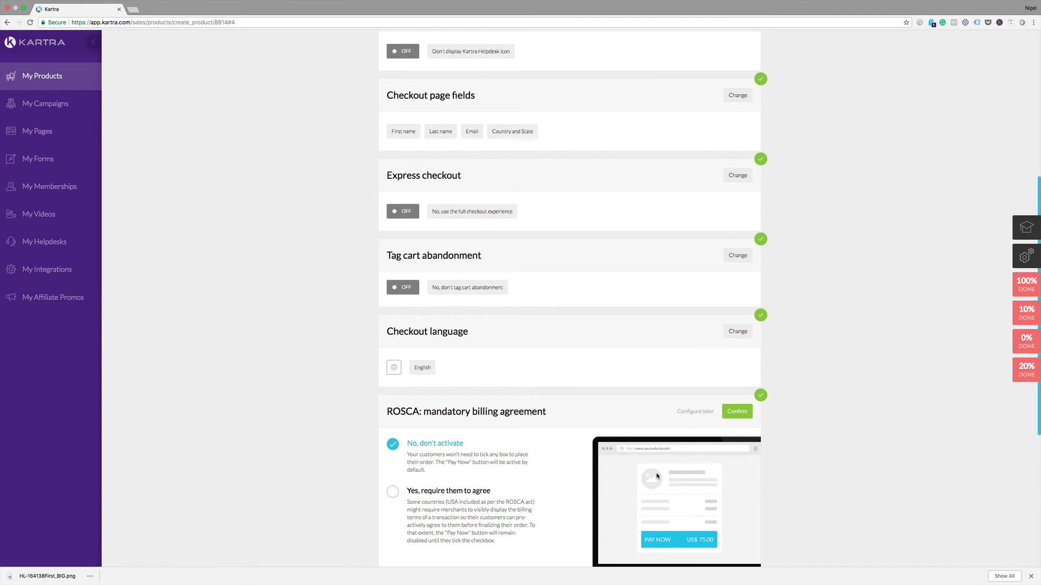
click(733, 416)
Step: Review the bump offers options and confirm them with "No, don't activate" selected
scroll(604, 448, down, 3)
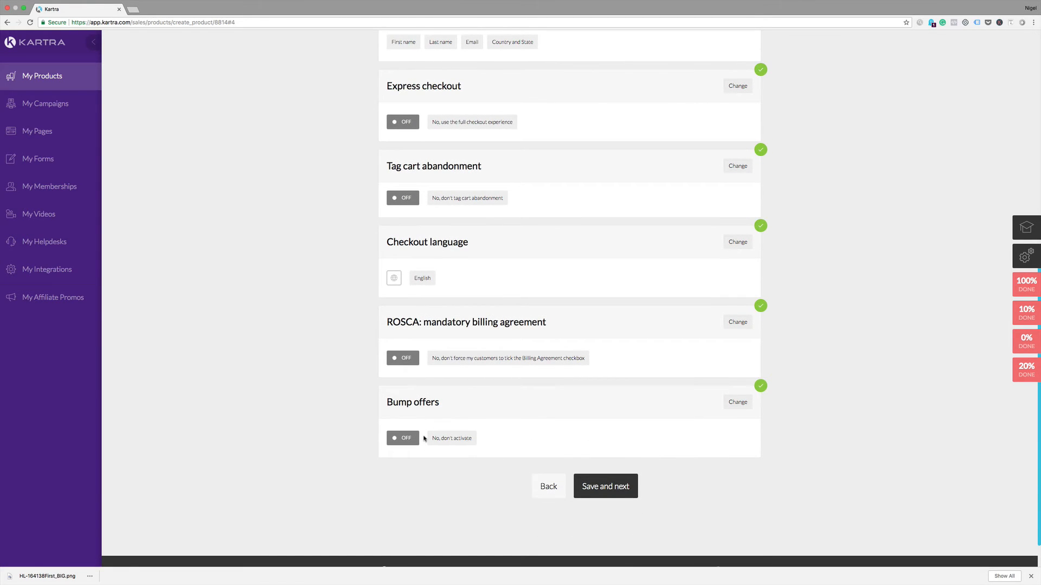
click(743, 407)
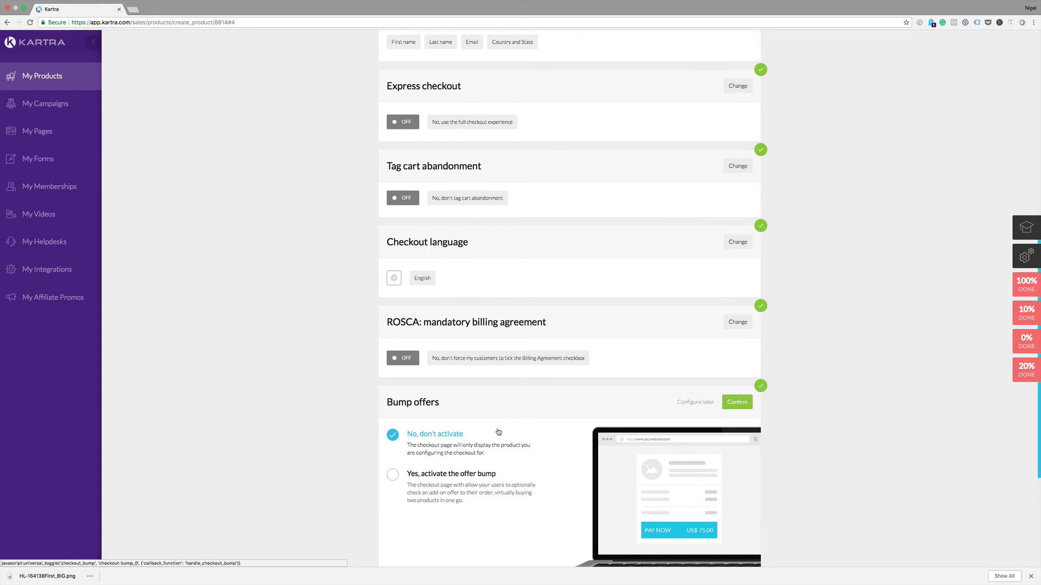
click(738, 402)
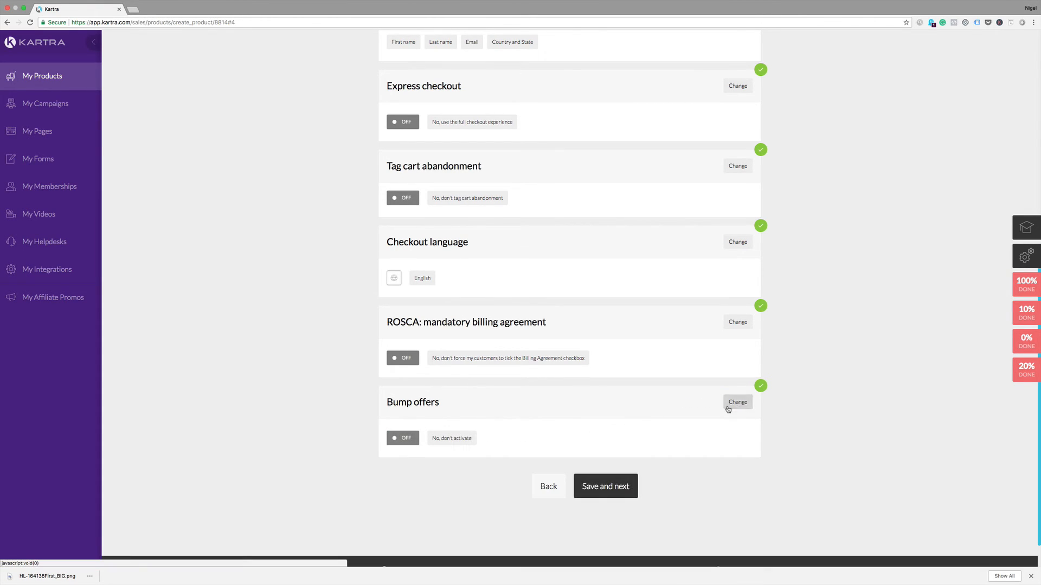
Step: Save the checkout settings, then review the customer list choices for price 1 and confirm with no list selected
click(612, 488)
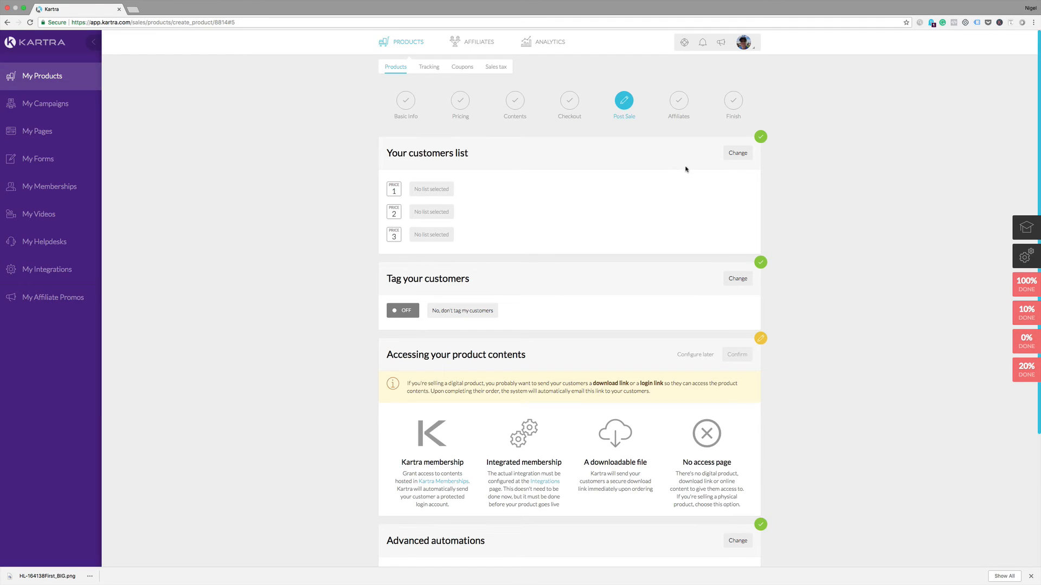
click(738, 153)
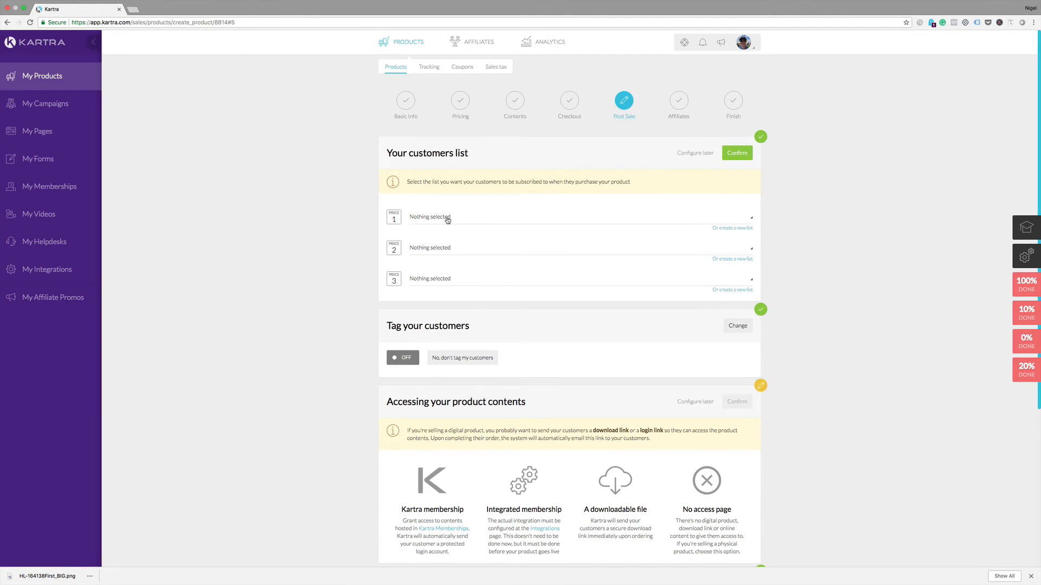
click(752, 219)
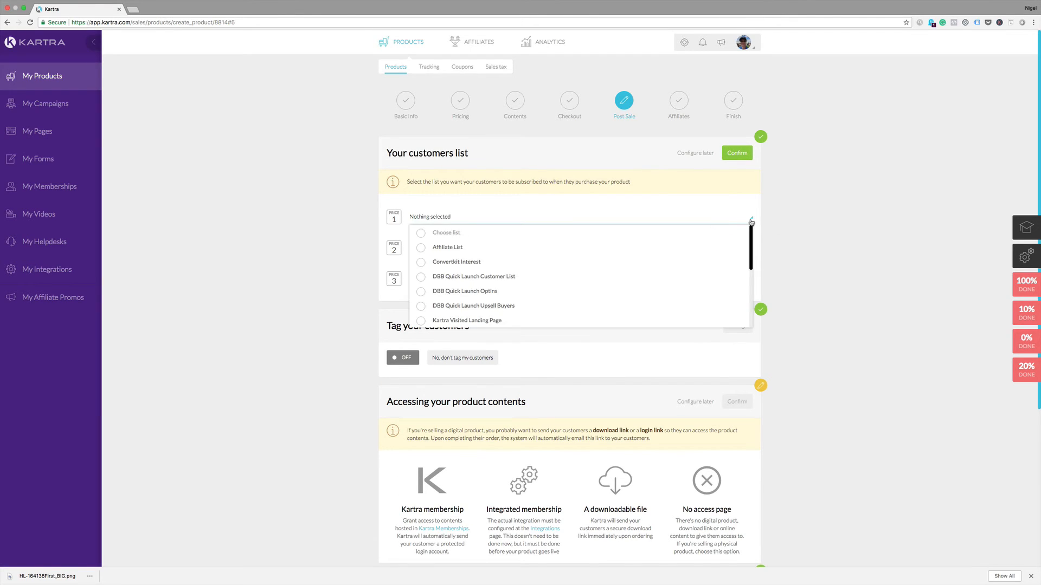
click(751, 221)
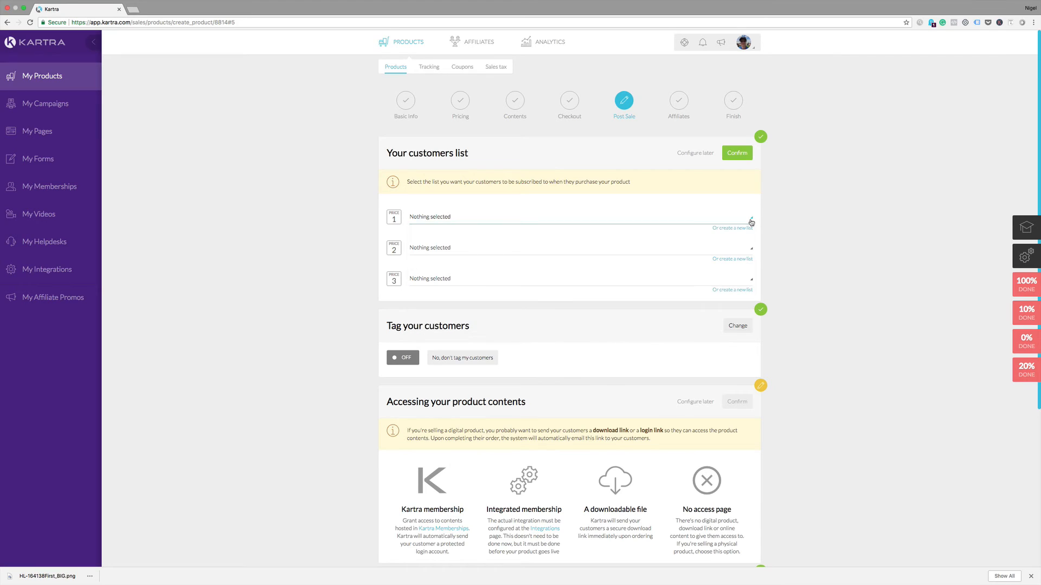
click(735, 153)
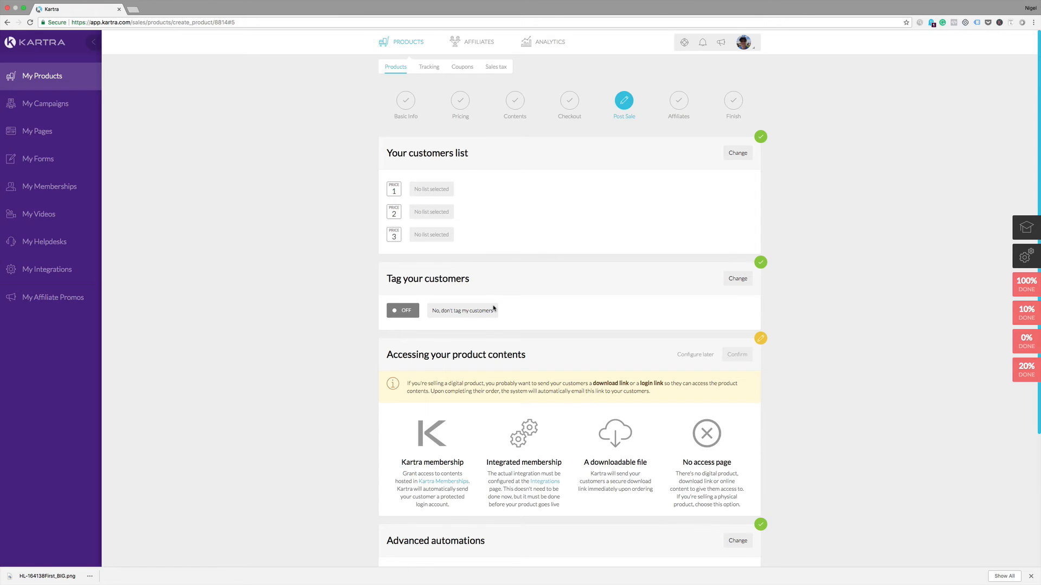
Step: Try the downloadable file option for accessing the product contents, then choose "No access page" and confirm it
scroll(538, 345, down, 3)
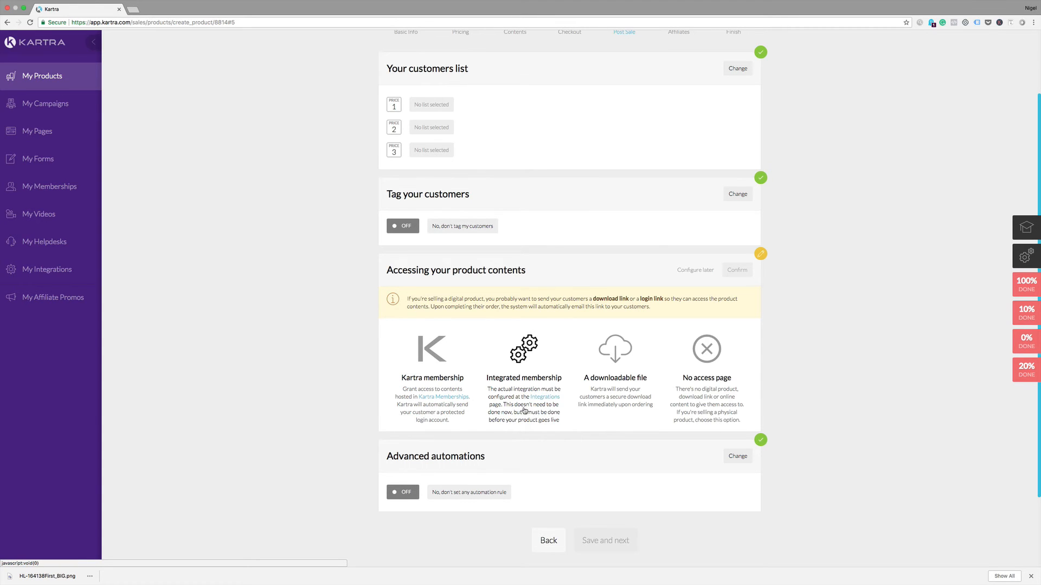
scroll(513, 419, down, 1)
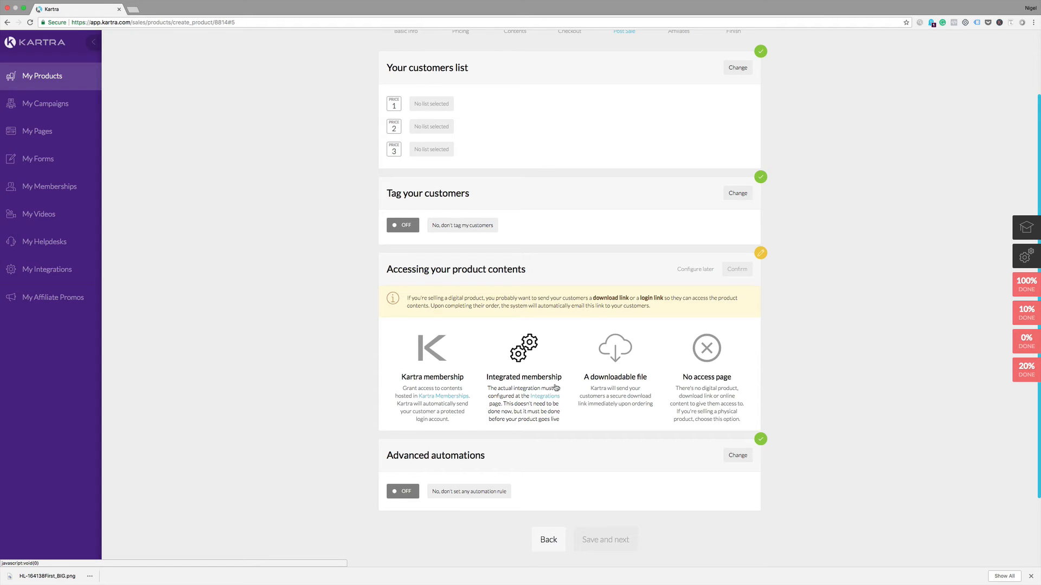
scroll(519, 398, down, 1)
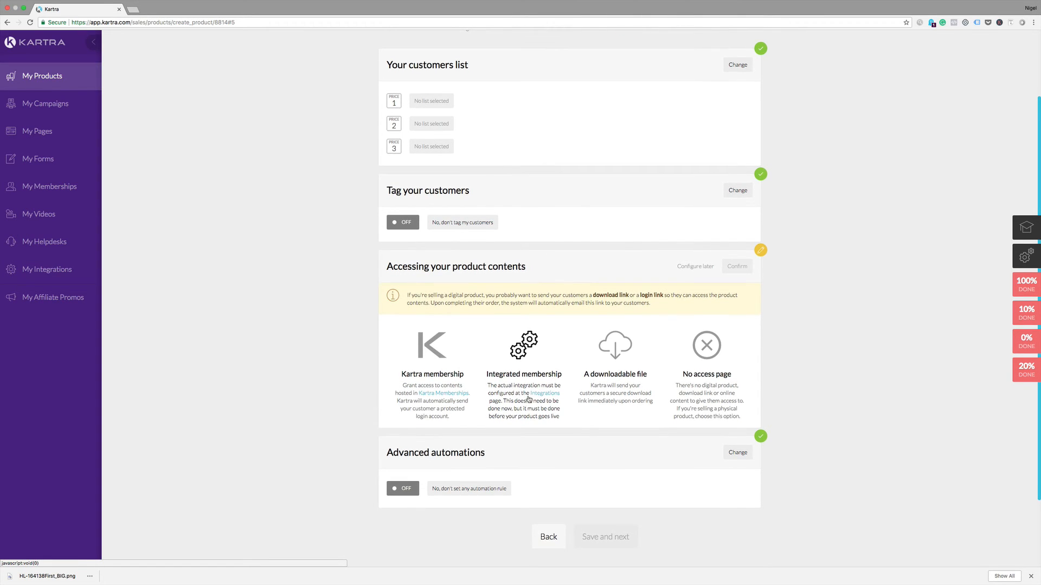
scroll(620, 374, up, 1)
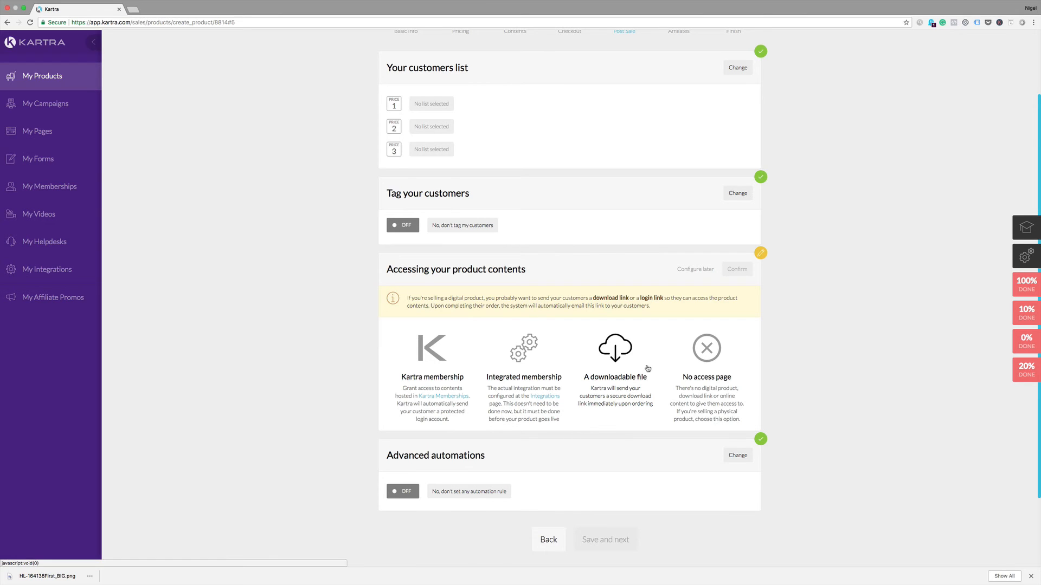
click(588, 399)
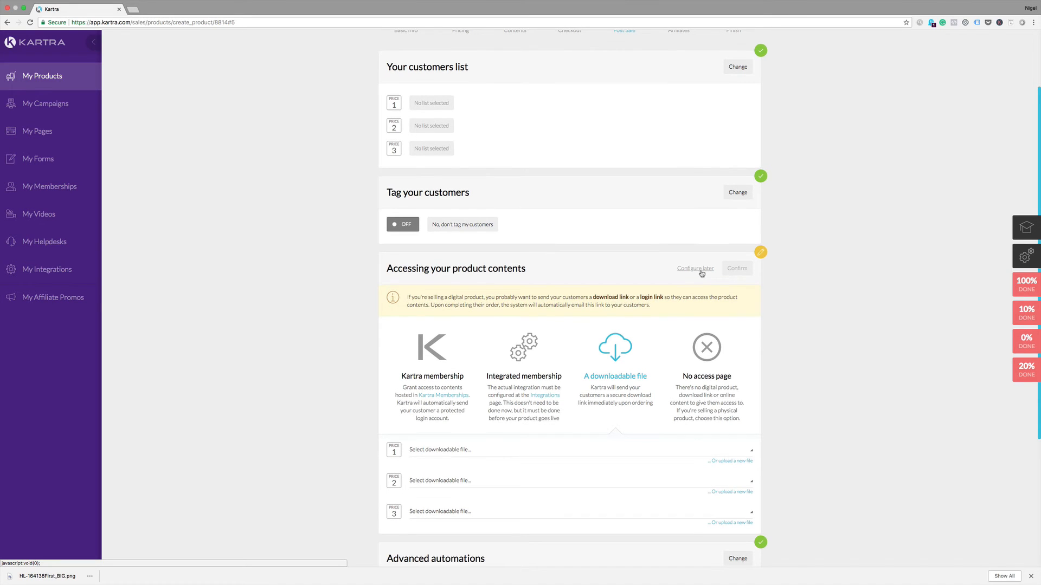
click(443, 452)
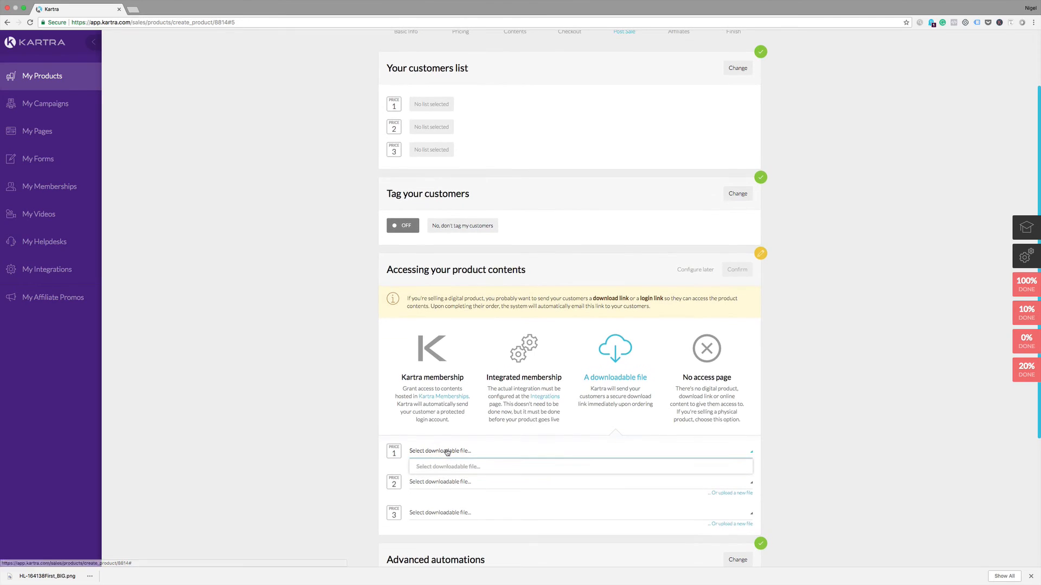
click(445, 457)
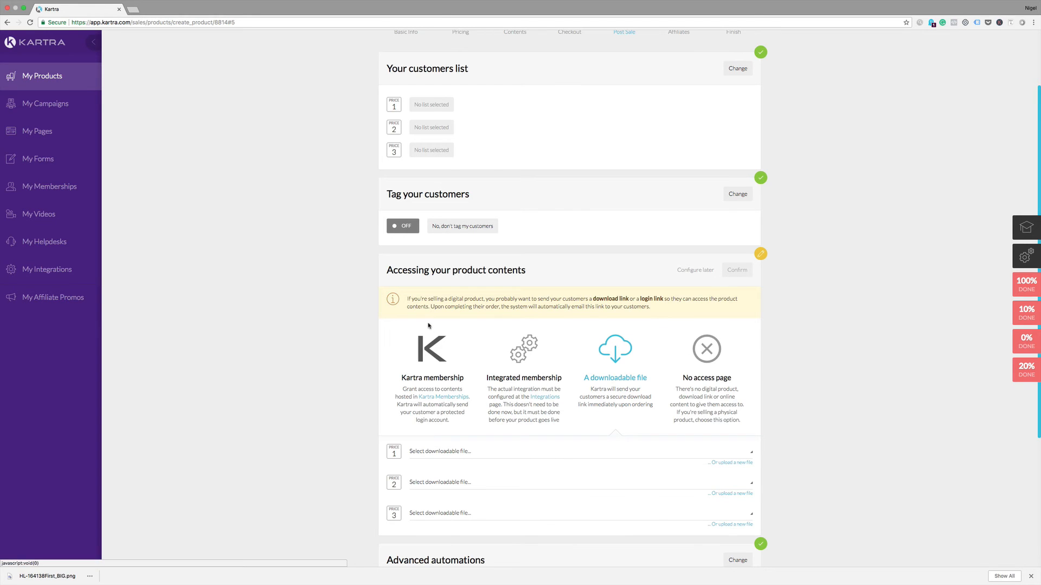
click(708, 352)
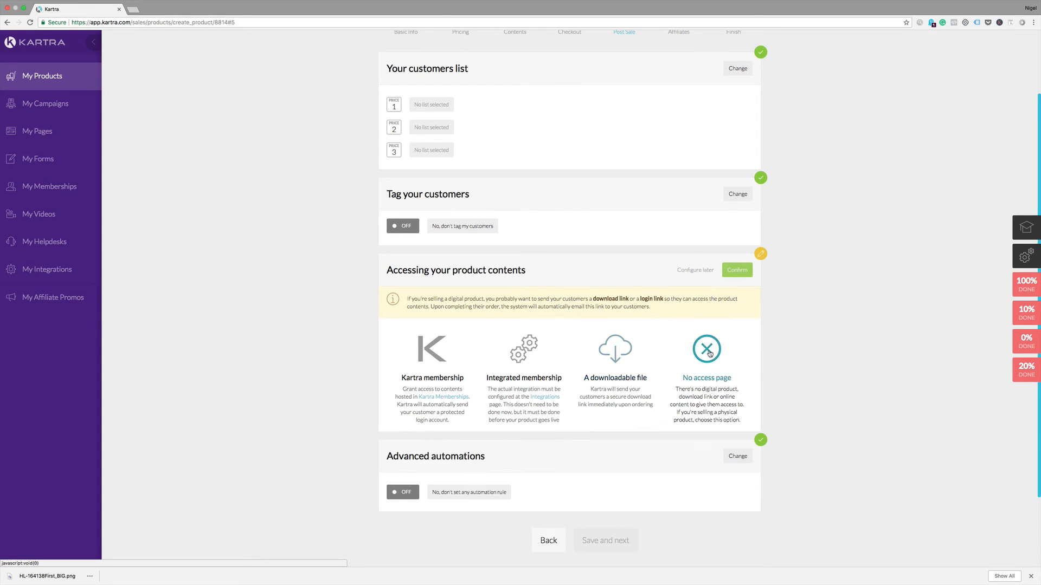
click(734, 271)
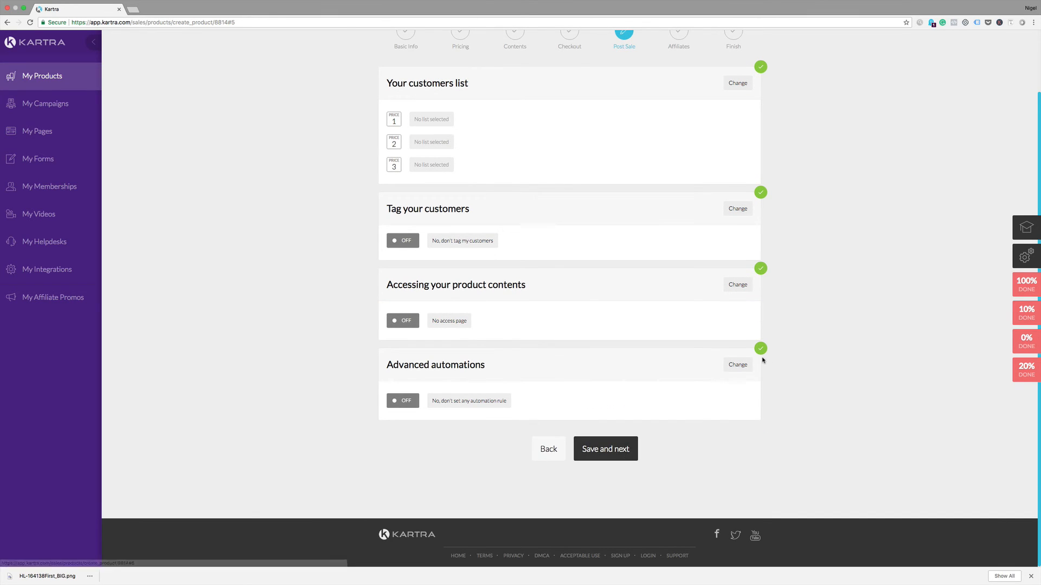
click(738, 364)
click(530, 414)
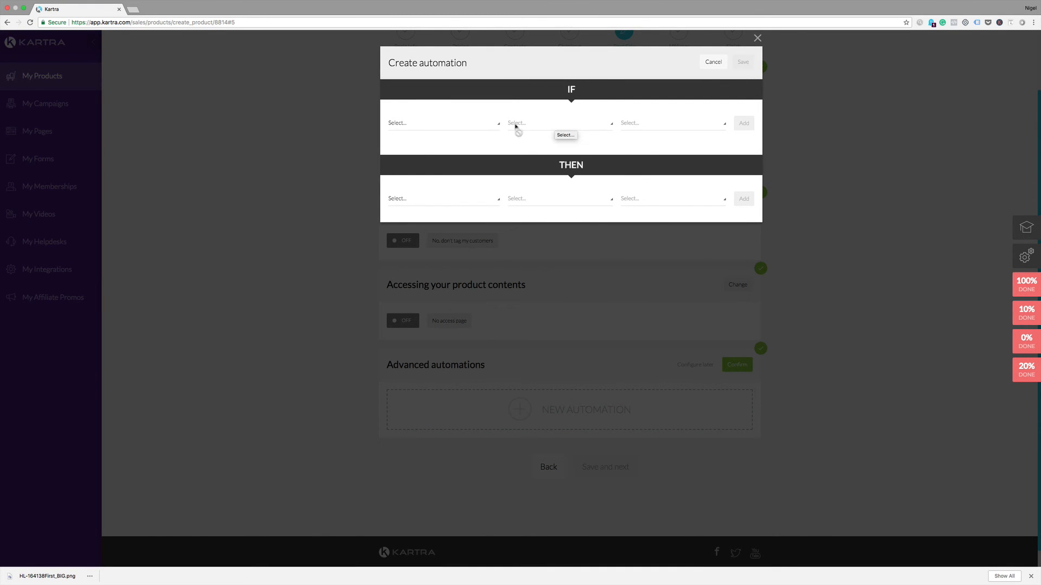
click(499, 124)
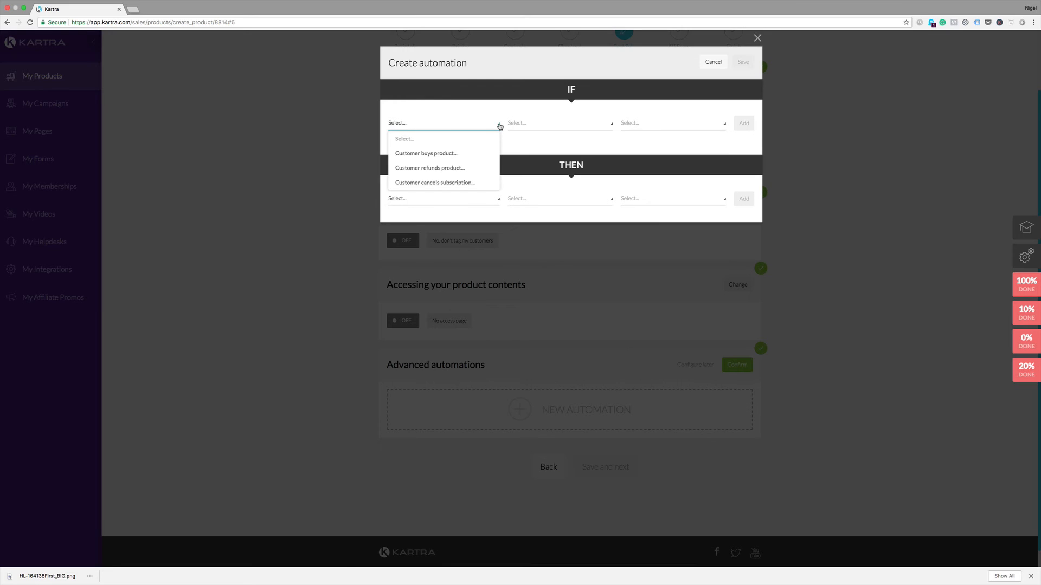
click(453, 154)
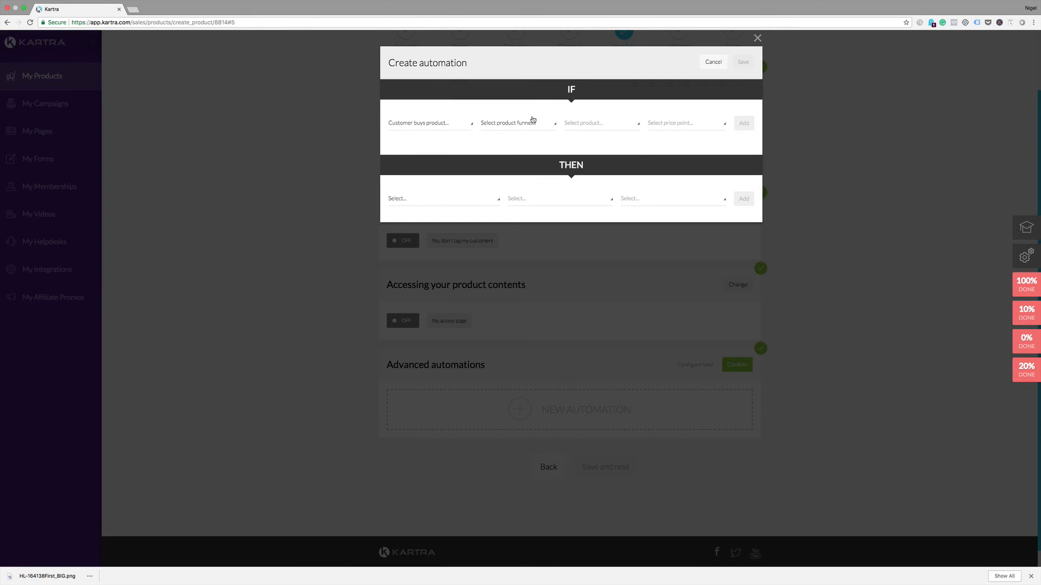
click(533, 121)
click(509, 155)
click(615, 124)
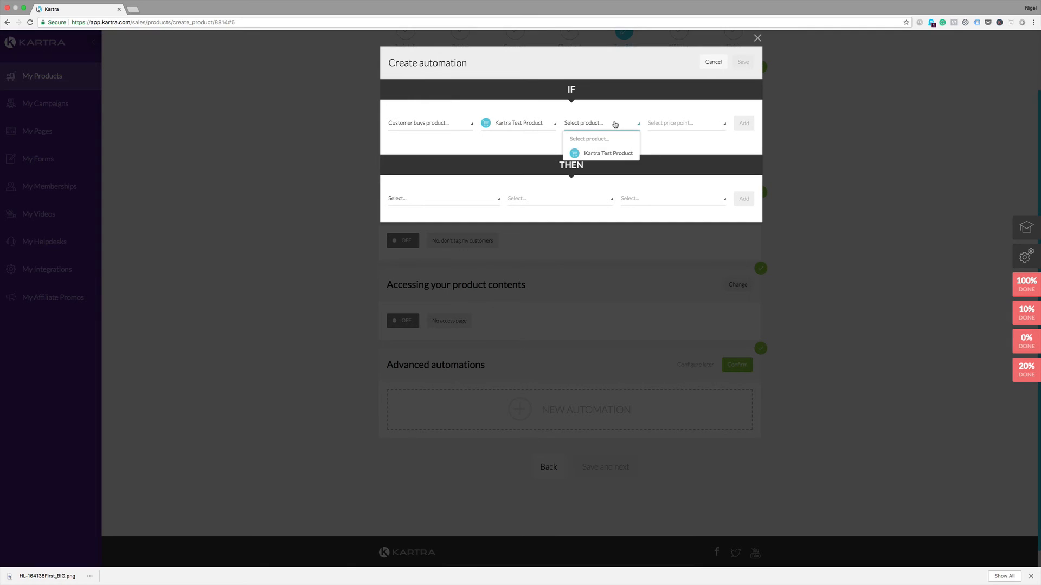
click(597, 154)
click(714, 62)
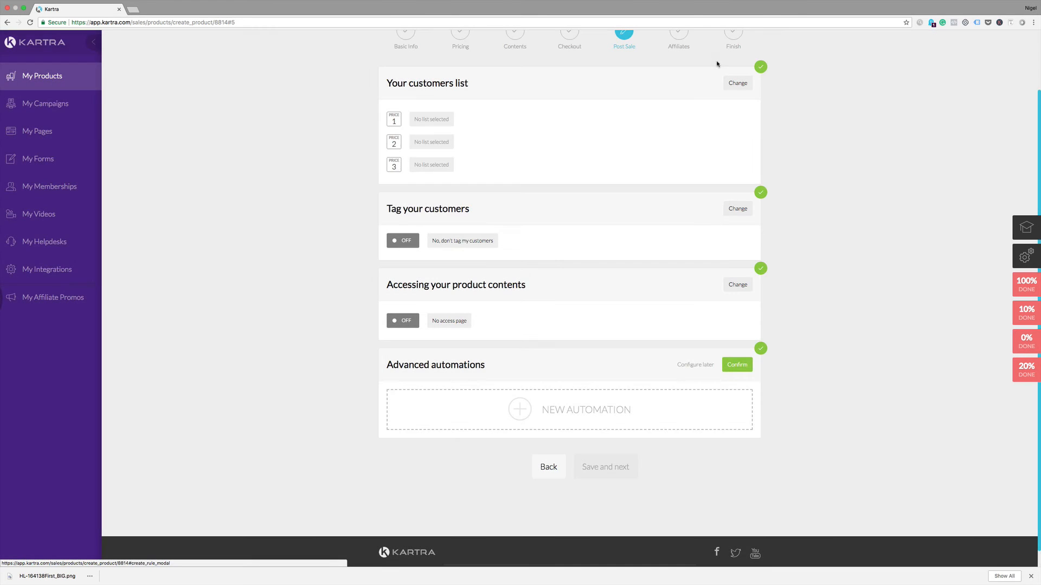
Step: Confirm the advanced automations without any rule and save the post-sale settings
scroll(646, 293, down, 1)
scroll(646, 295, up, 3)
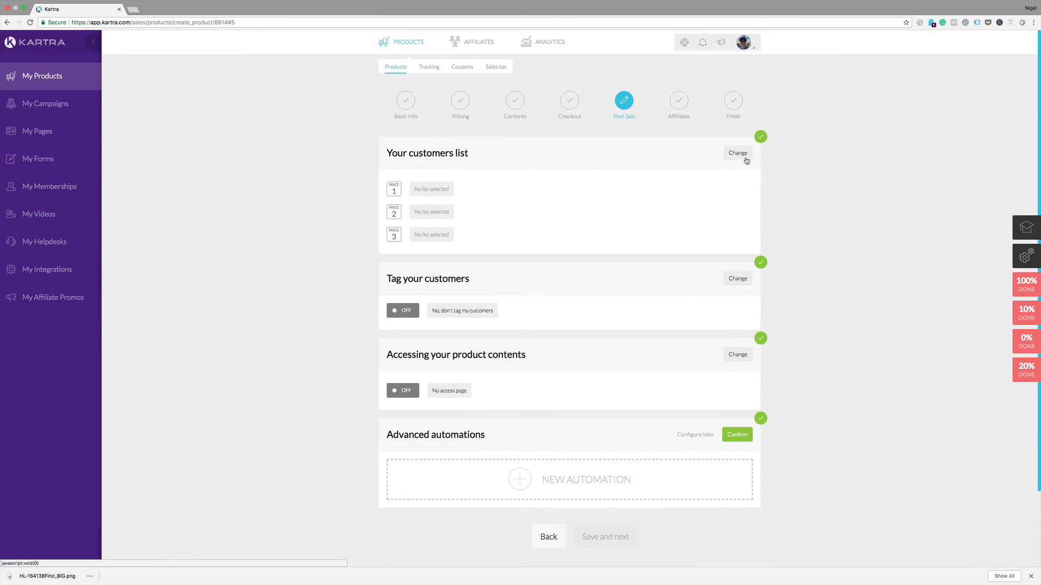
click(737, 439)
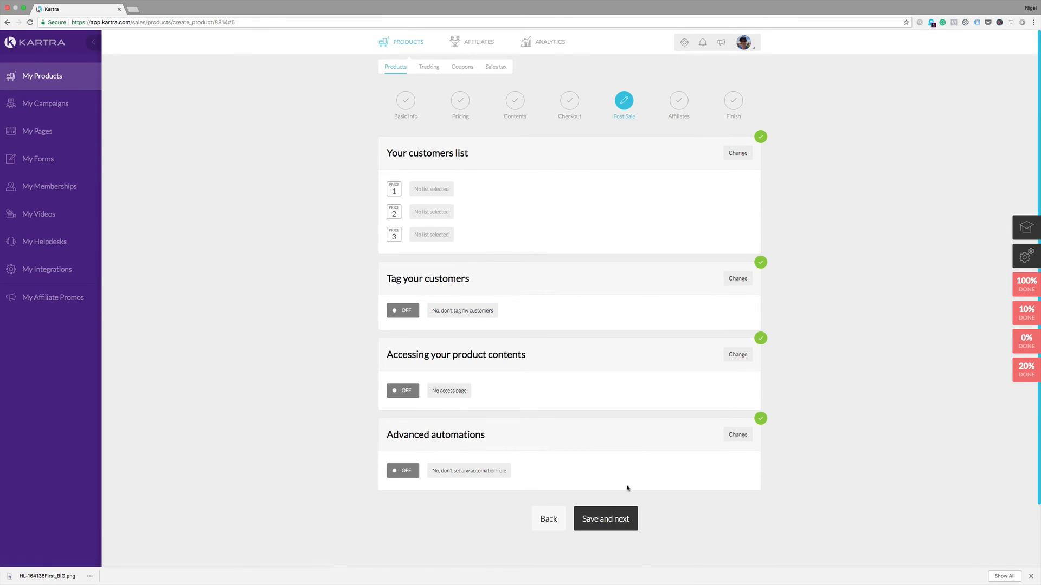
click(599, 519)
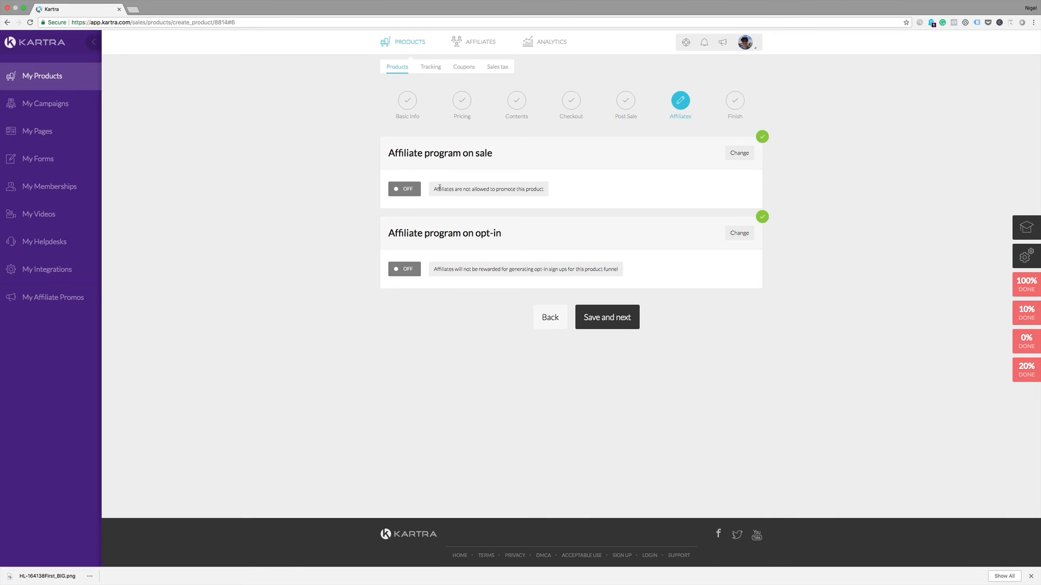
Step: Activate the affiliate program on sale and set price 1's affiliate sales commission to a fixed amount of USD 20
click(739, 154)
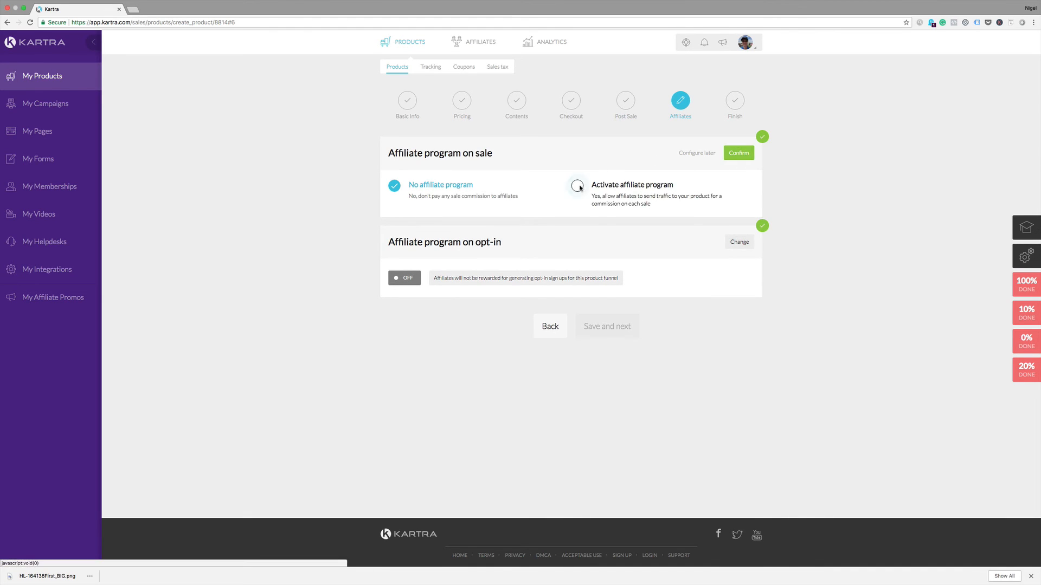
click(578, 186)
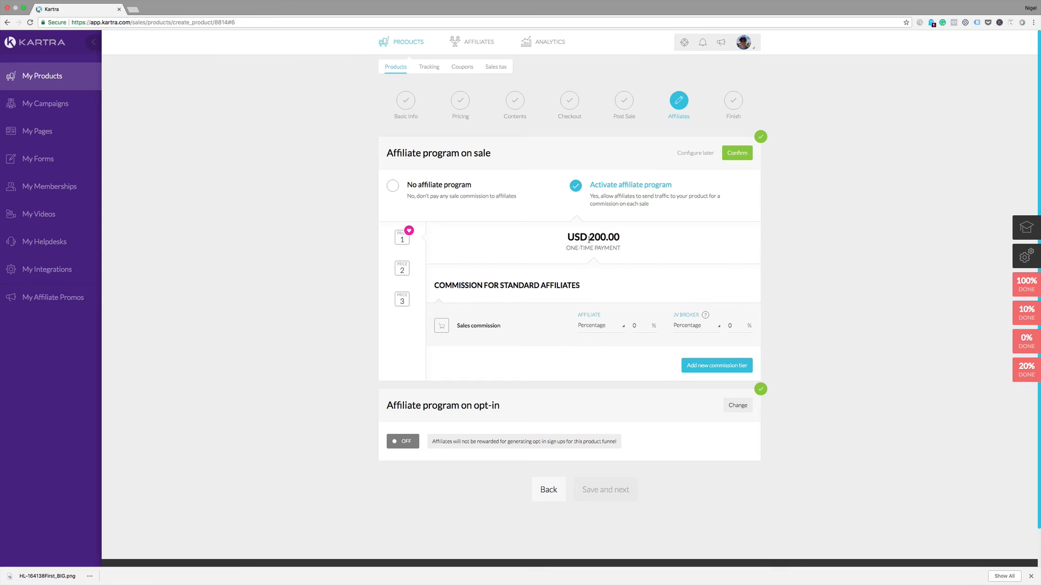
click(625, 328)
click(596, 355)
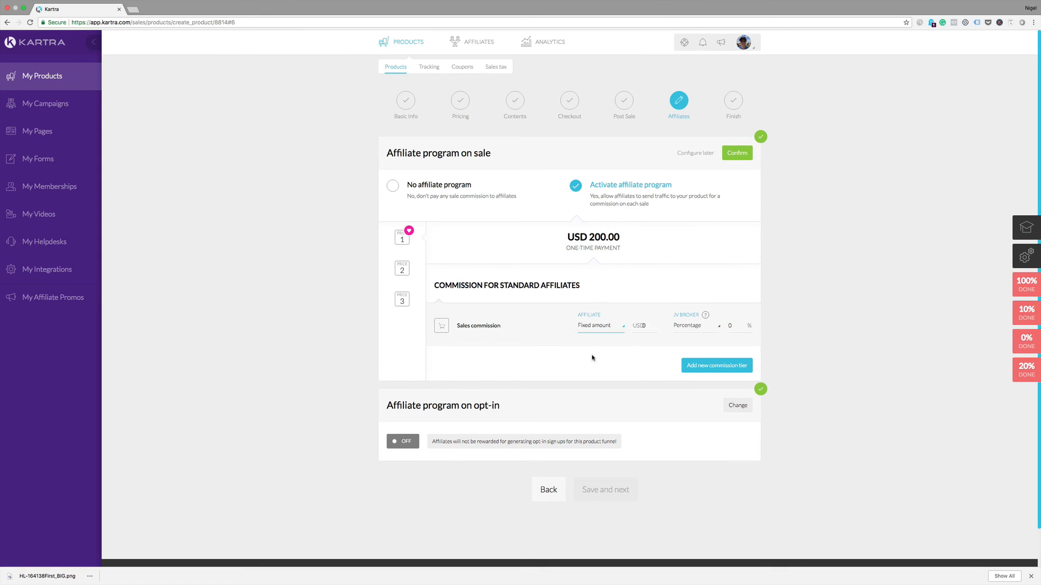
double_click(656, 325)
Step: Set price 2's affiliate commission on the initial charge to 20 percent and confirm the affiliate program on sale
click(402, 270)
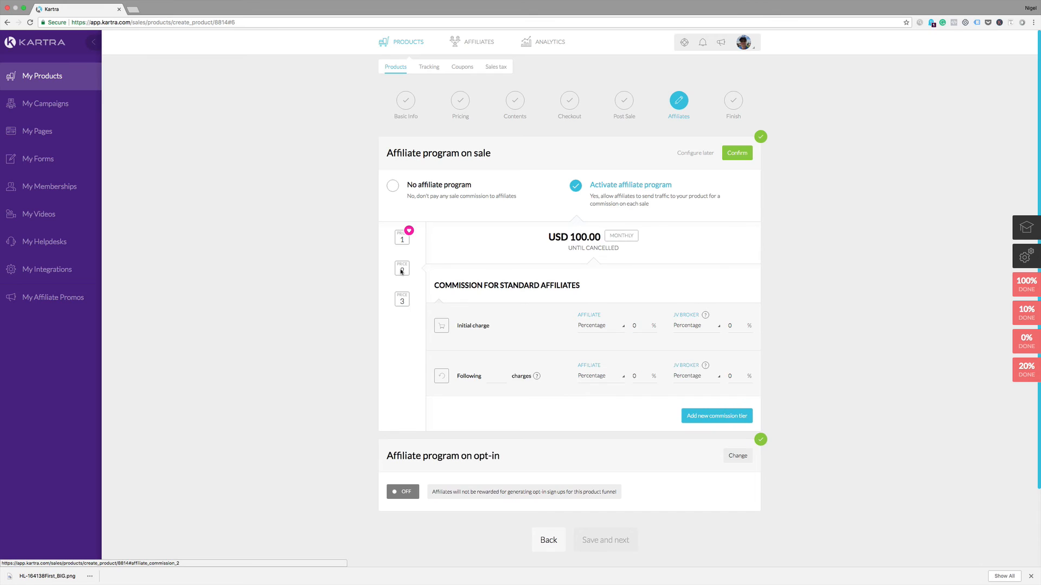
double_click(637, 326)
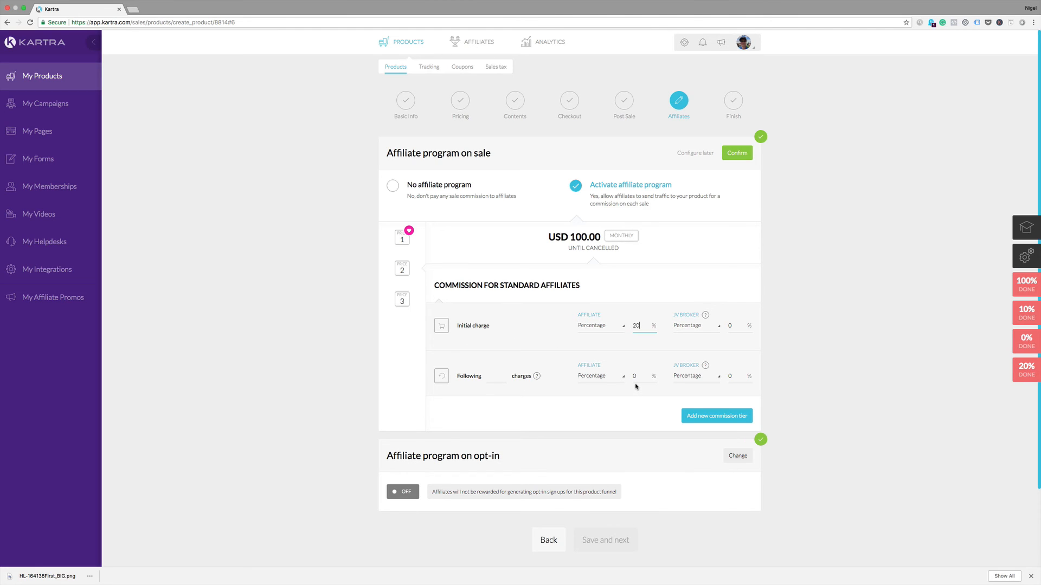
click(737, 155)
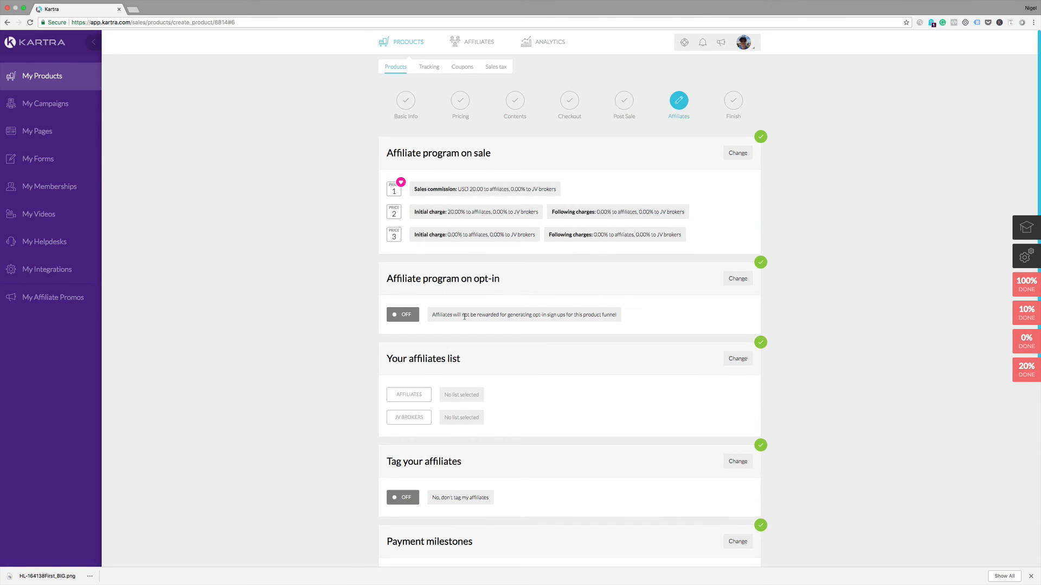
Step: Activate the affiliate program on opt-in for the "DBB Quick Launch Funnel Optin" form with a USD 10 affiliate commission, and confirm
click(735, 280)
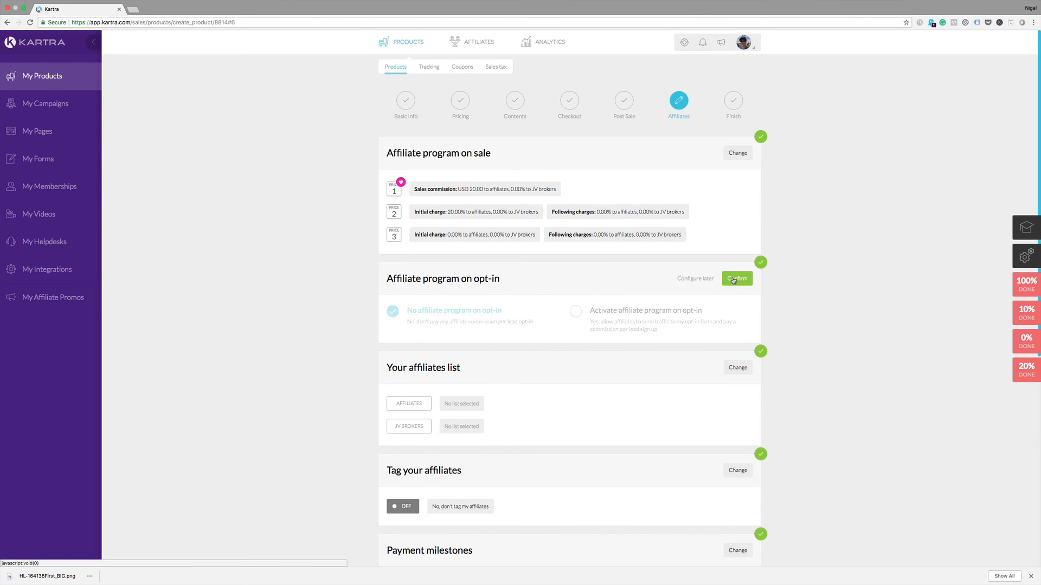
click(577, 312)
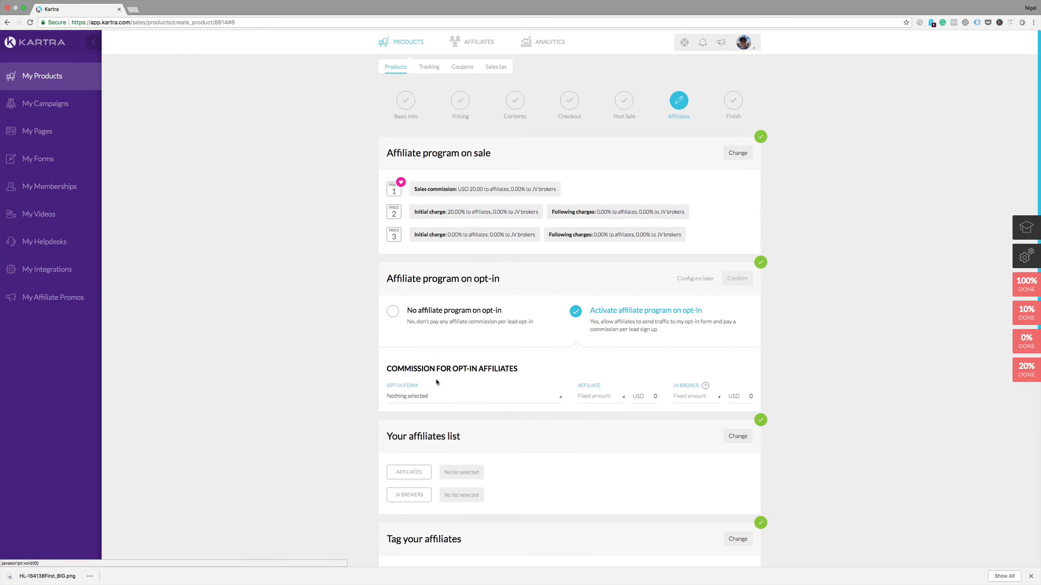
click(457, 402)
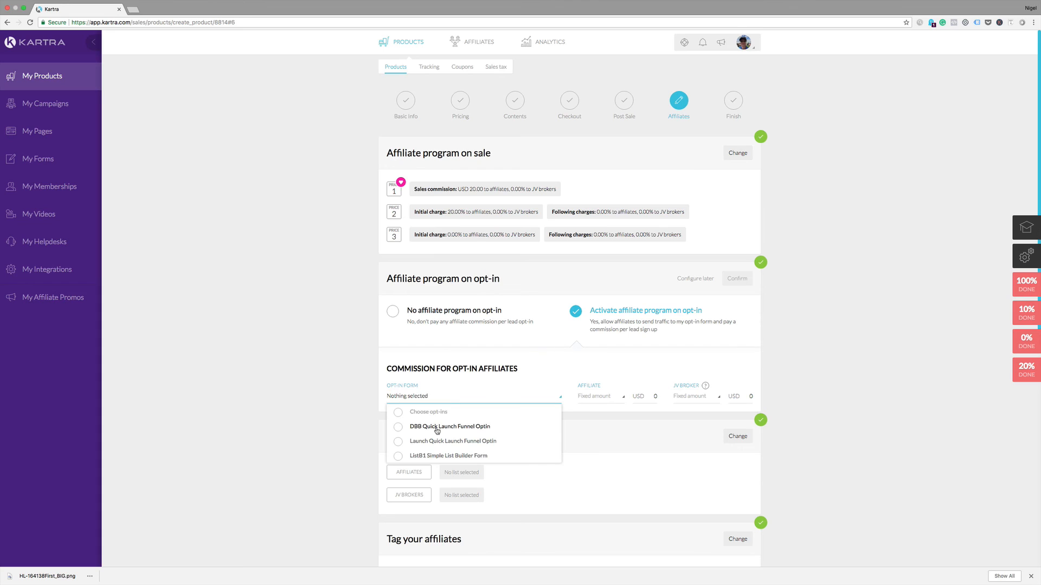
click(440, 428)
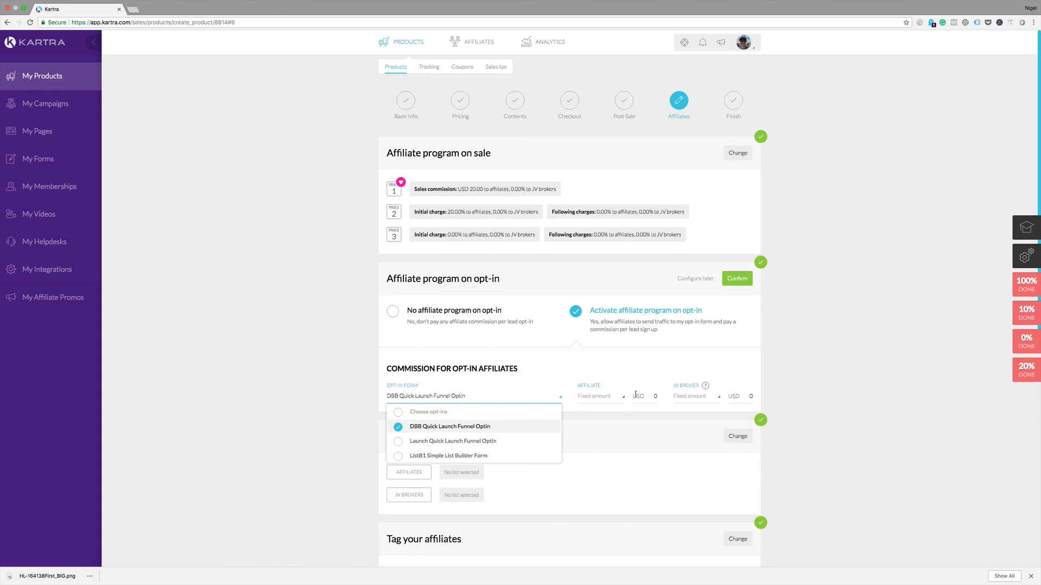
click(655, 397)
double_click(655, 397)
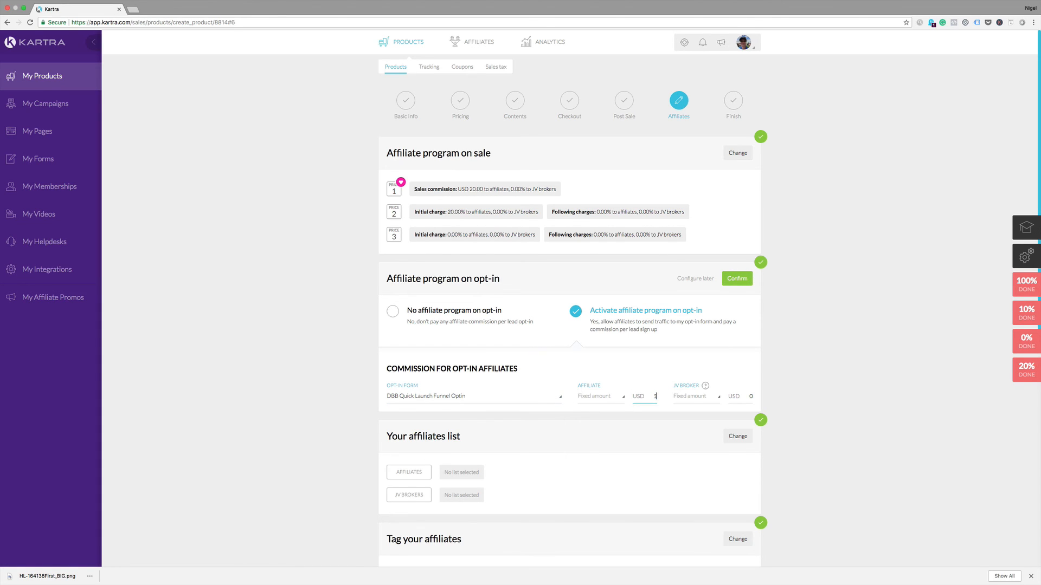
text(10)
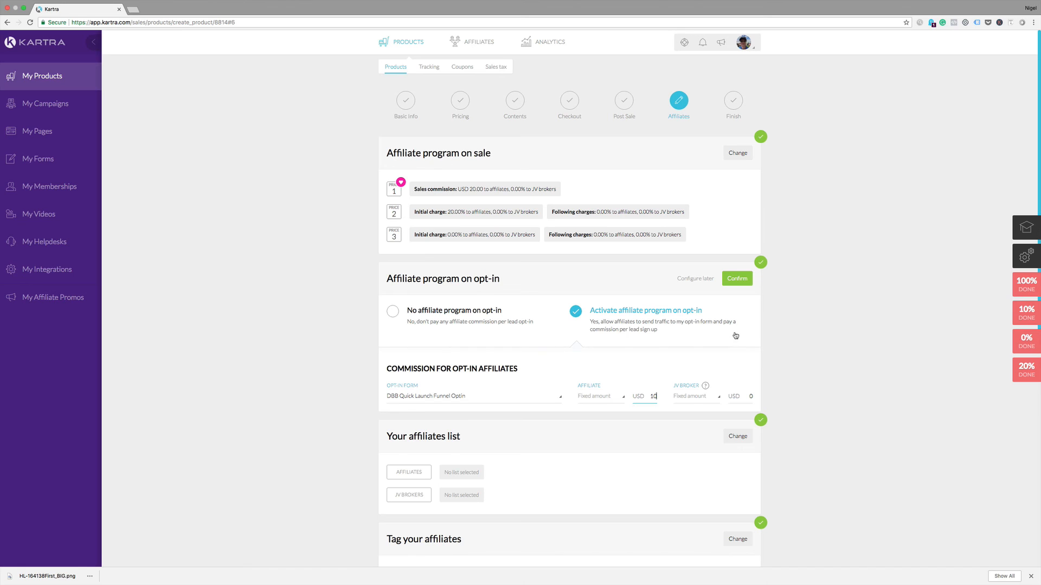
click(736, 278)
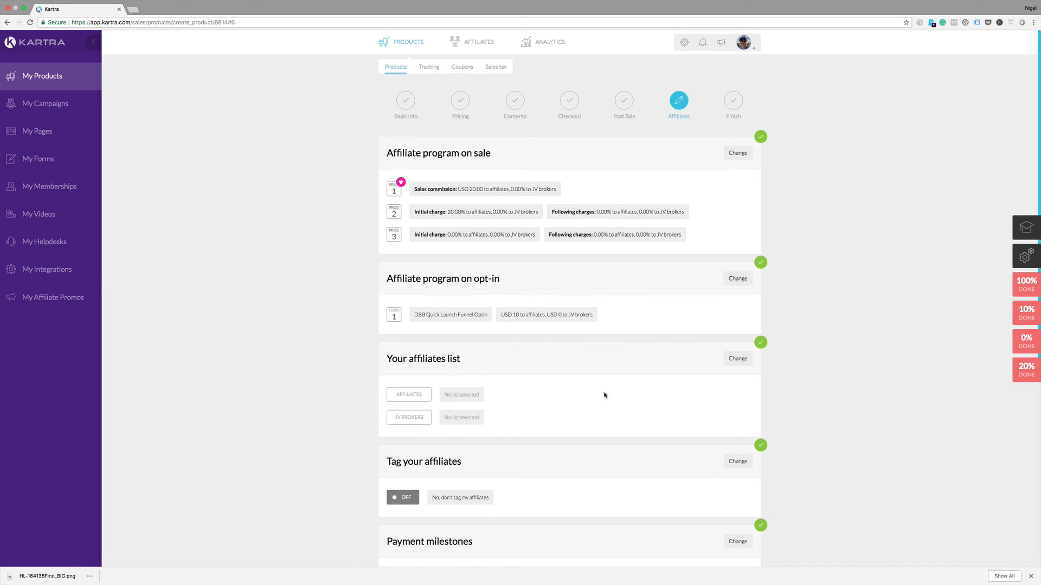
Step: Set "Affiliate List" as the list affiliates are added to, leave the JV brokers list unselected, and confirm the affiliates list settings
scroll(605, 395, down, 1)
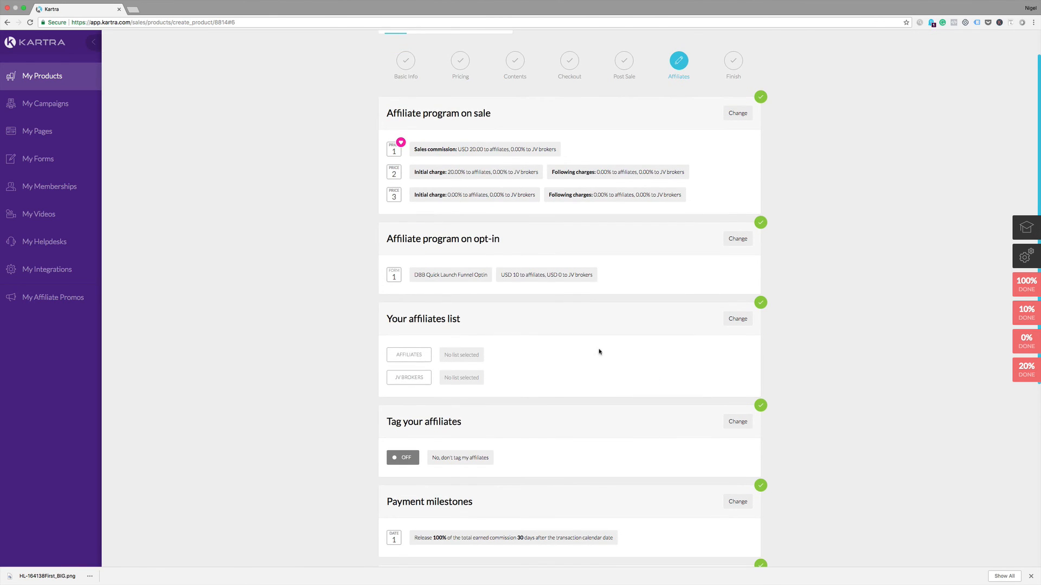
click(738, 320)
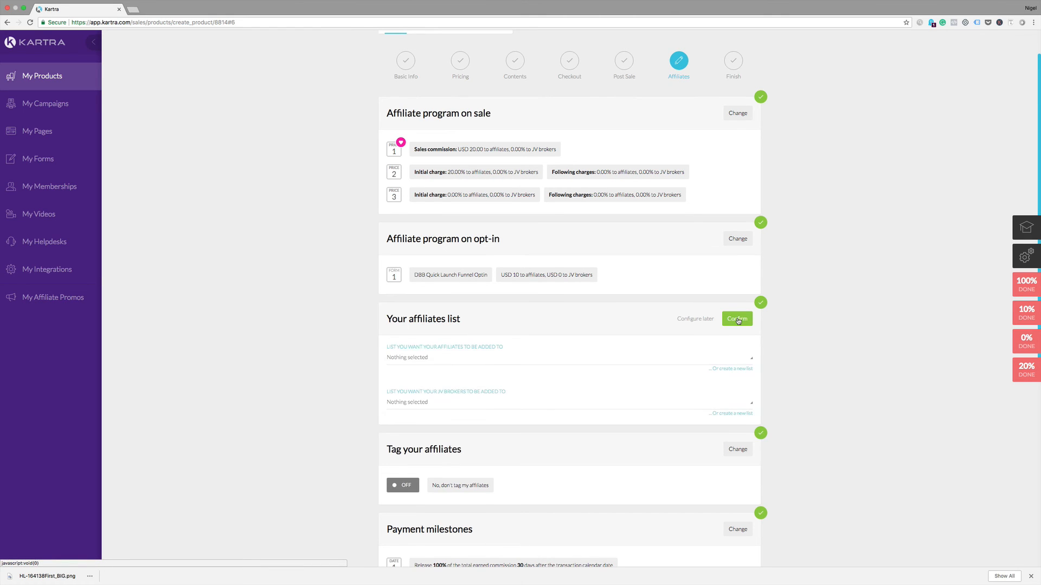
click(748, 360)
click(401, 271)
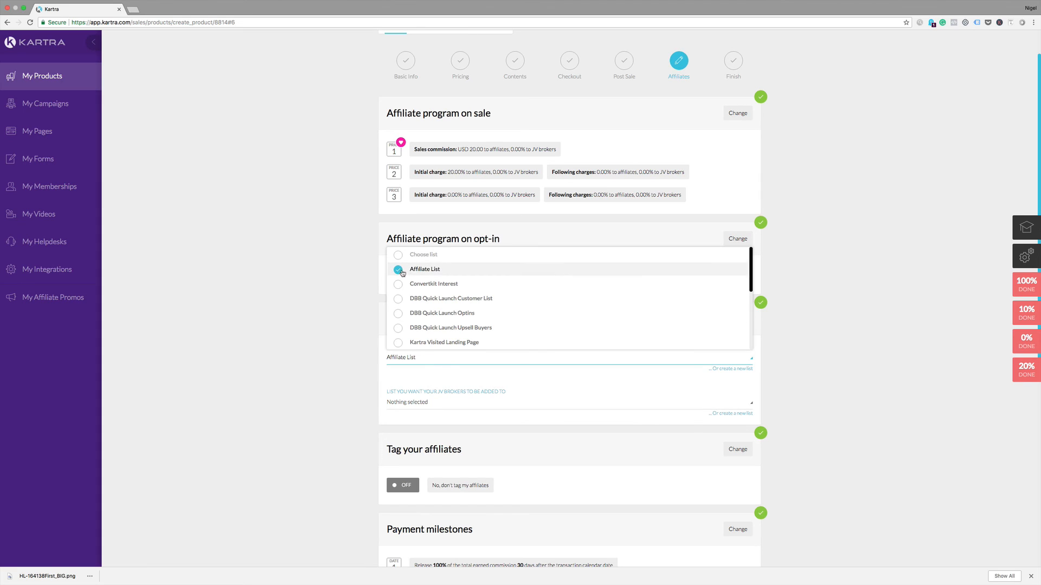
click(673, 386)
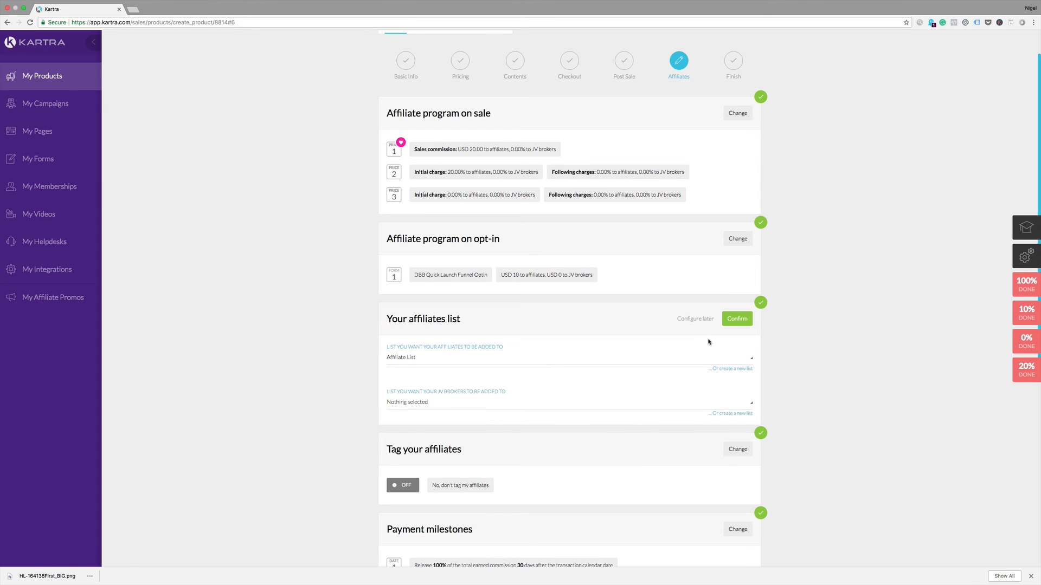
click(737, 319)
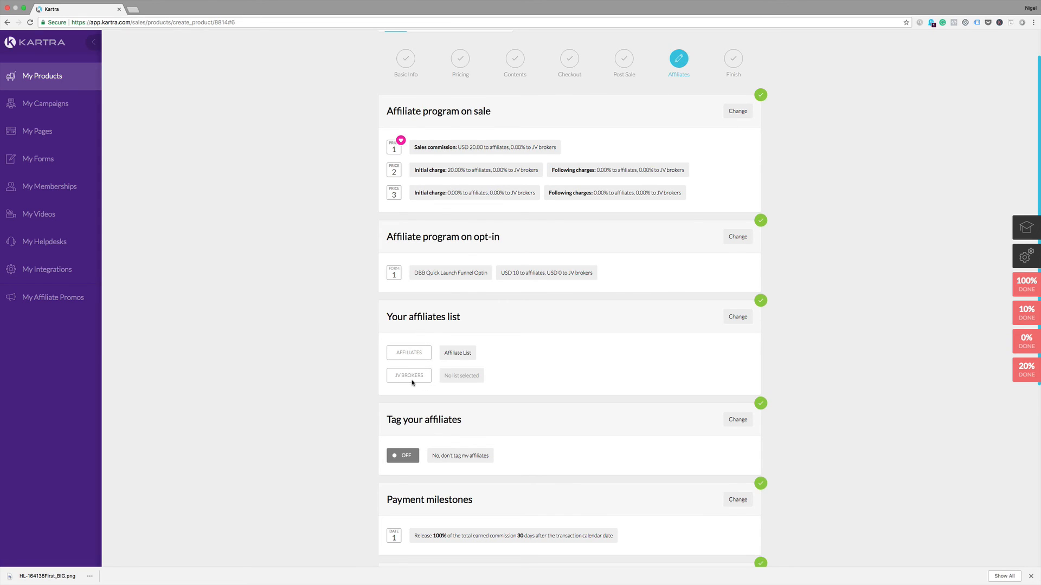
Step: Confirm the affiliate tagging section with the "Don't tag affiliates" option
click(733, 423)
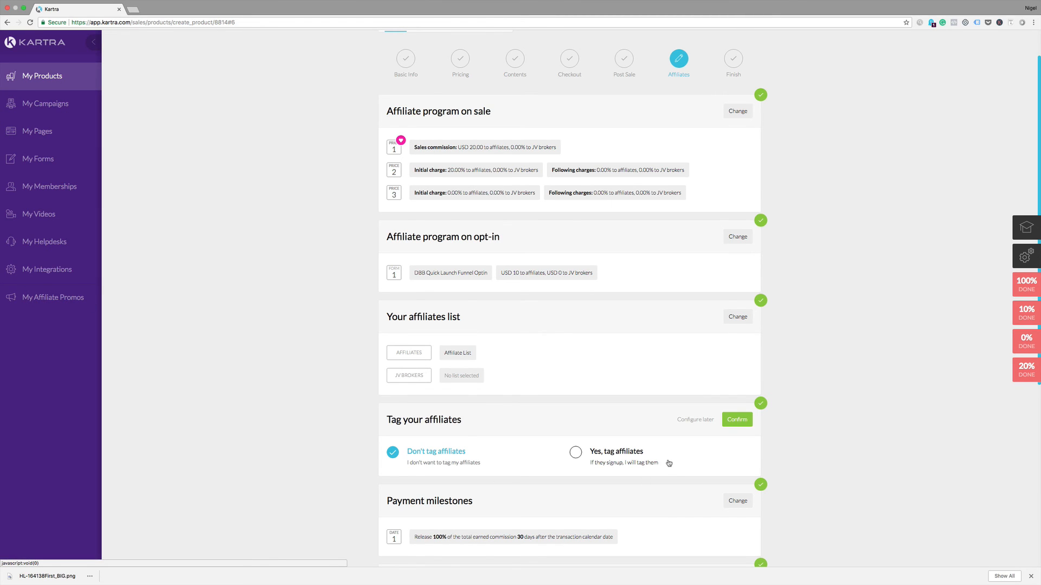
click(695, 421)
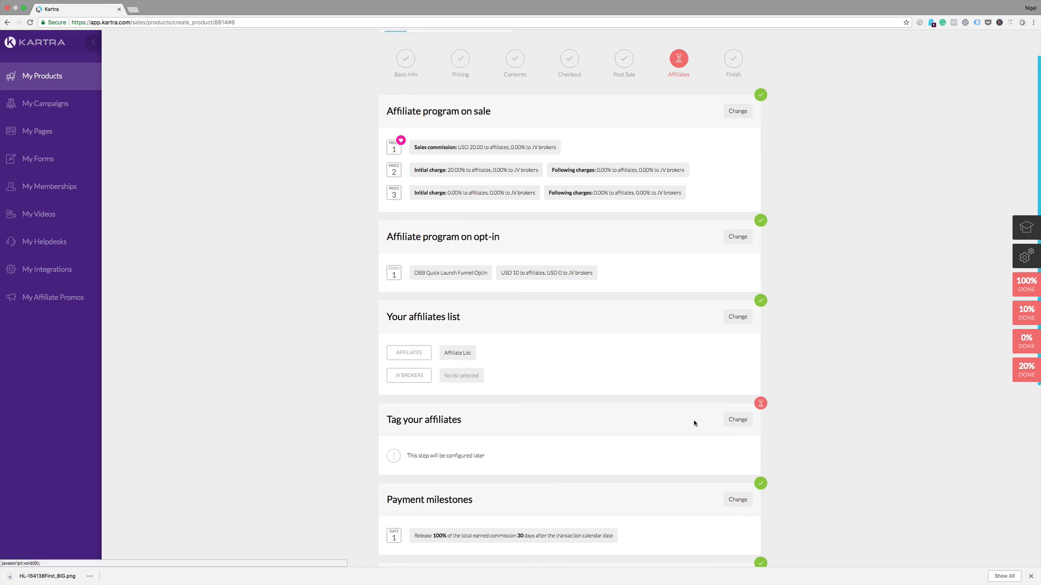
click(736, 421)
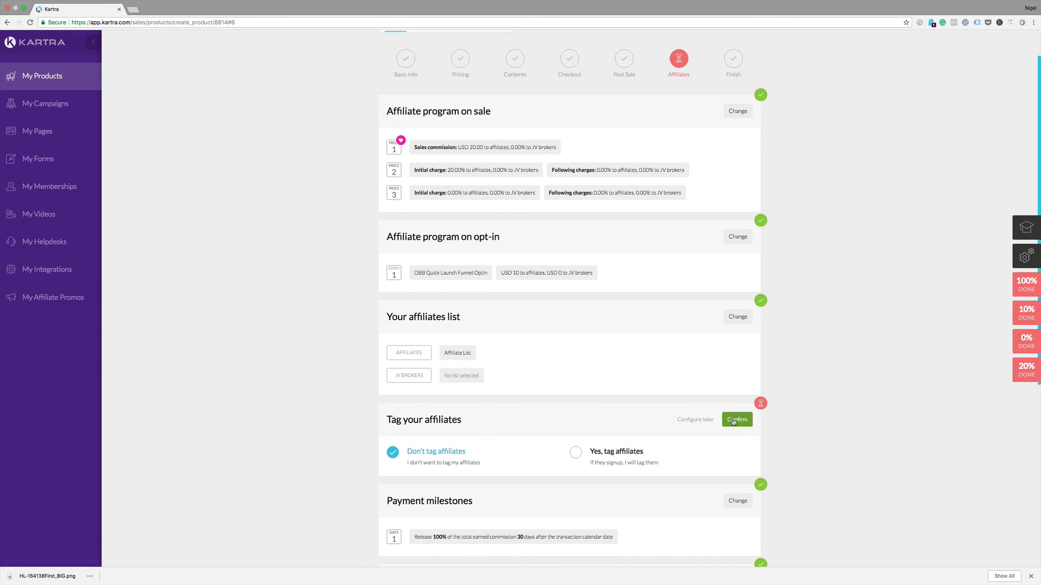
click(733, 422)
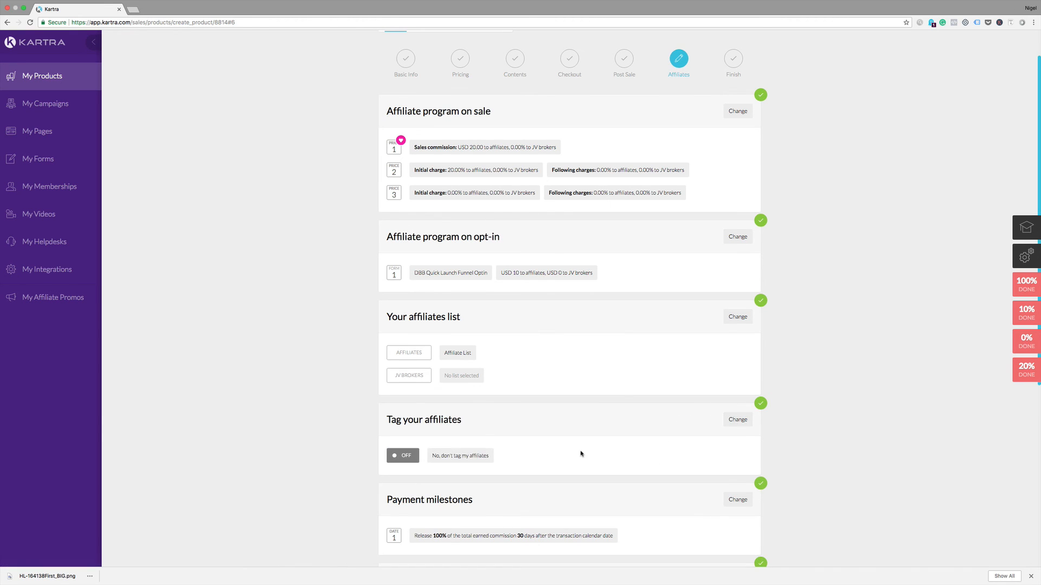
Step: Confirm the payment milestone that releases 100% of the earned commission 30 days after the transaction date
scroll(581, 455, down, 3)
scroll(581, 454, down, 2)
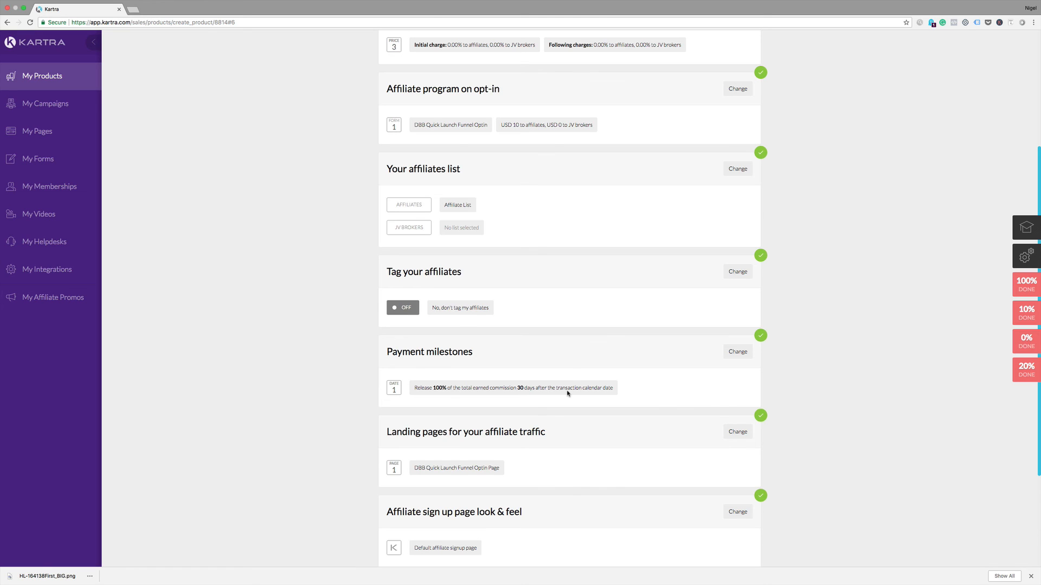
click(736, 352)
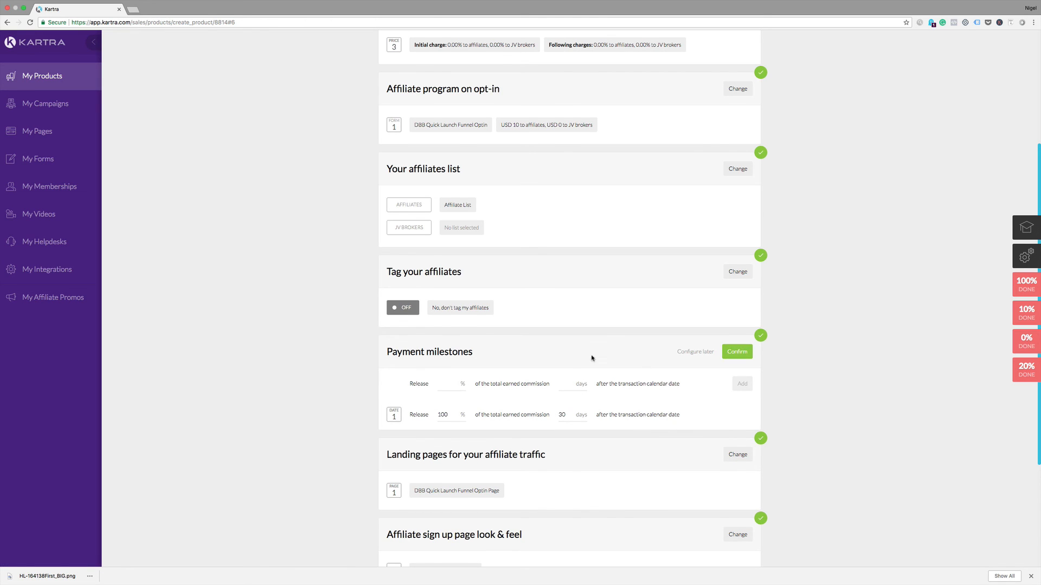
click(736, 352)
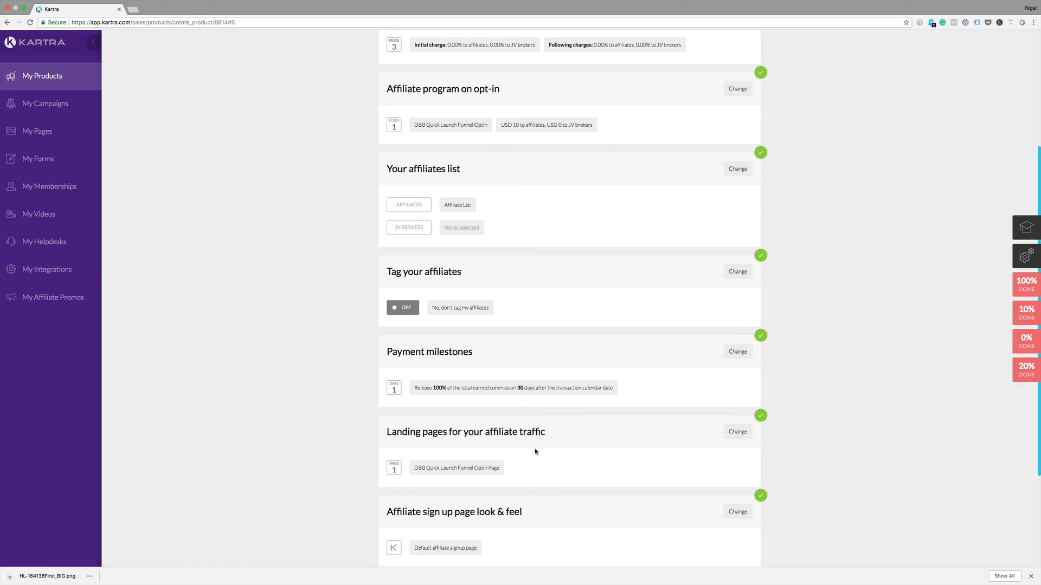
Step: Select the Kartra page "DBB Quick Launch 1-Click Upsell" from Quick Launch Funnel as another affiliate landing page, but confirm the section without adding it
click(738, 432)
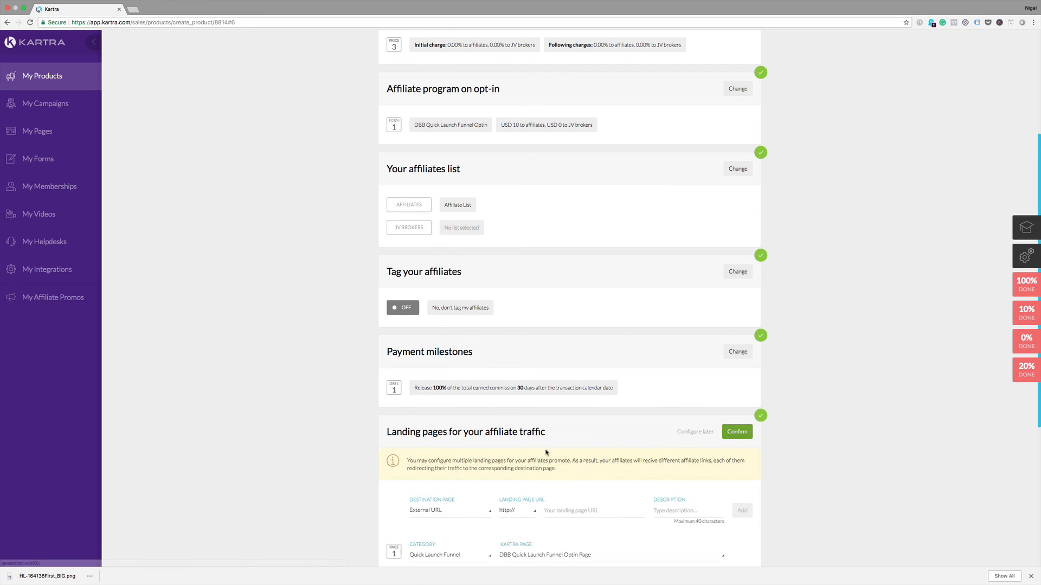
scroll(529, 444, down, 3)
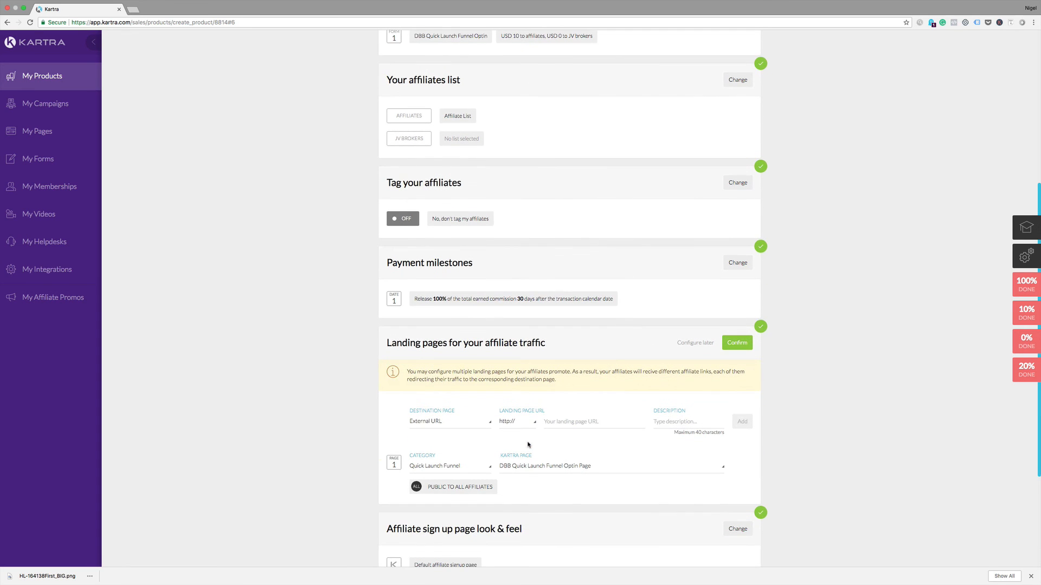
click(490, 422)
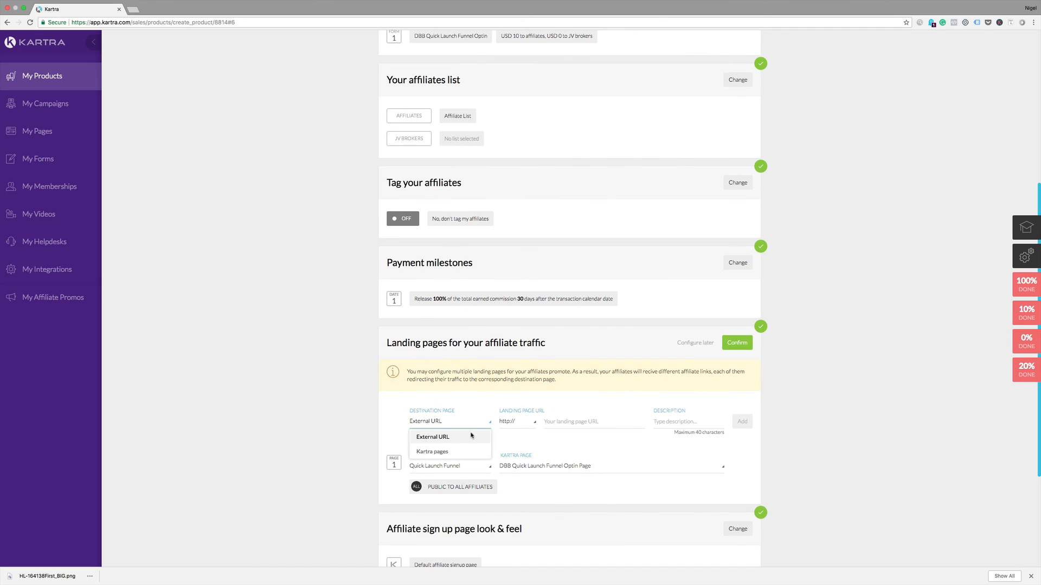
click(445, 458)
click(531, 423)
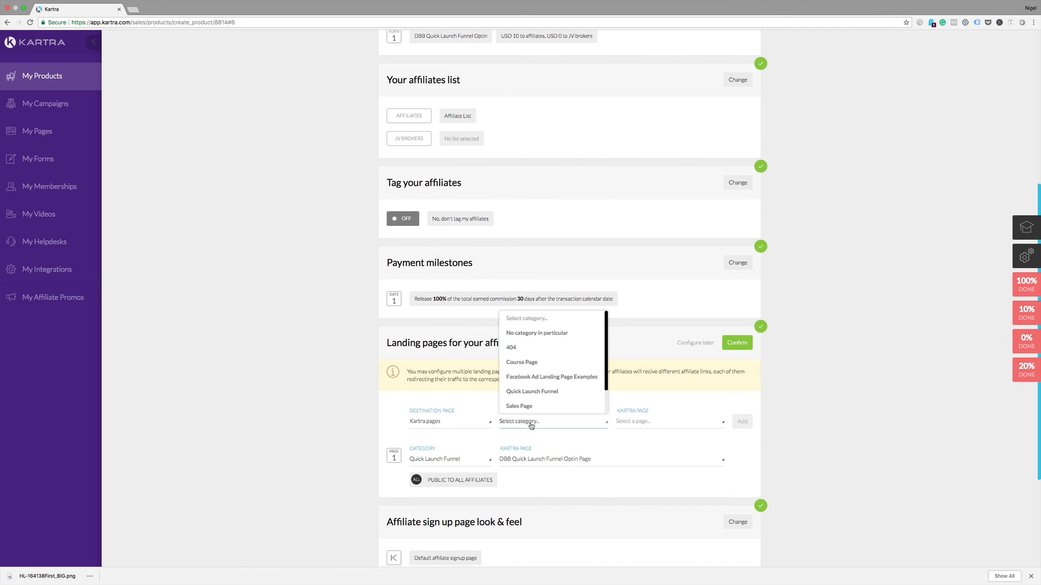
click(534, 392)
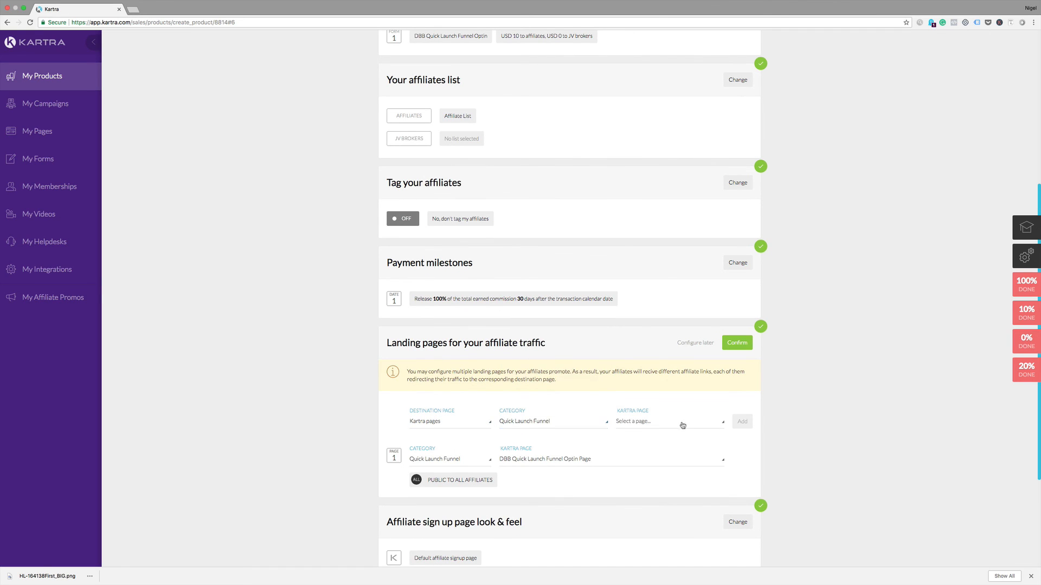
click(690, 427)
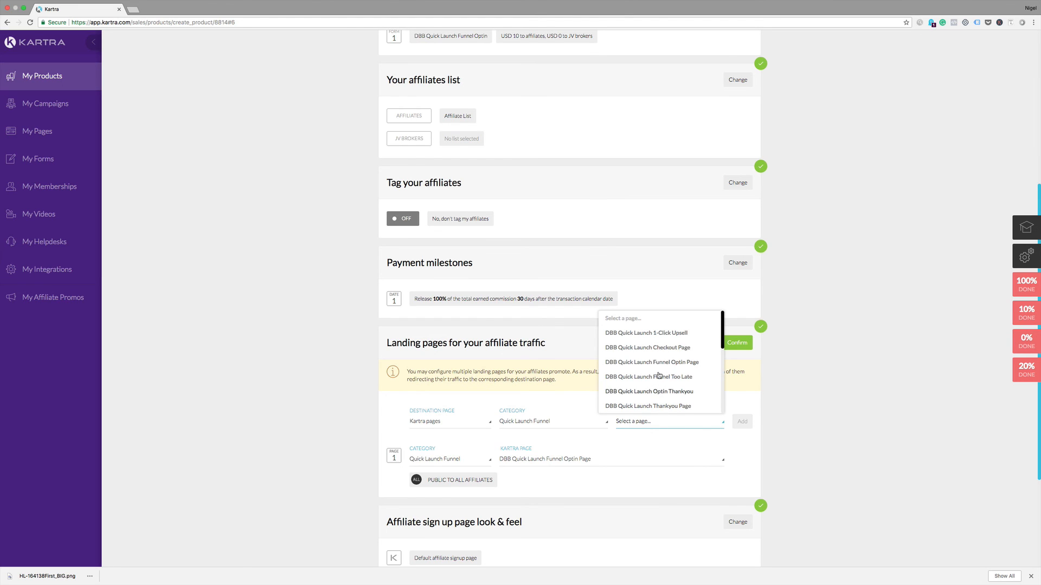
click(657, 333)
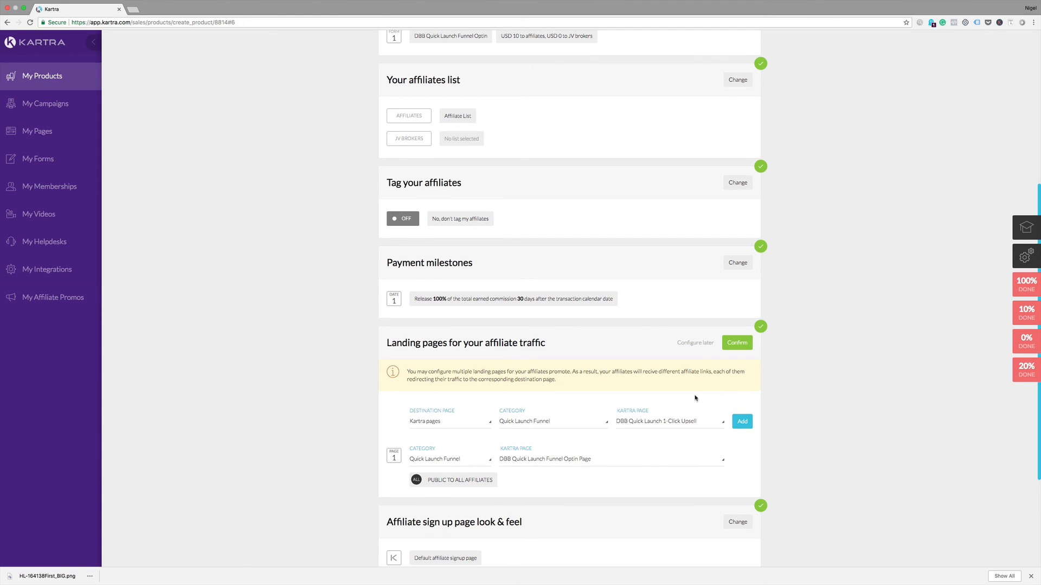
click(738, 343)
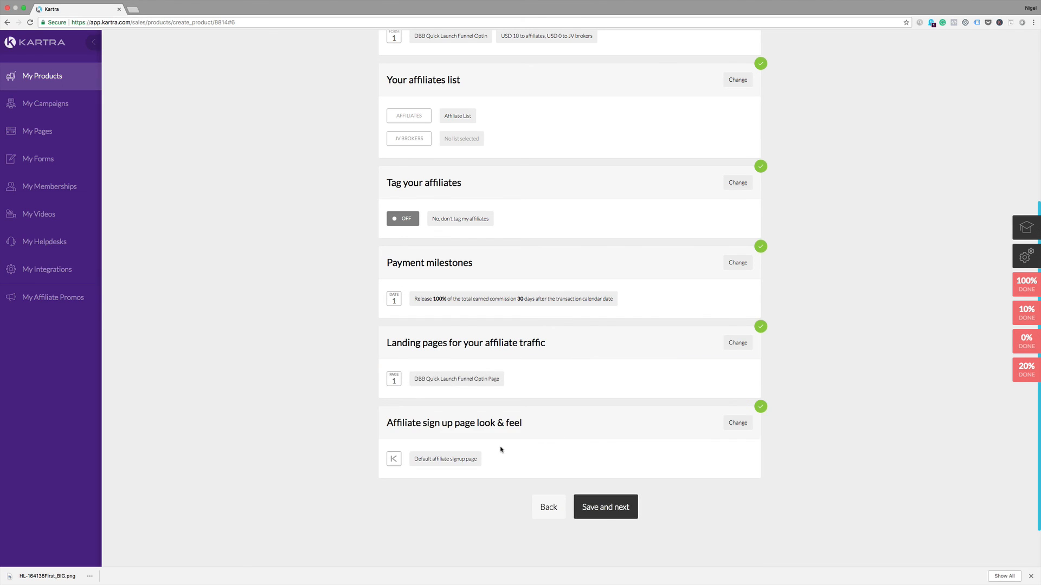
Step: Try the overlay pop up window for affiliate sign-up, return to the default affiliate signup page, confirm, and save the affiliate settings
click(737, 423)
click(434, 509)
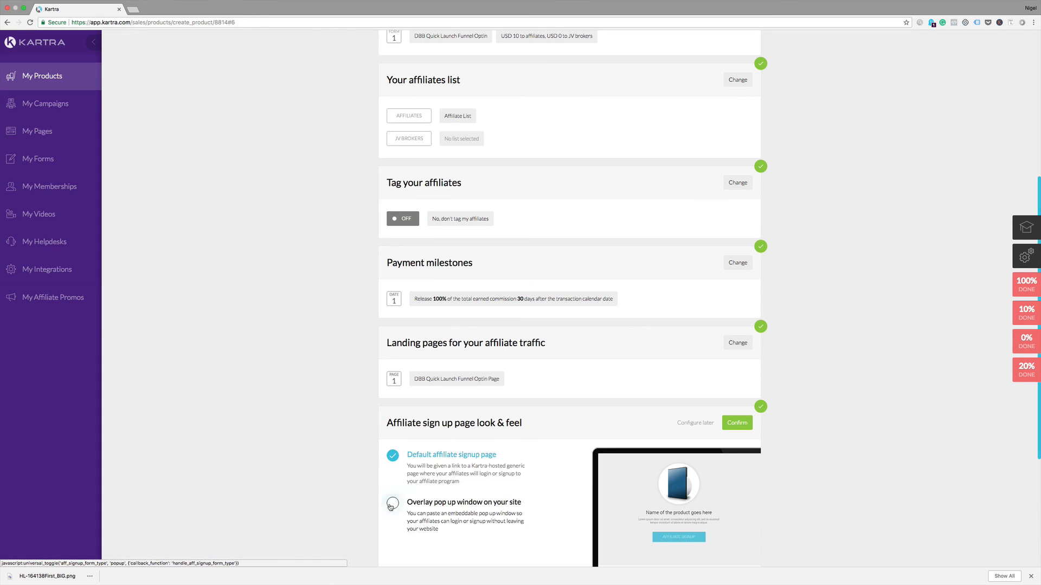
scroll(432, 483, down, 3)
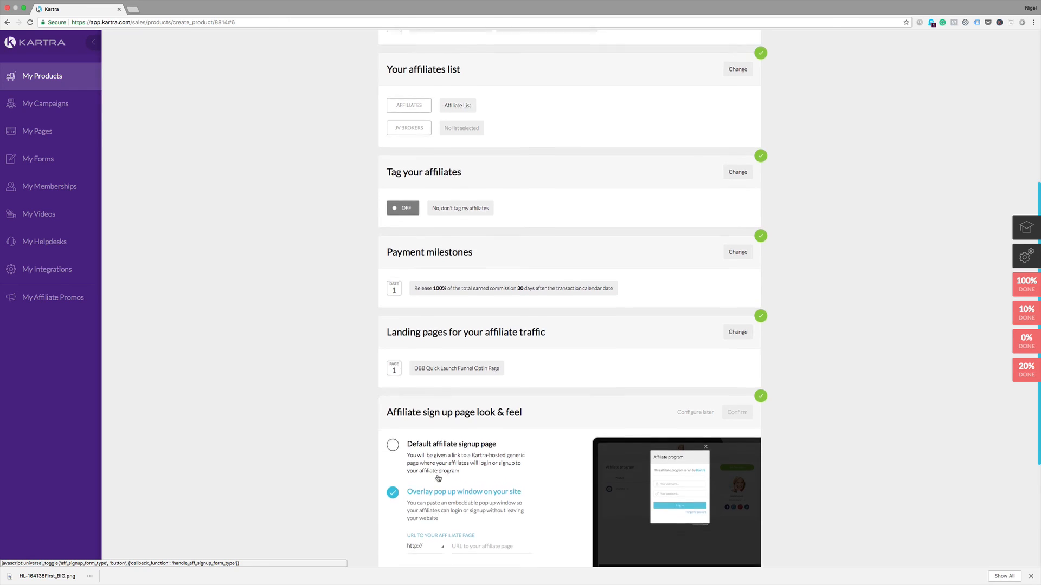
click(393, 333)
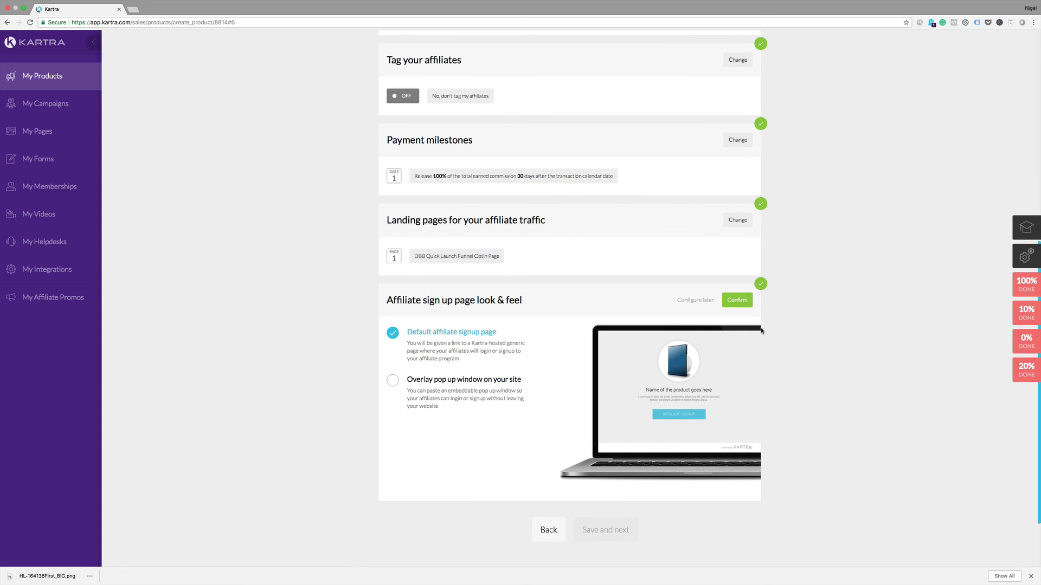
click(737, 300)
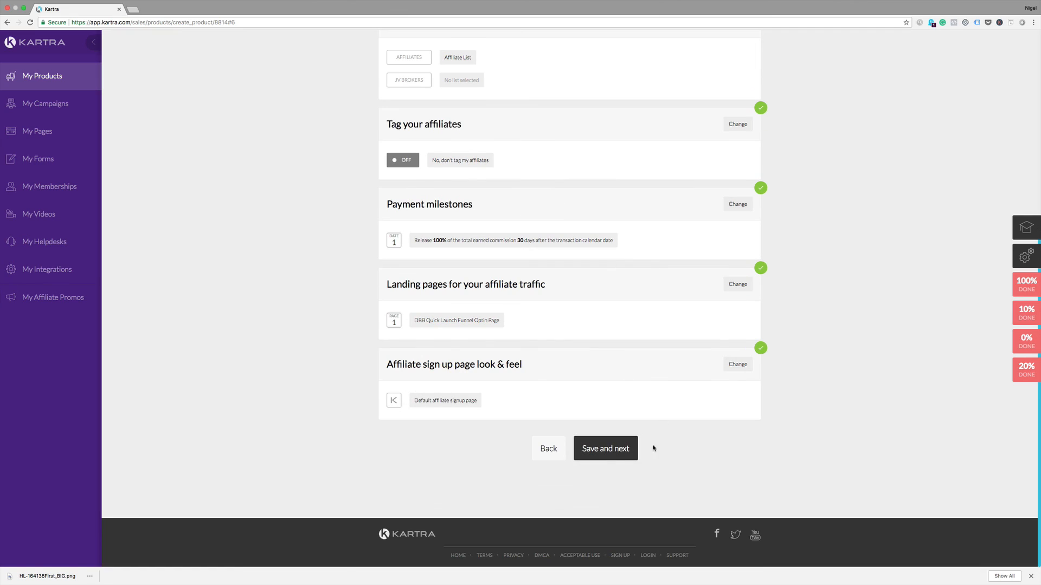
click(604, 456)
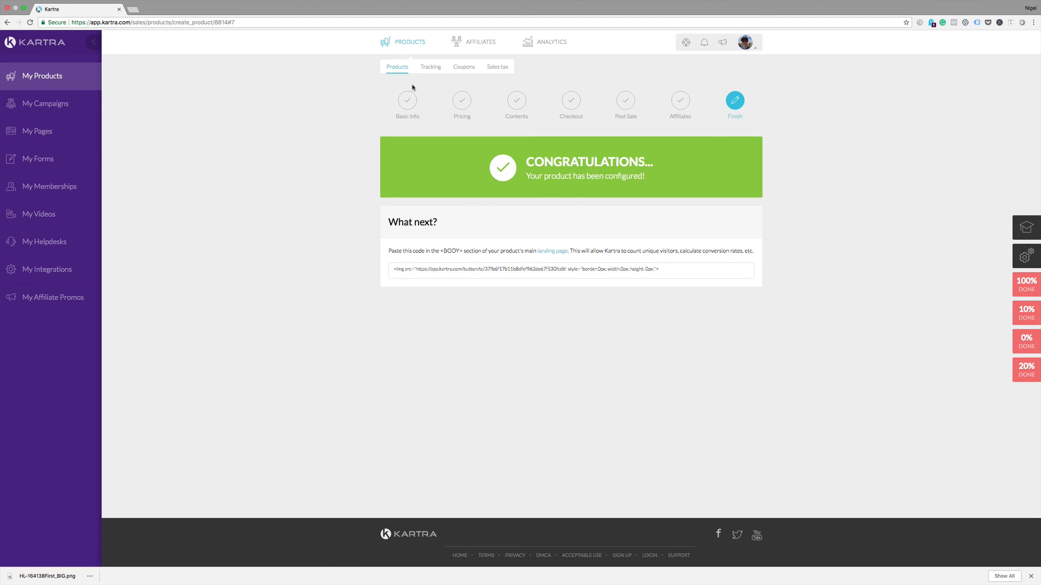
Step: View the product tracking and discount coupons pages, and return to the products dashboard
click(431, 68)
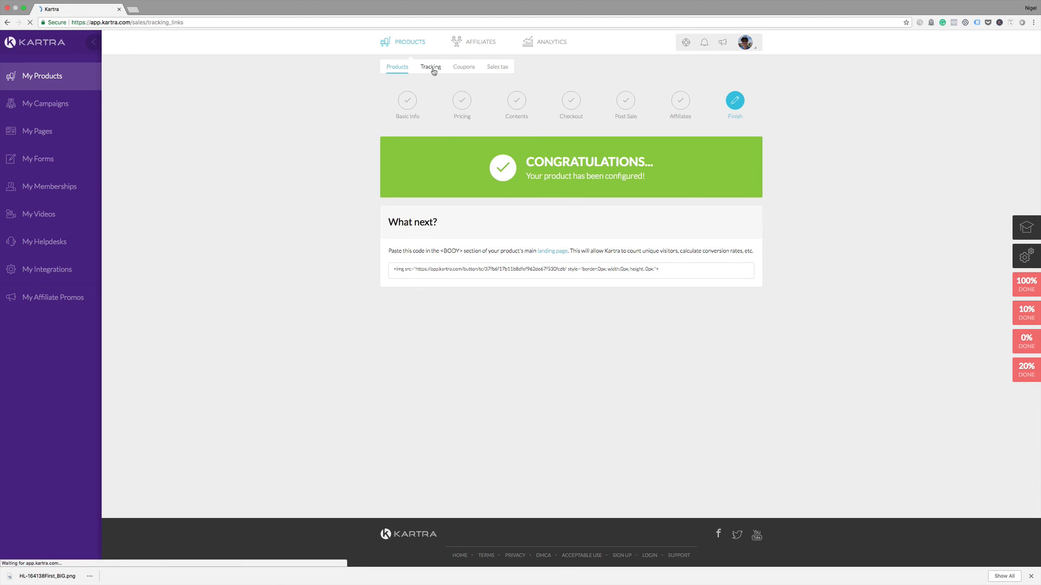
click(459, 68)
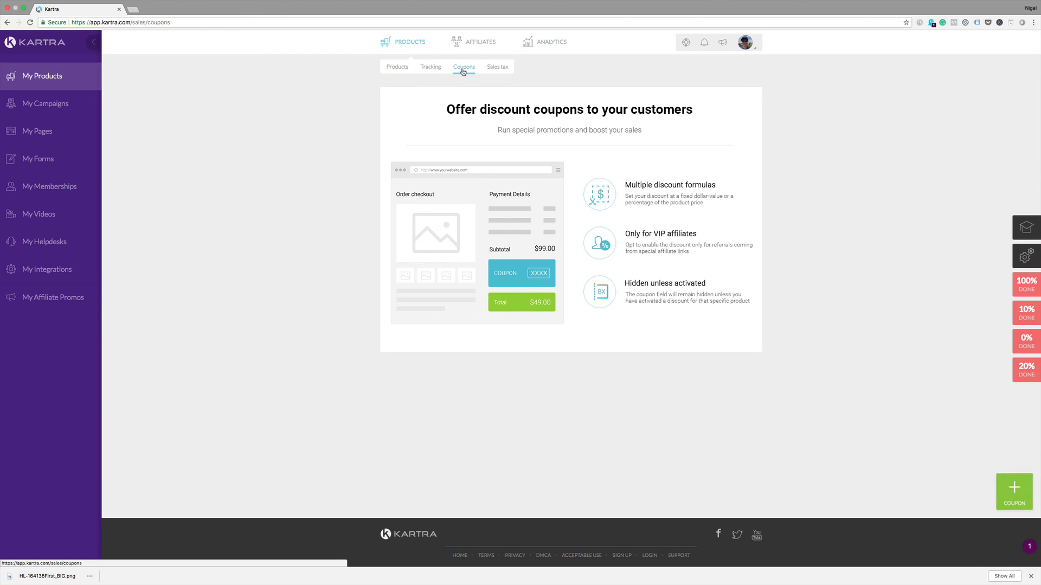
click(400, 71)
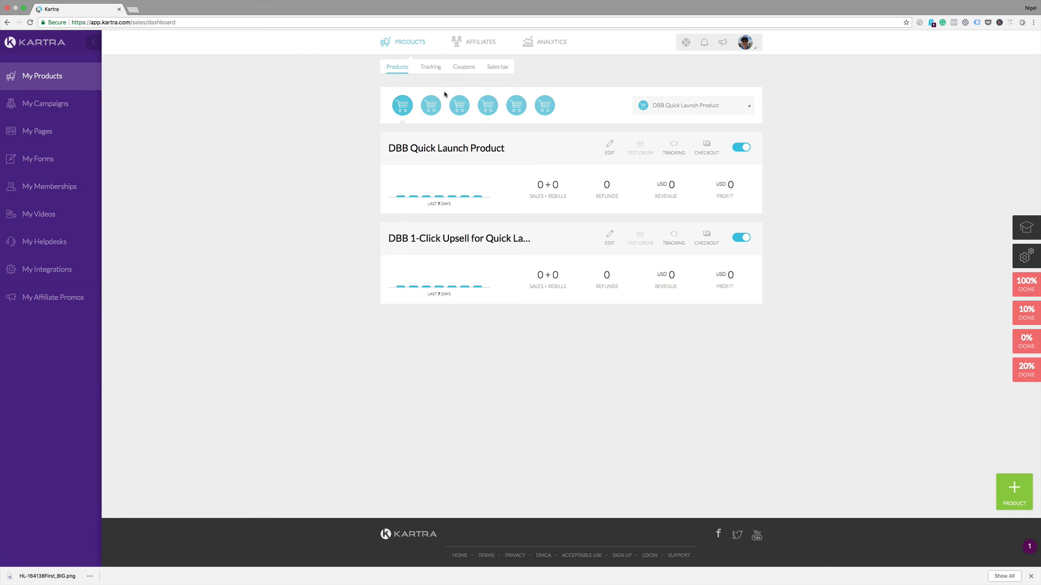